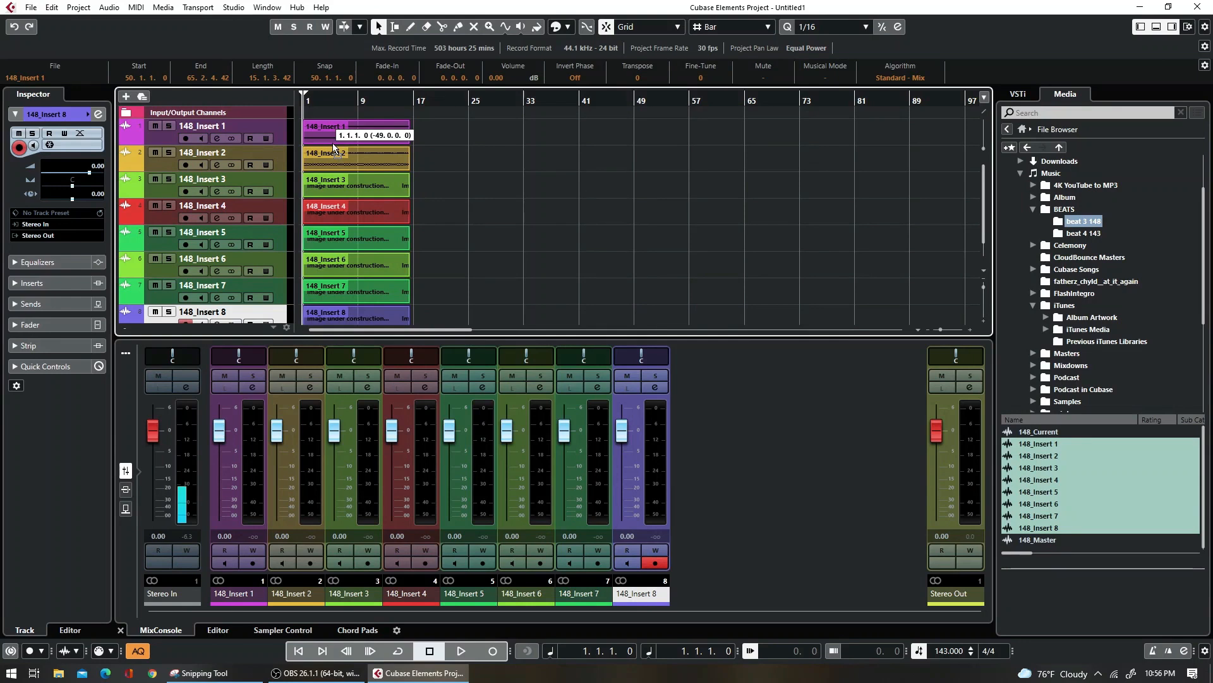
- Move the eight imported audio clips to the project start at bar 1 and set the project tempo to 148 BPM
drag(334, 147, 333, 147)
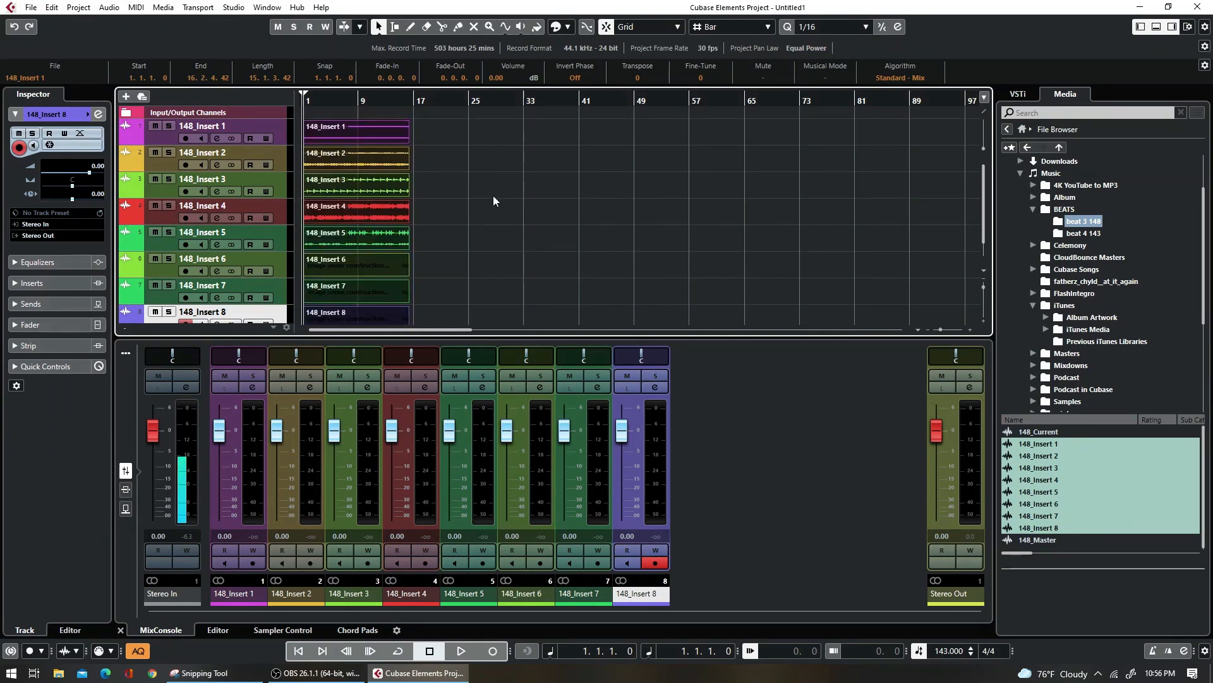
scroll(494, 196, down, 1)
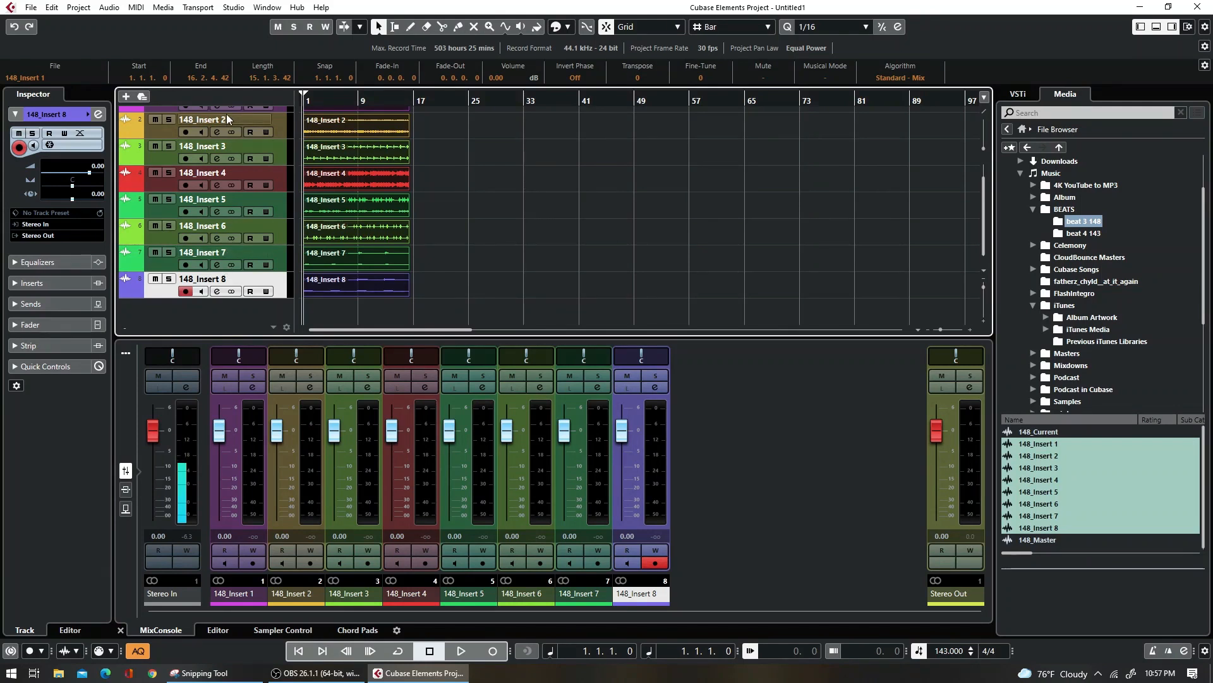
double_click(941, 650)
text(148)
key(Return)
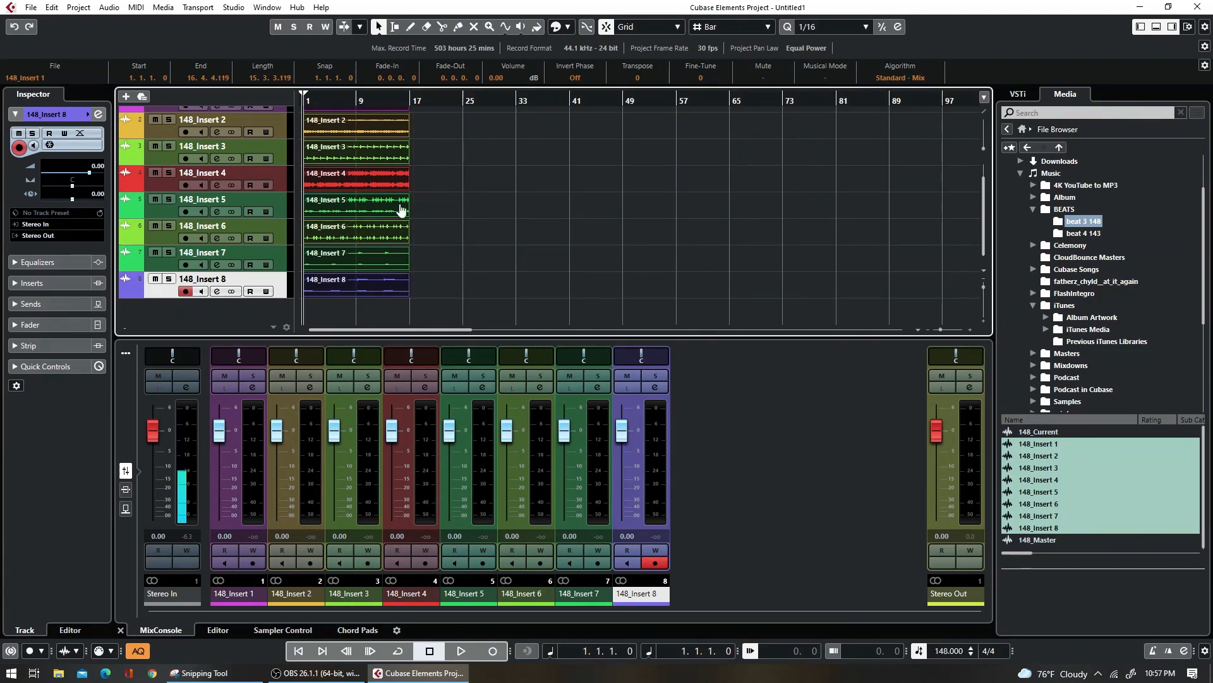
- Solo the 148_Insert 1 track while renaming it melody, and release its solo
scroll(202, 130, up, 2)
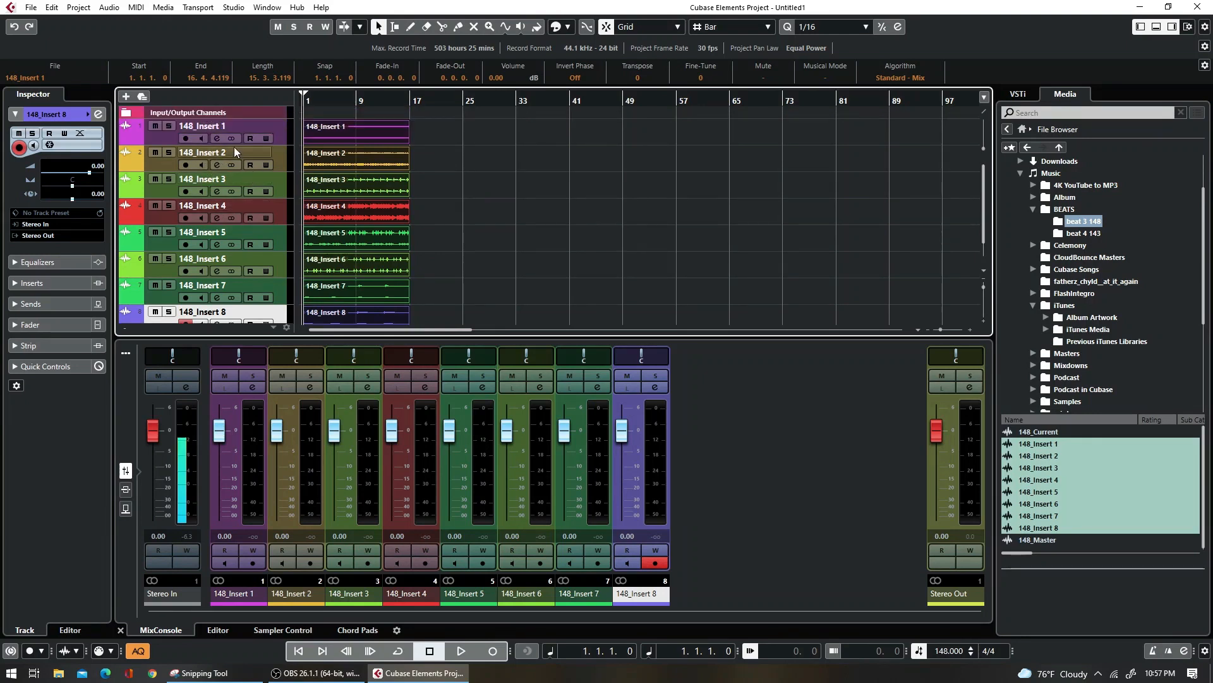
click(168, 127)
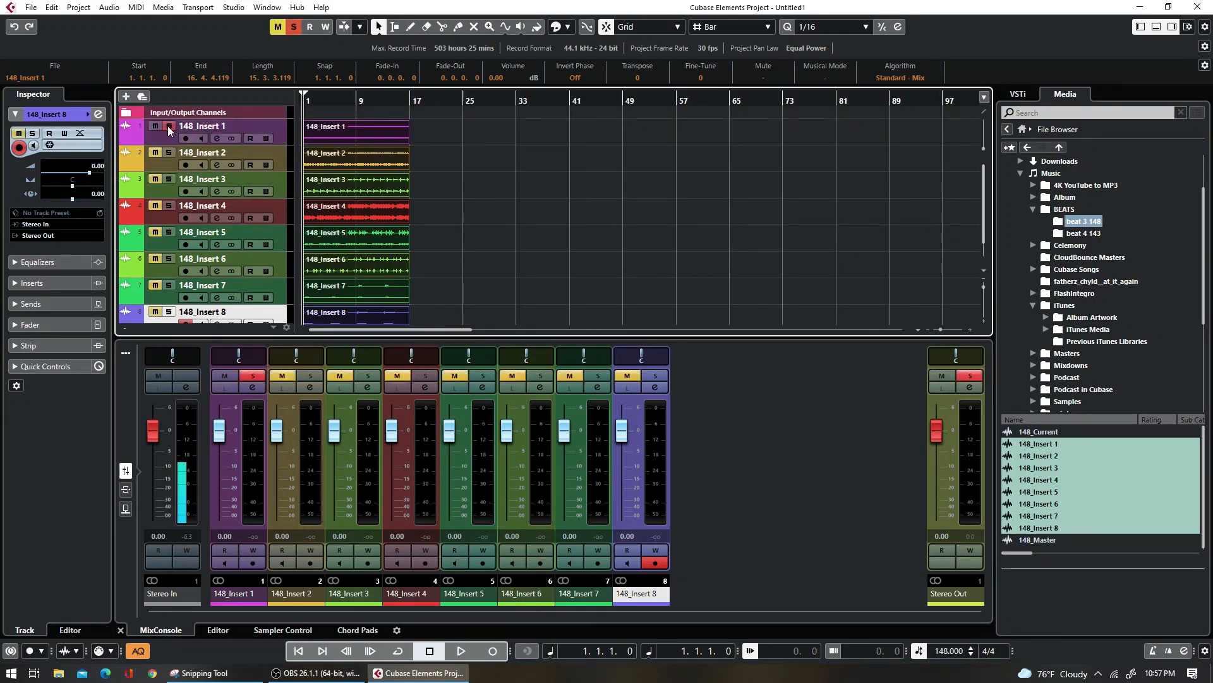
double_click(241, 124)
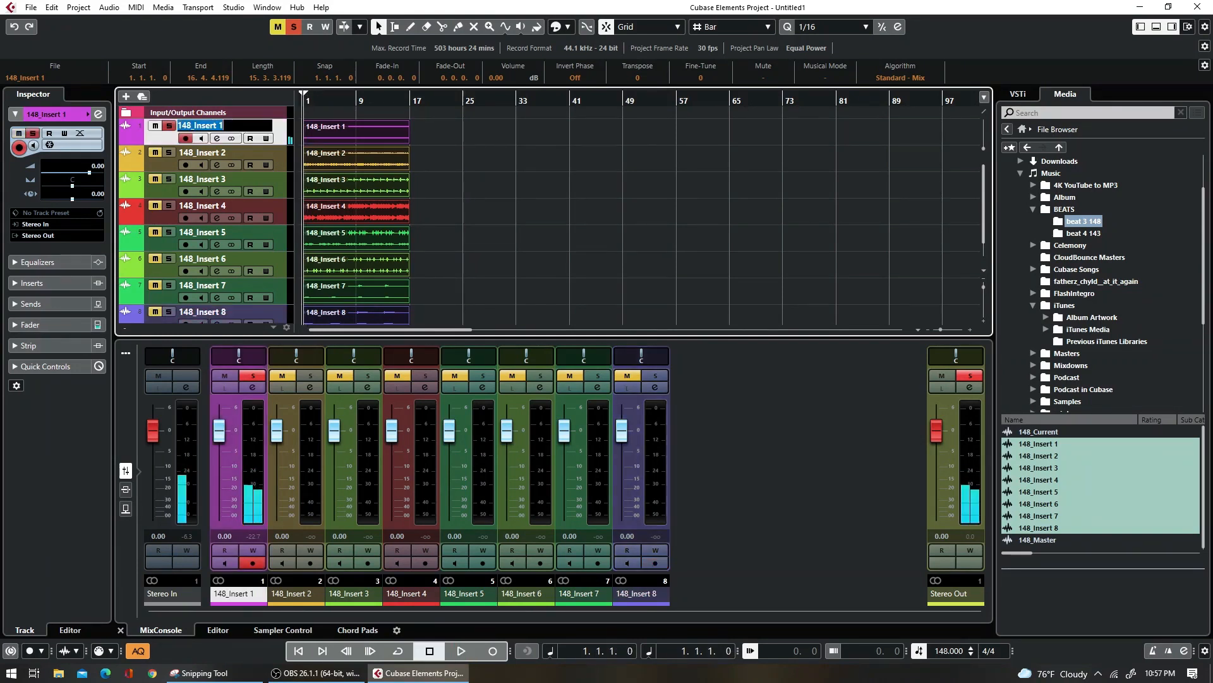
text(melody)
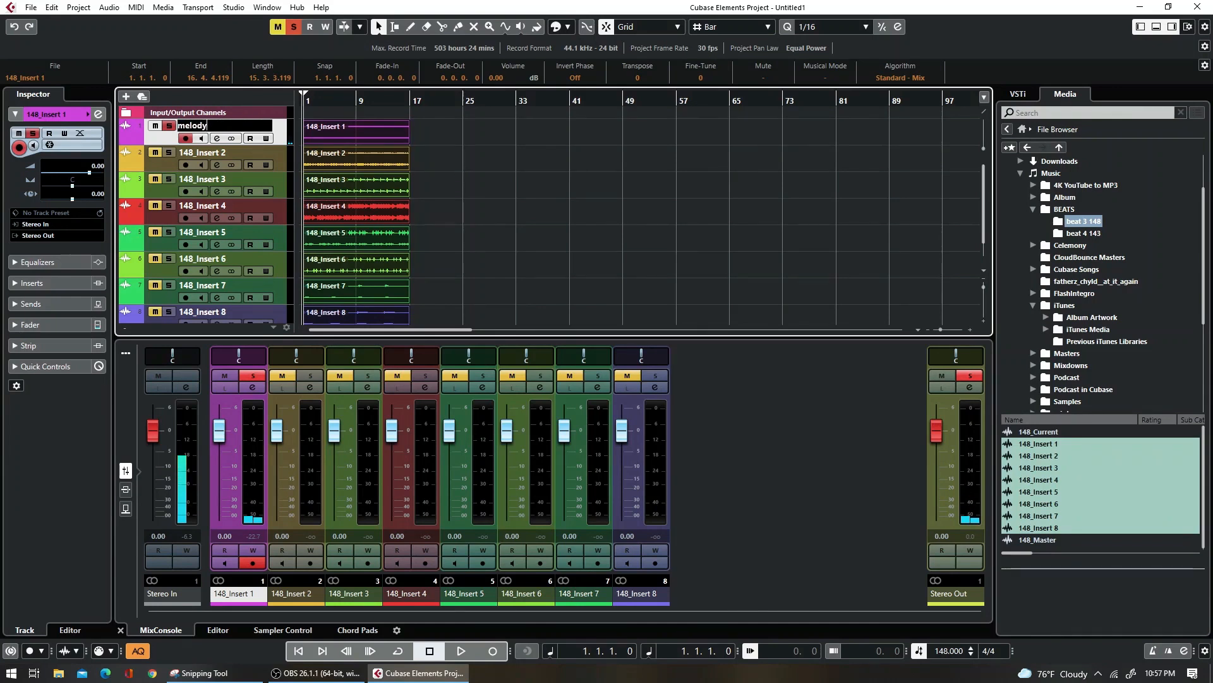
key(Return)
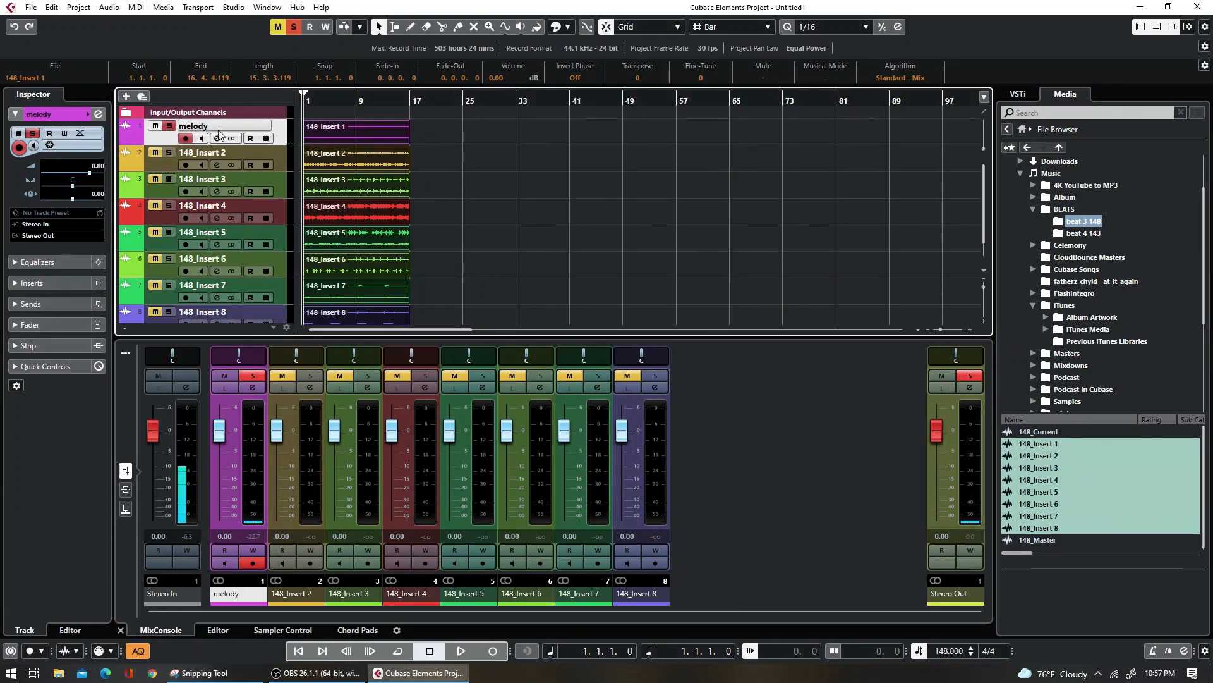
click(170, 127)
- Audition the 148_Insert 2 track in solo and rename it hi hat
click(169, 152)
key(space)
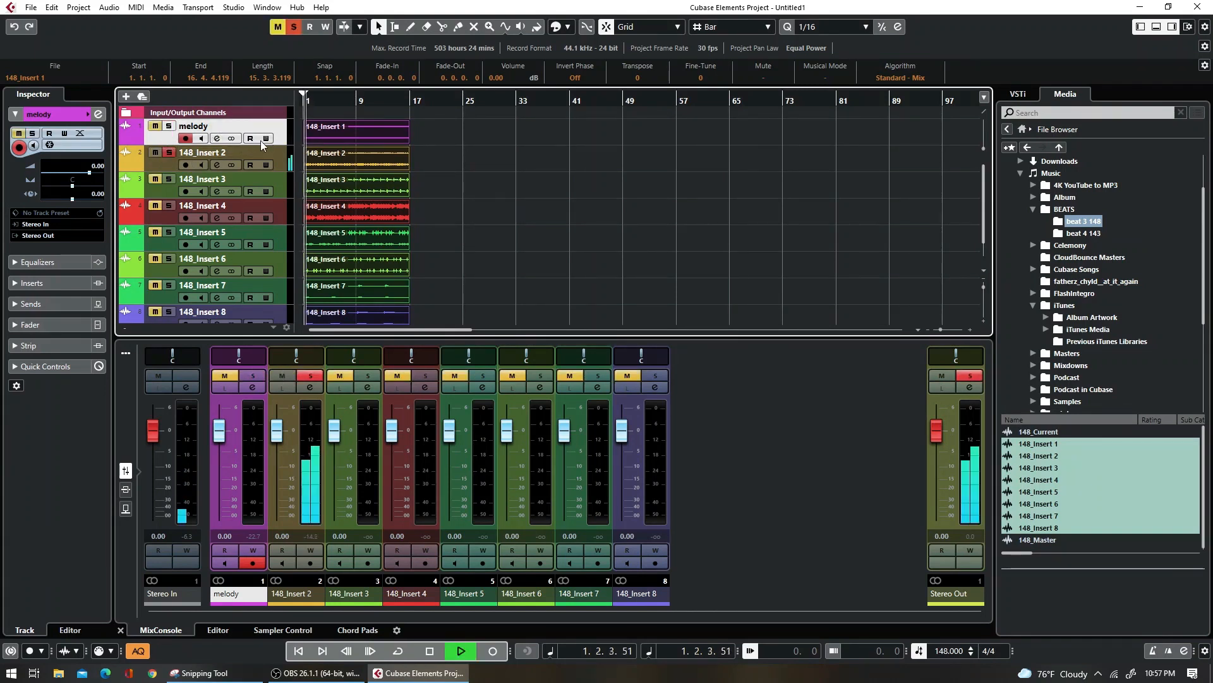
key(space)
double_click(226, 150)
text(hi hat)
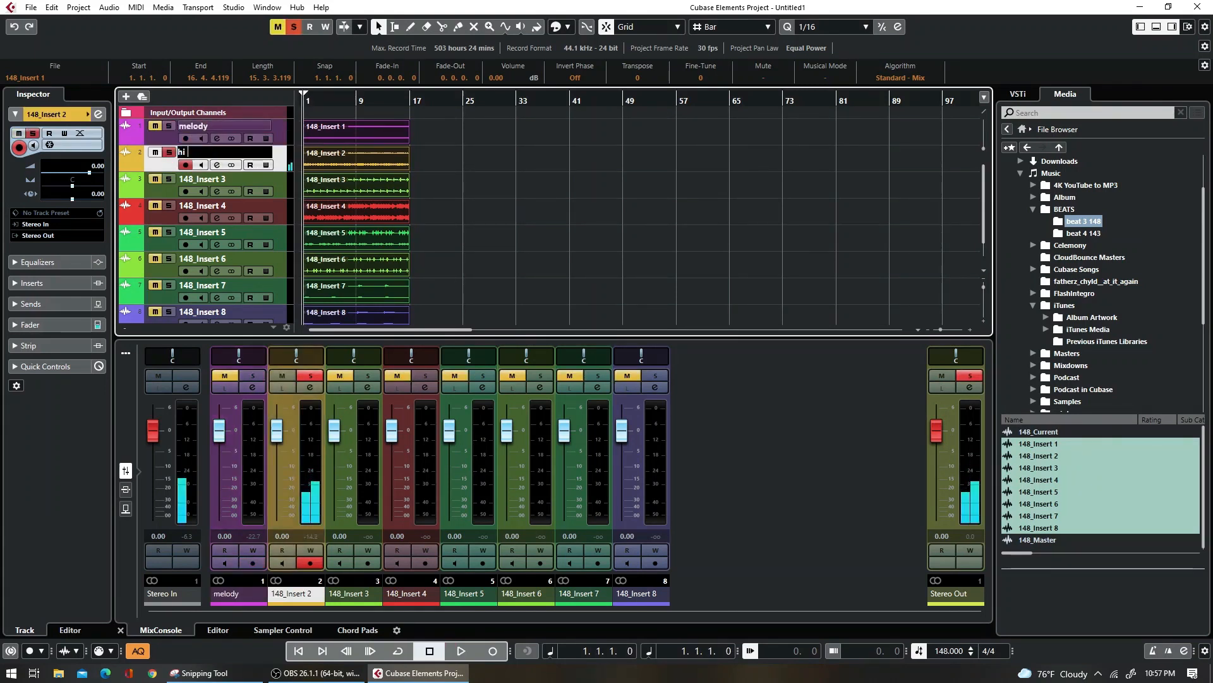
key(Return)
click(169, 152)
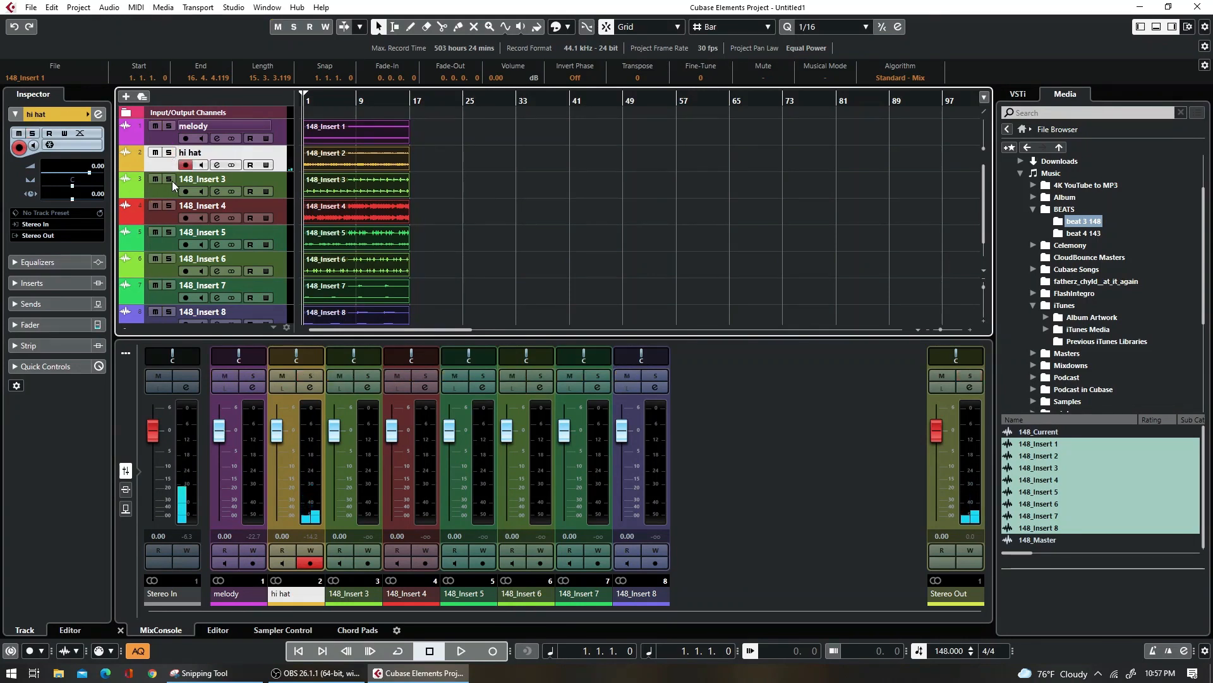
- Audition the 148_Insert 3 track in solo and rename it snare
click(170, 179)
key(space)
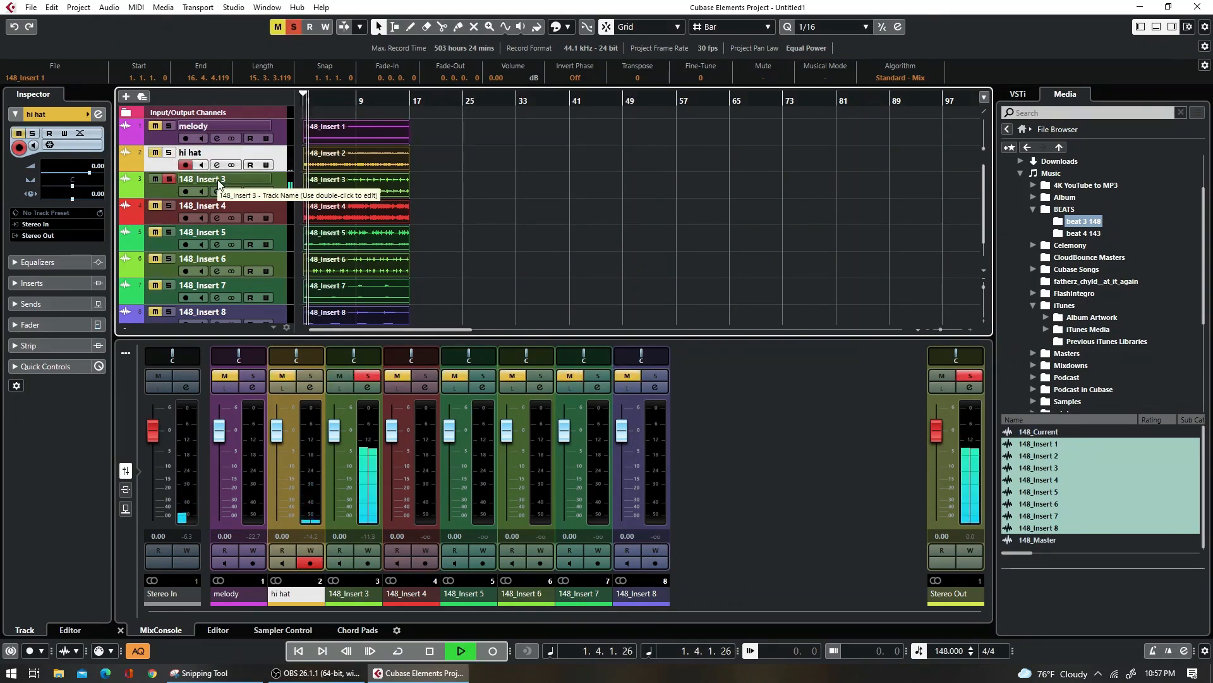
key(space)
double_click(218, 182)
text(snare)
key(Return)
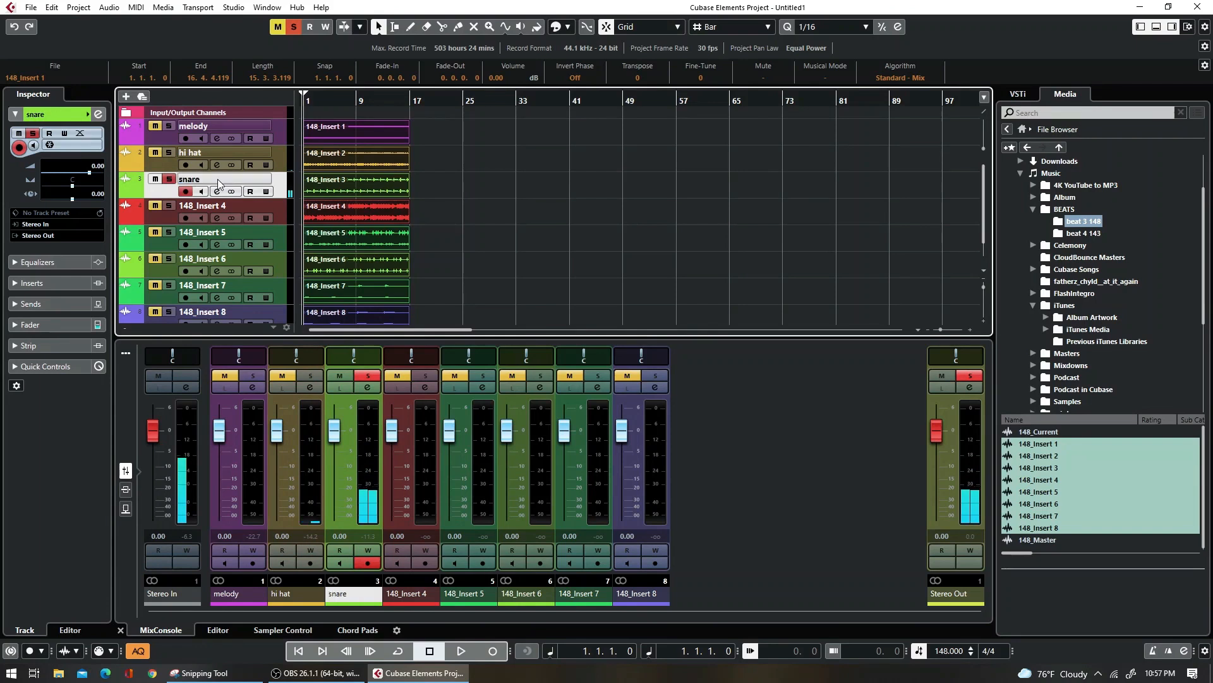
click(169, 179)
- Audition the 148_Insert 4 track in solo and rename it 808
click(169, 206)
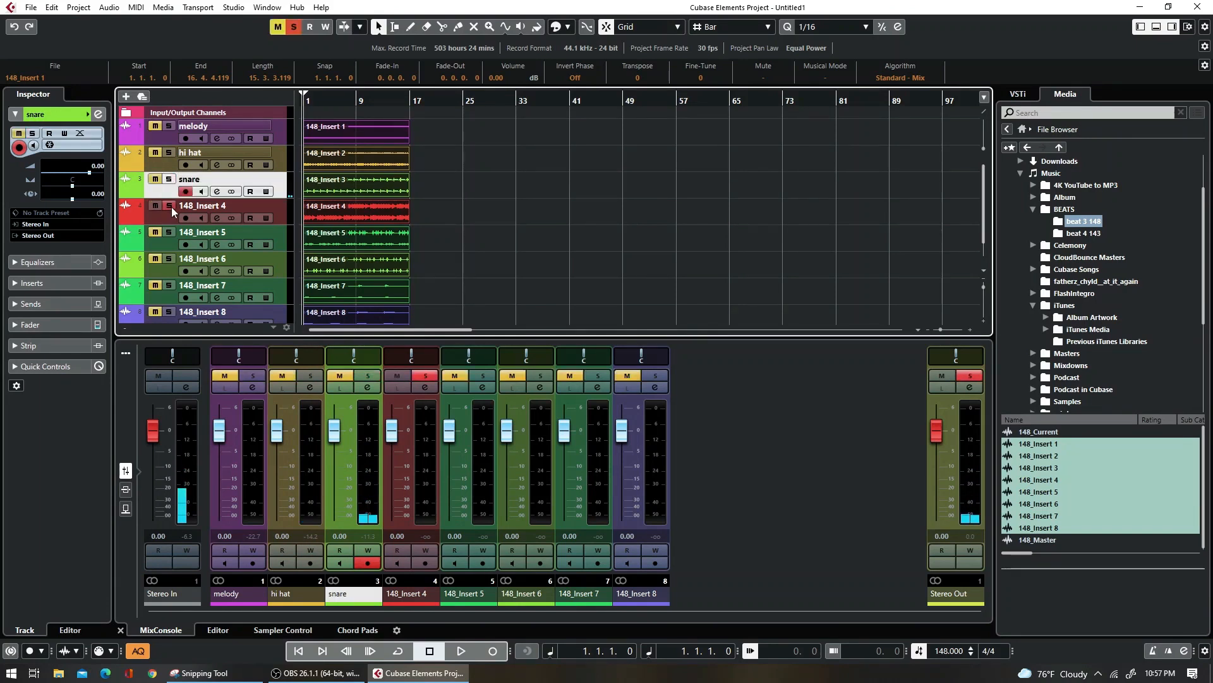
key(space)
double_click(206, 206)
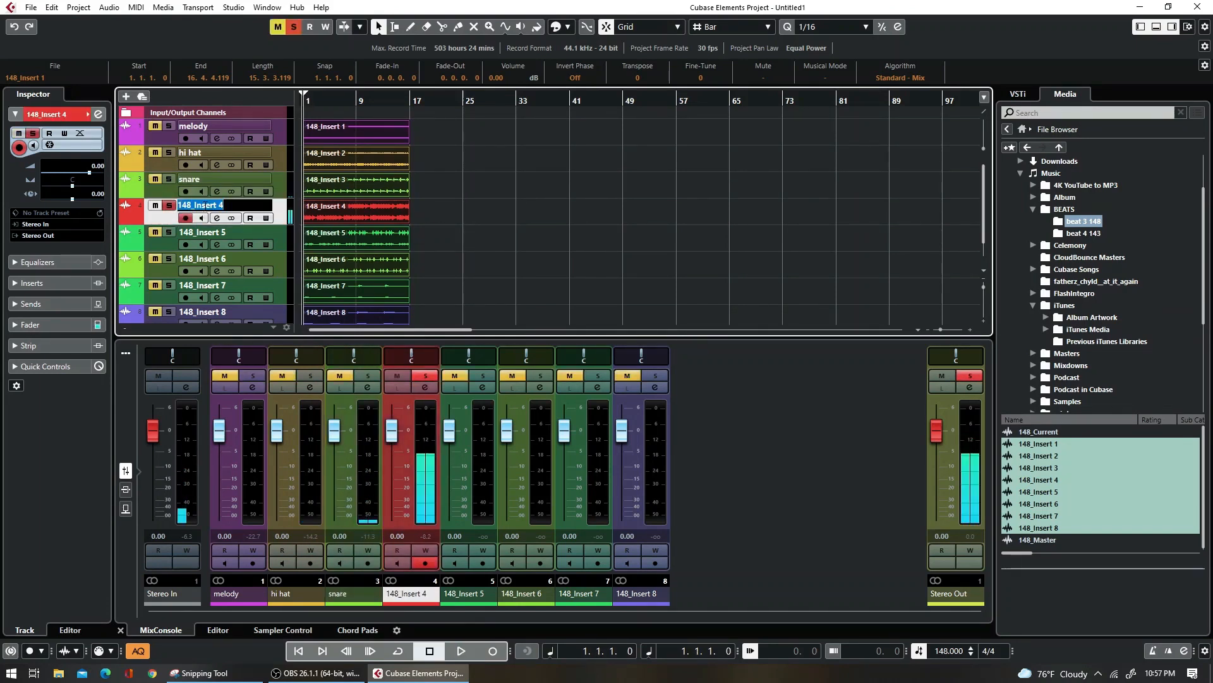
text(808)
key(Return)
click(169, 206)
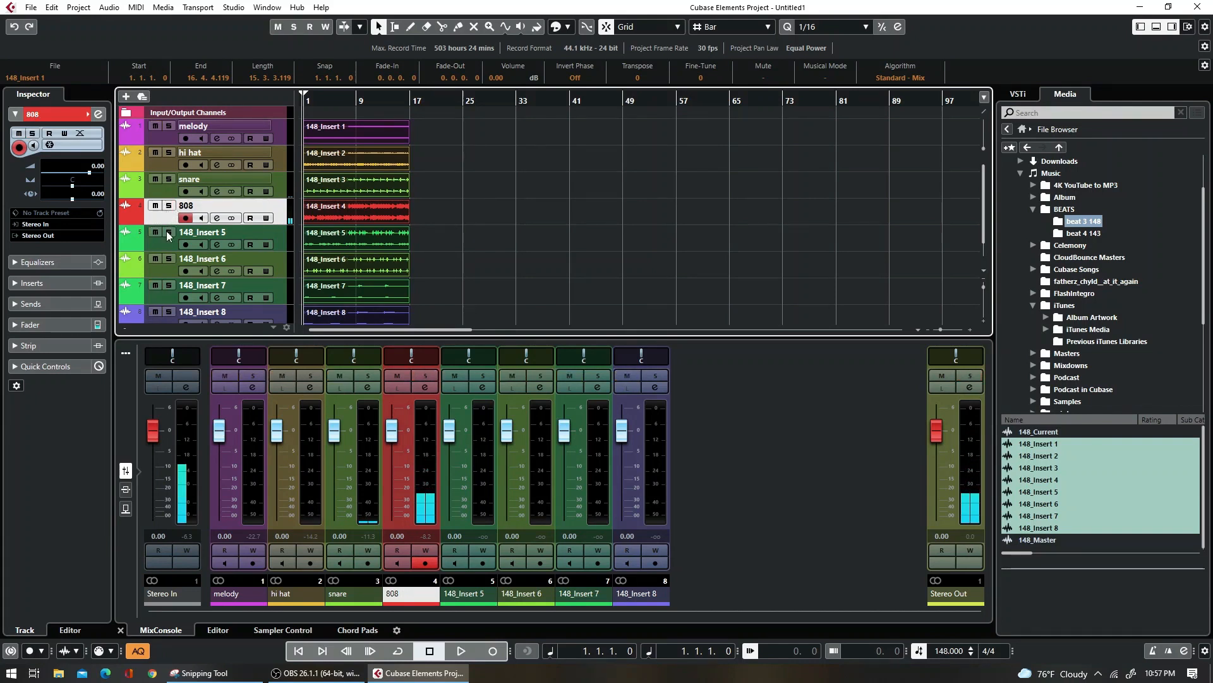
- Audition the 148_Insert 5 track in solo and rename it perc
click(168, 234)
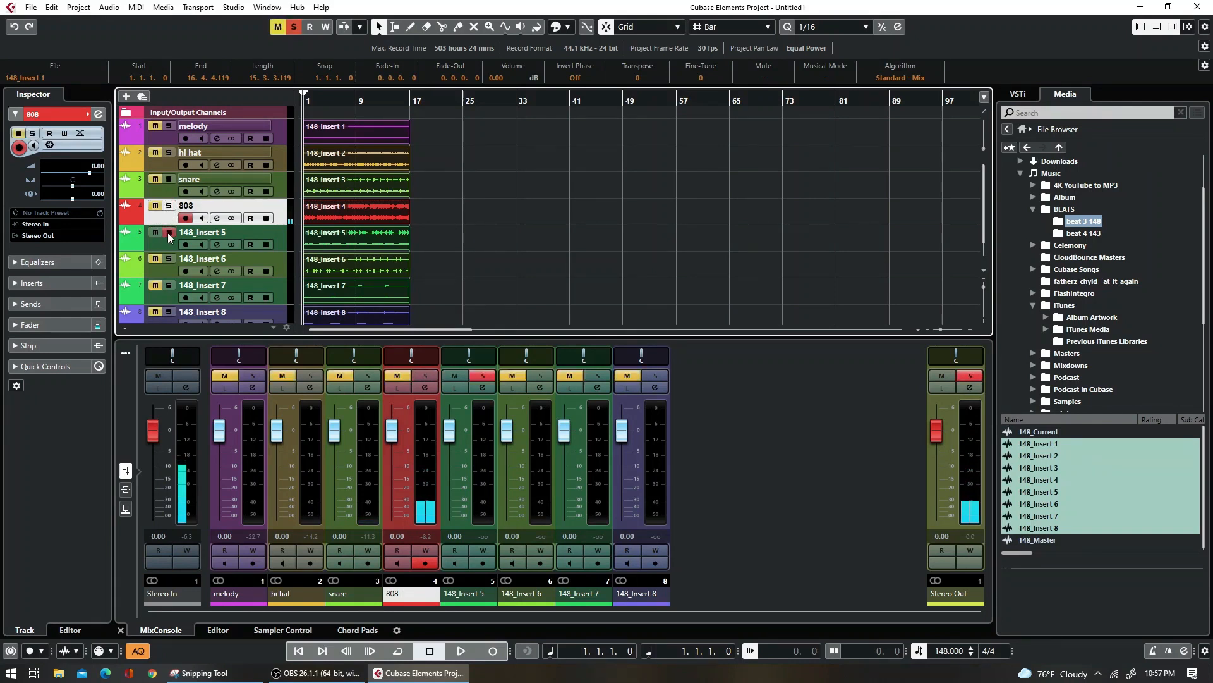
click(217, 236)
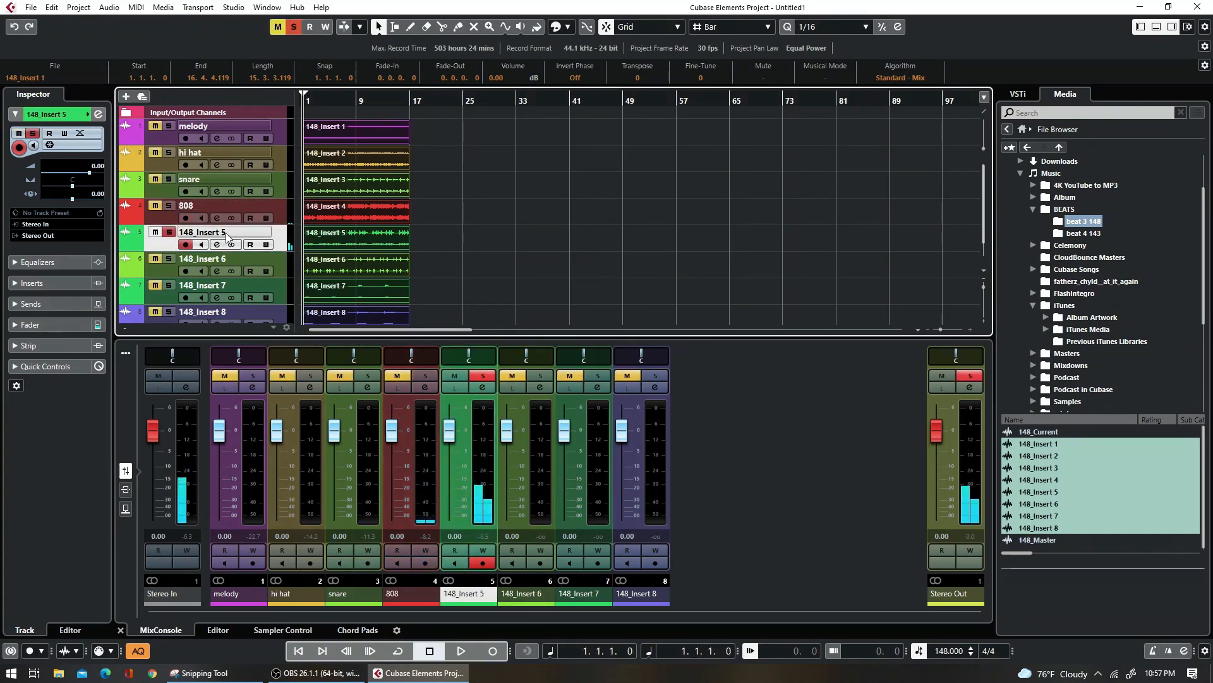
double_click(227, 235)
text(perc)
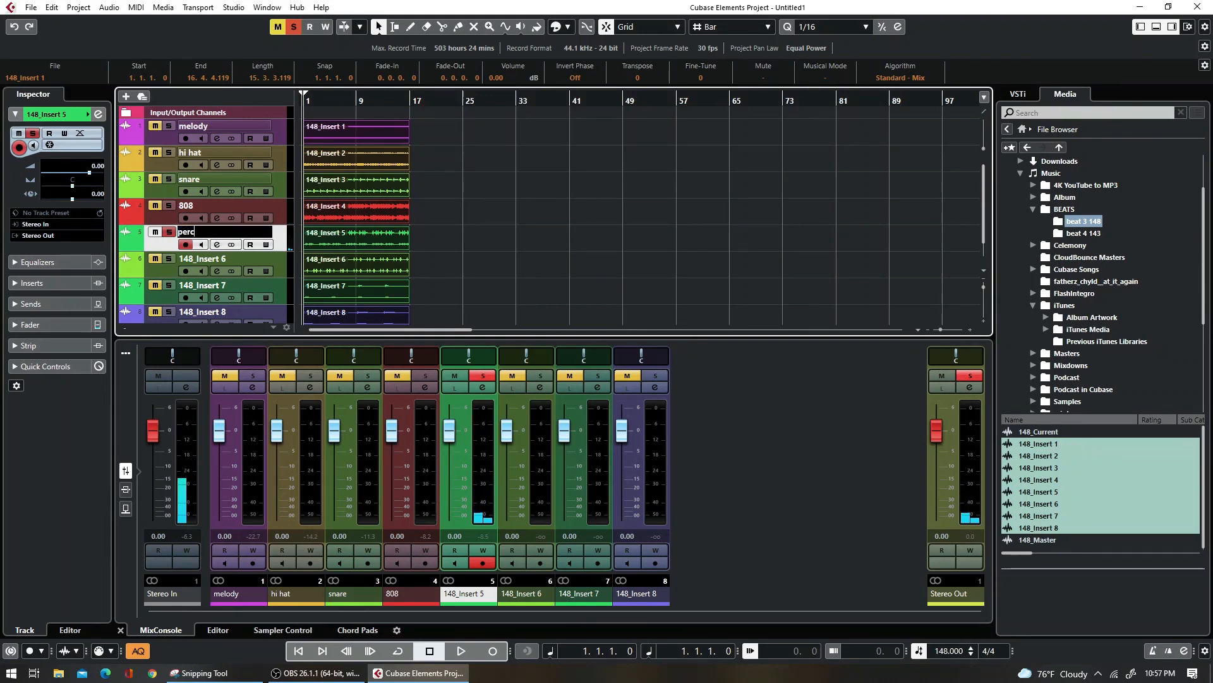
key(Return)
click(170, 232)
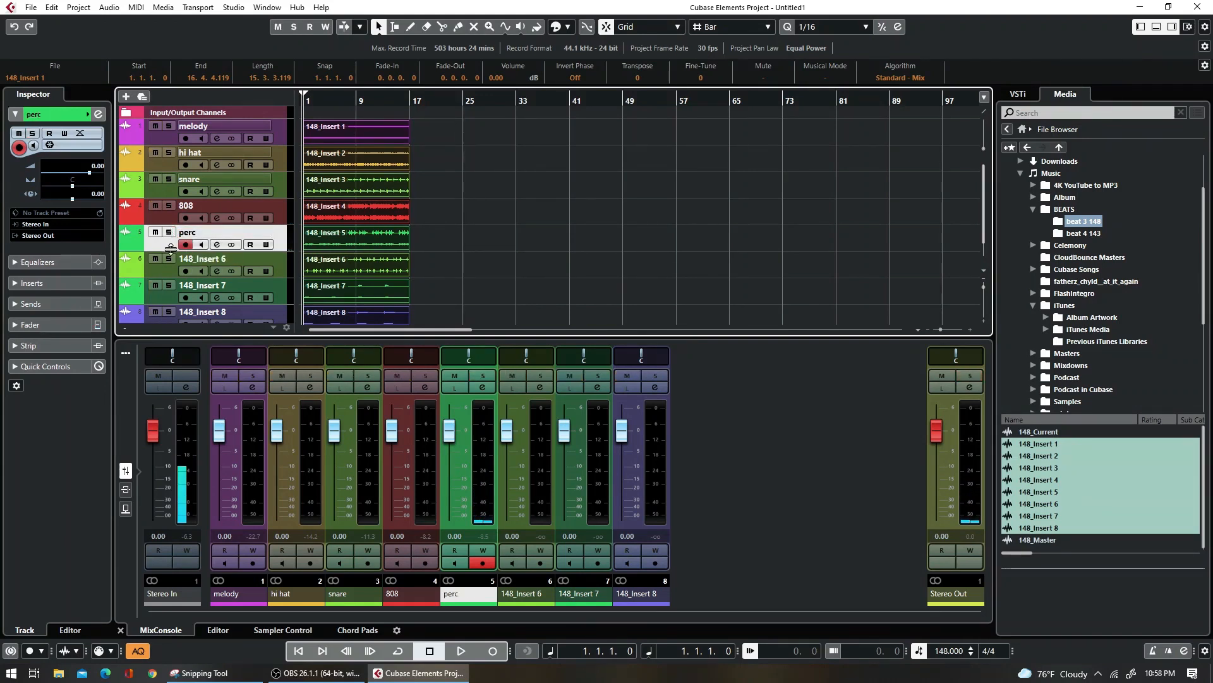
- Audition the 148_Insert 6 track in solo and rename it clap
click(169, 259)
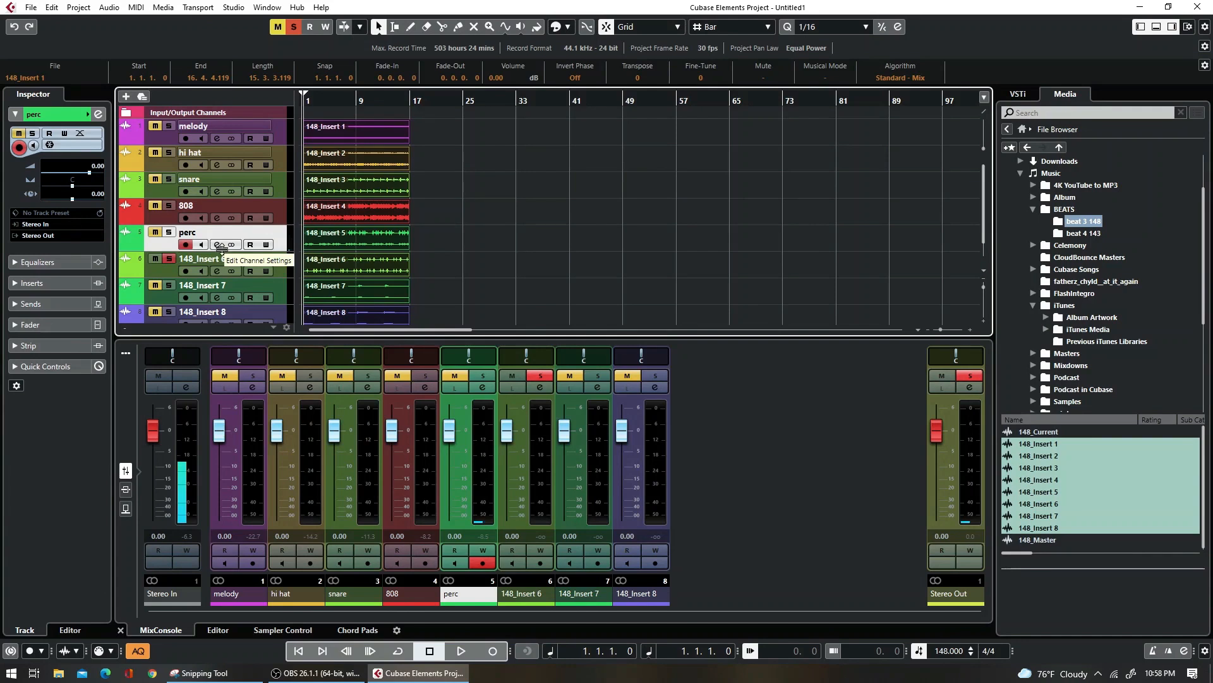
key(space)
key(space)
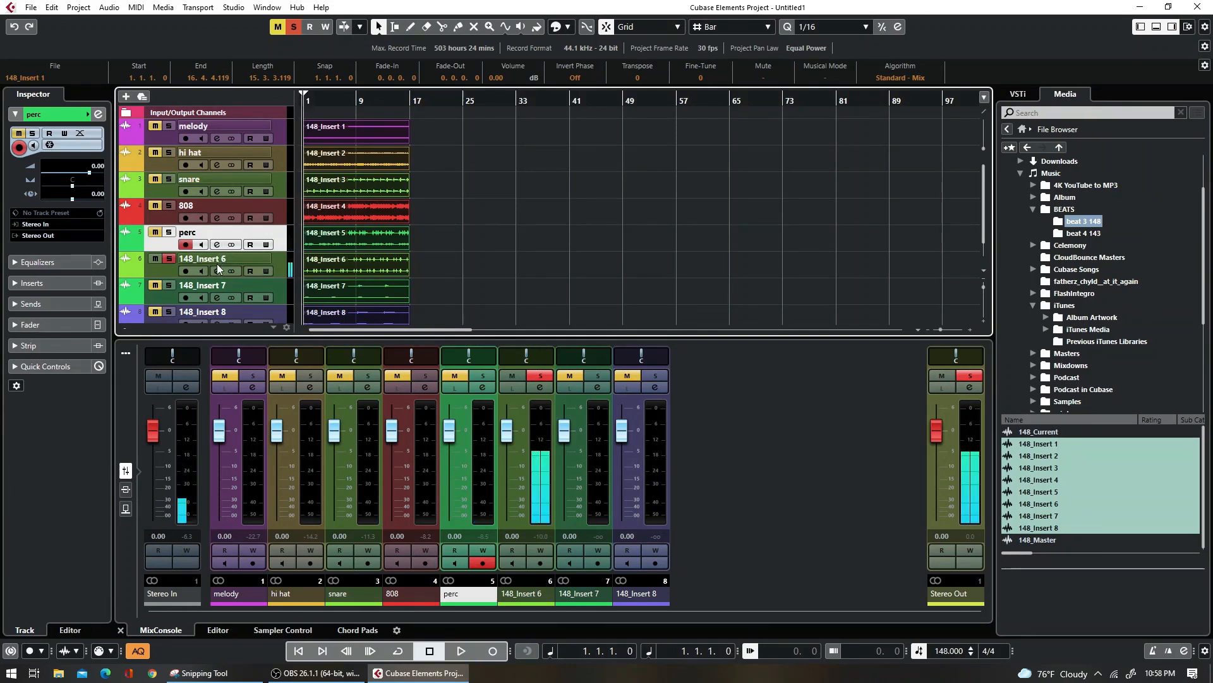
click(218, 269)
double_click(218, 265)
text(clap)
key(Return)
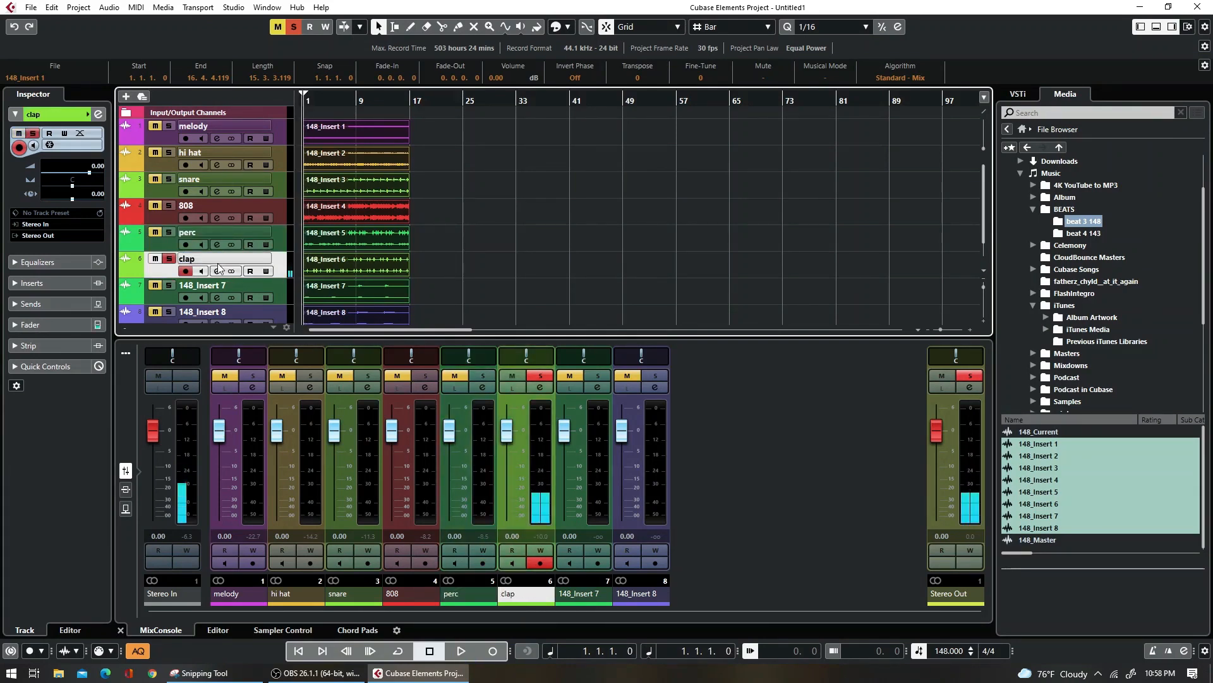
click(168, 258)
- Audition the 148_Insert 7 track in solo and rename it efx
click(169, 285)
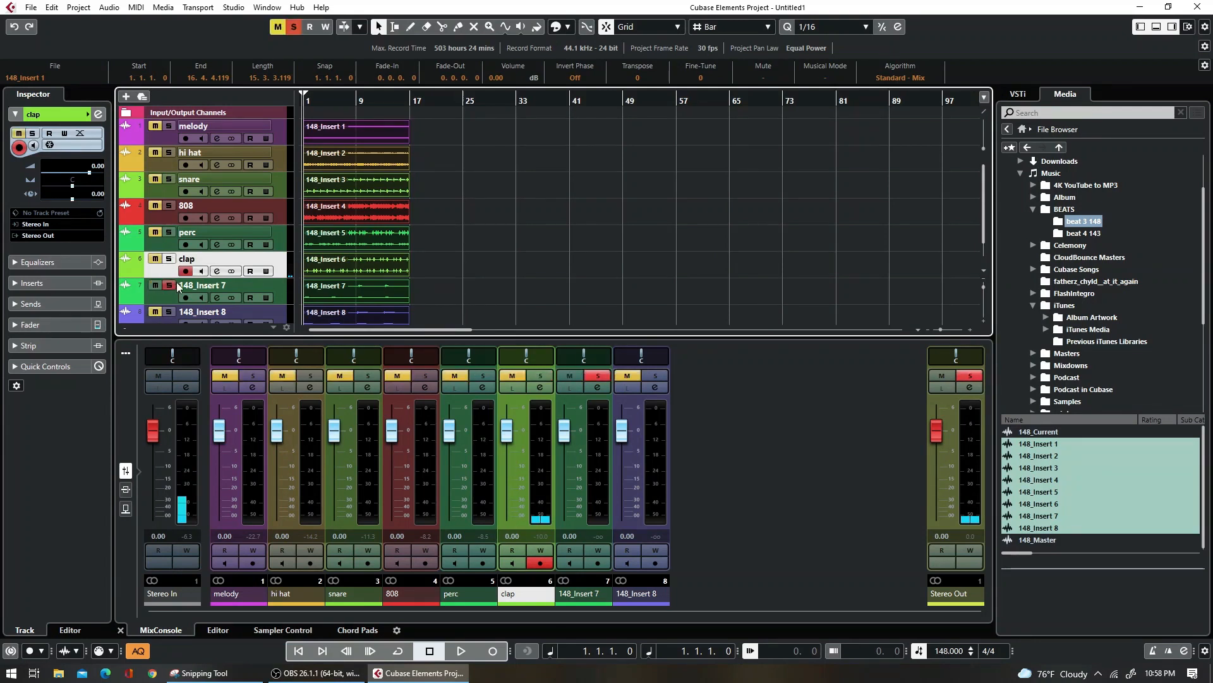
key(space)
key(space)
click(249, 282)
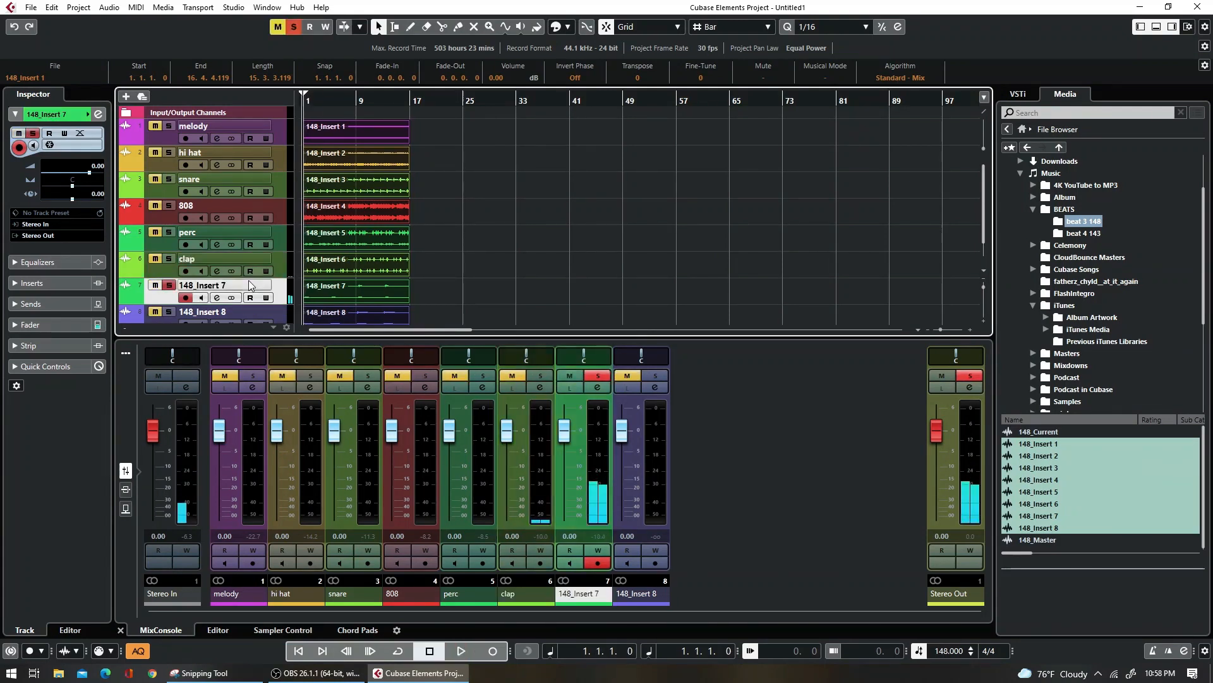
double_click(245, 288)
text(efx)
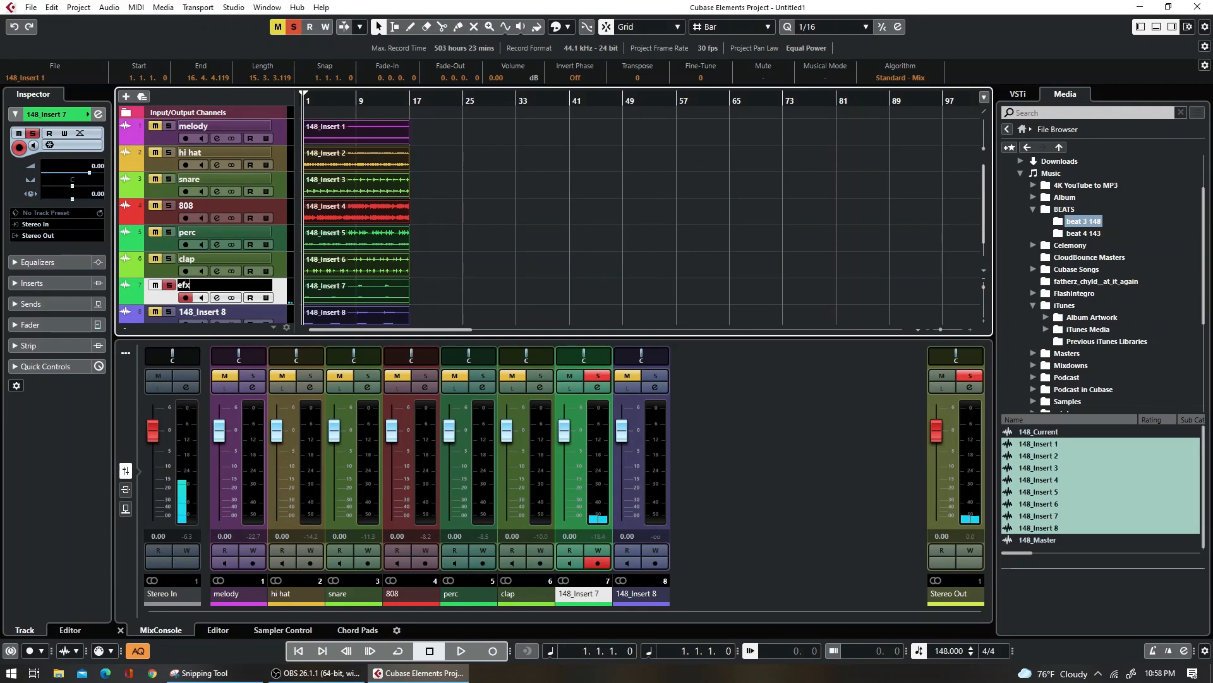
key(Return)
scroll(253, 240, down, 1)
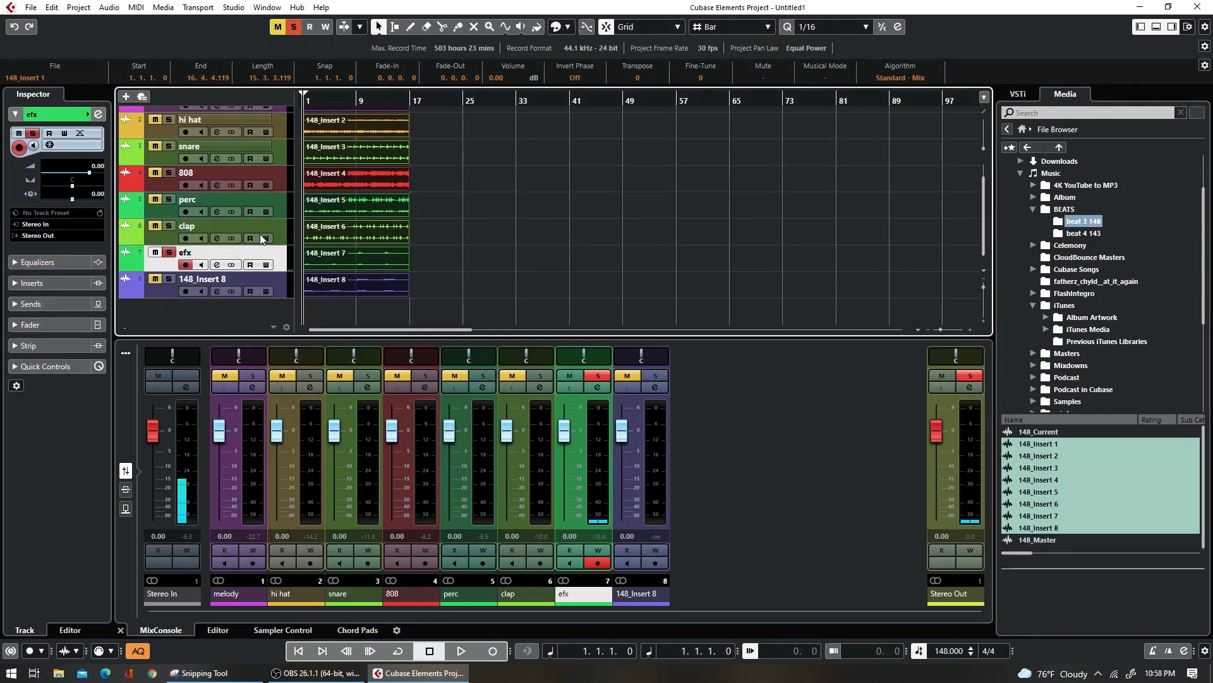
click(170, 252)
- Audition the 148_Insert 8 track in solo and rename it crash, leaving it soloed
click(169, 278)
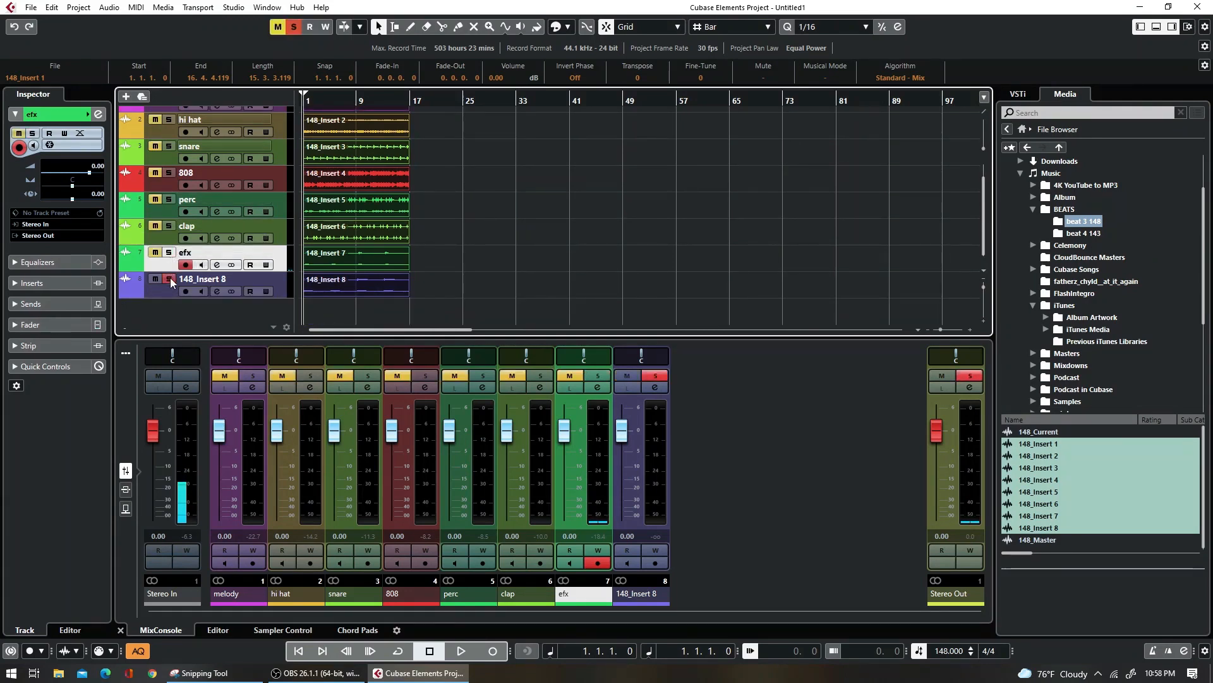
key(space)
key(space)
double_click(202, 278)
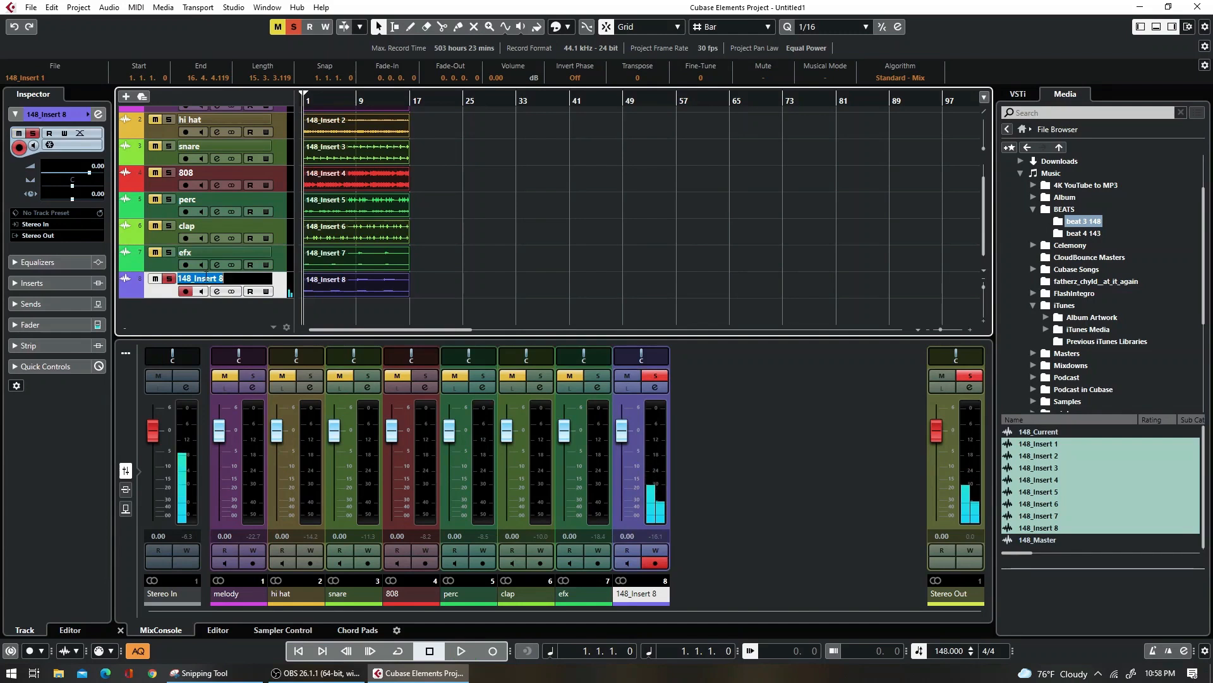
text(crash)
key(Return)
scroll(360, 218, up, 1)
- Enlarge the arrangement area to show all eight tracks and move the 808 track to first place, above melody
click(360, 219)
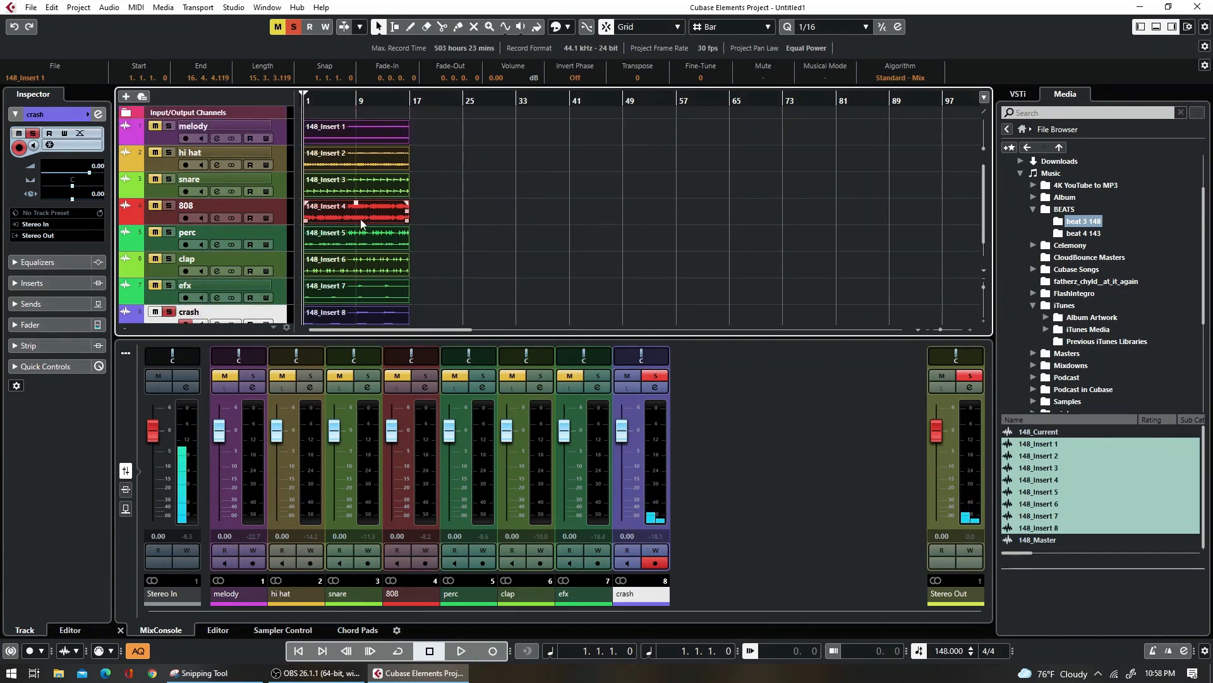
drag(479, 335, 492, 440)
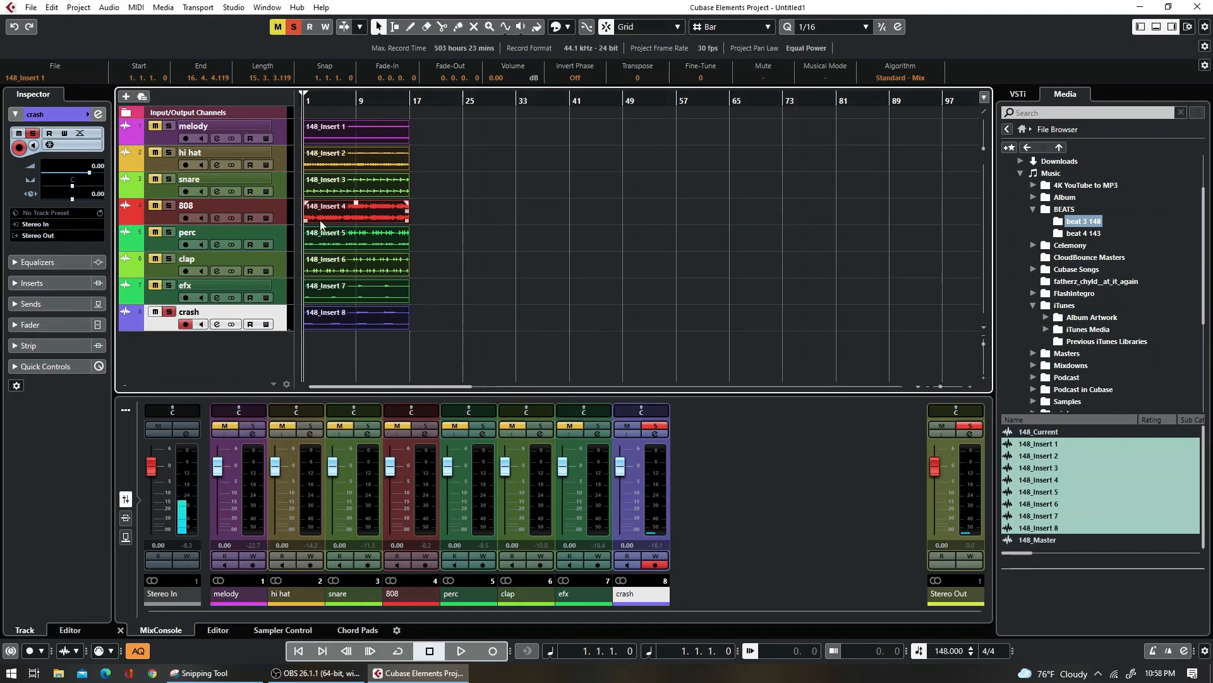
click(164, 218)
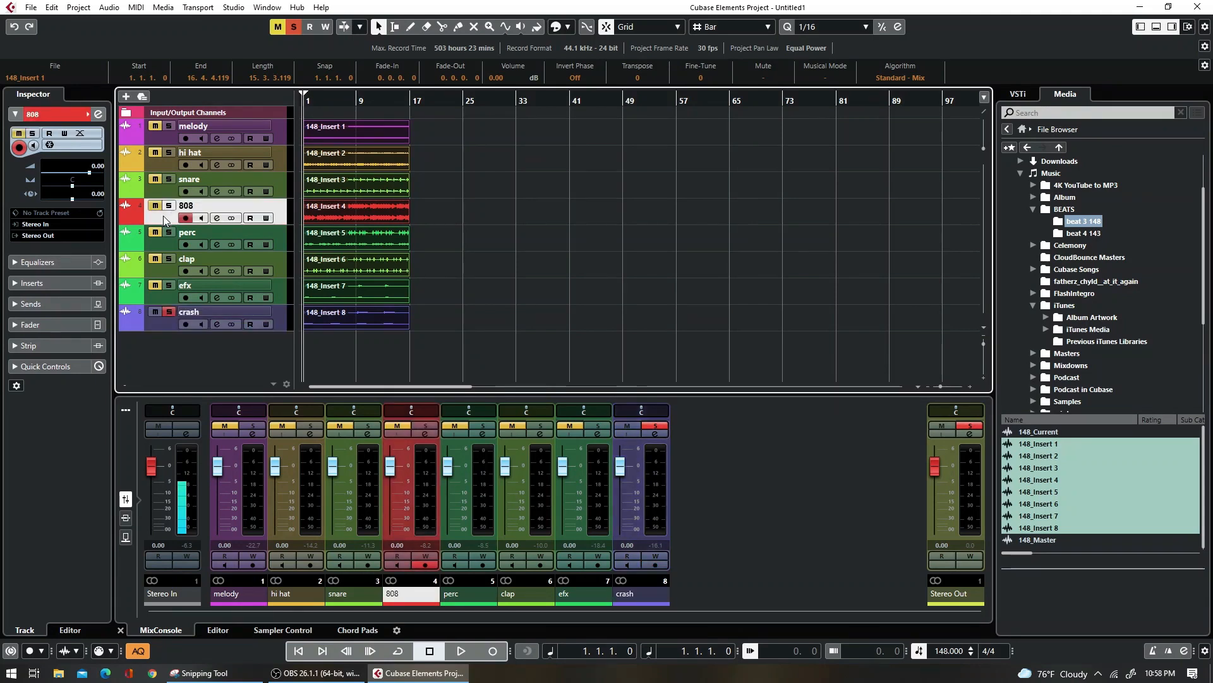
drag(164, 219, 165, 134)
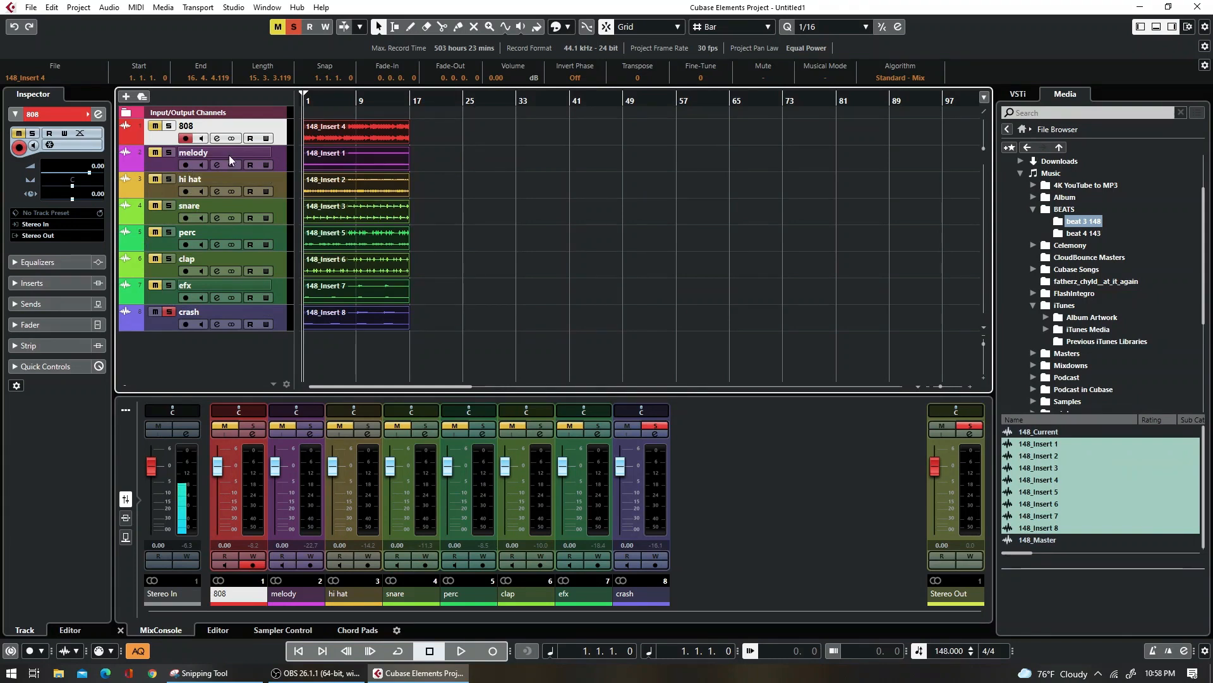
- Reorder the tracks so hi hat, snare, clap and perc follow 808 in that order, above melody
drag(161, 192, 160, 165)
drag(161, 220, 167, 193)
drag(164, 268, 167, 219)
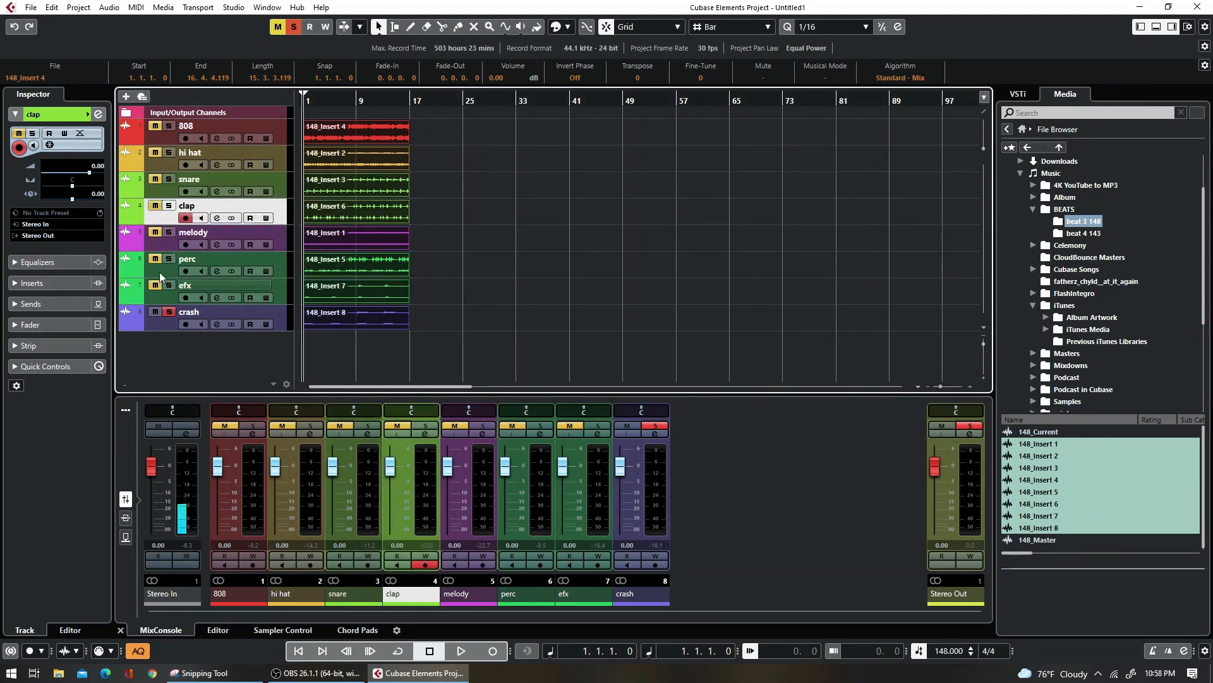
drag(160, 270, 166, 225)
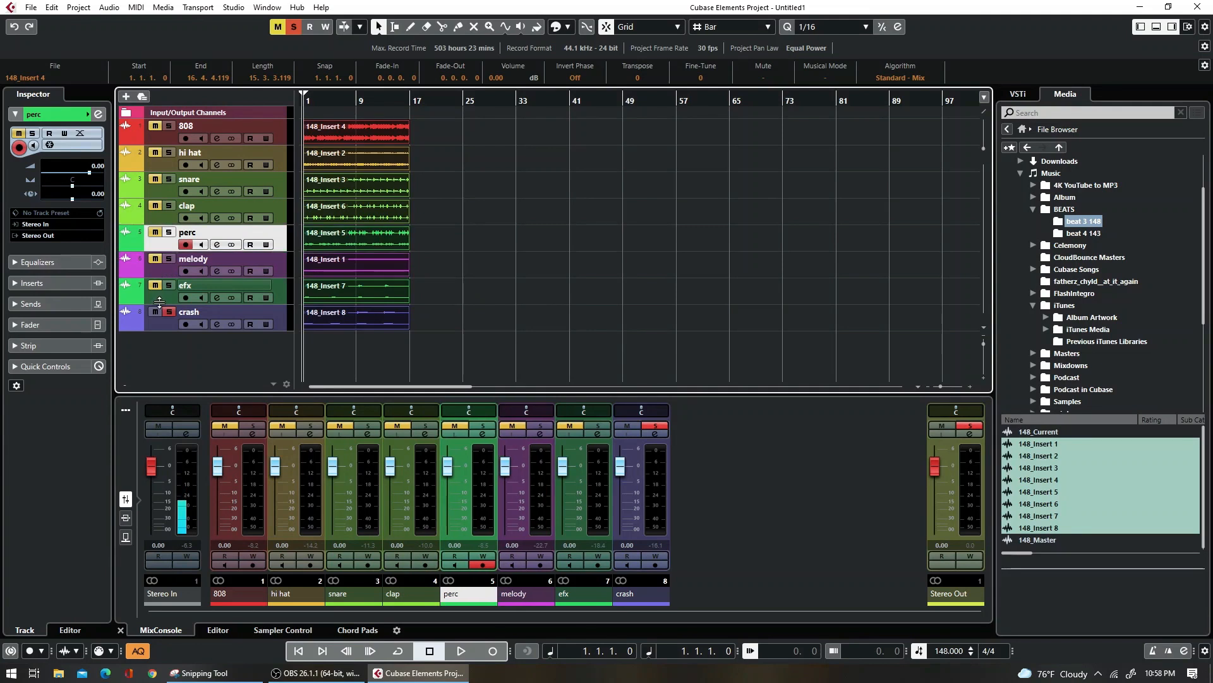
- Move the crash and efx tracks above melody so melody comes last, and turn off solo on crash
drag(160, 329, 157, 276)
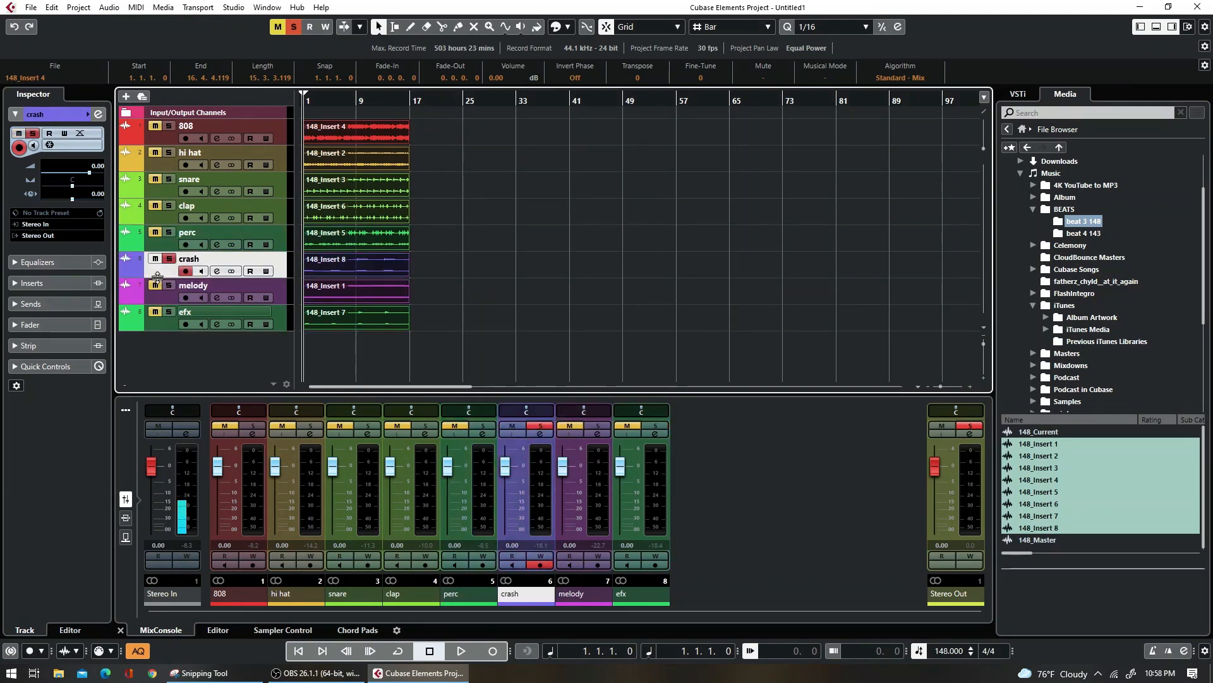
drag(157, 325, 162, 288)
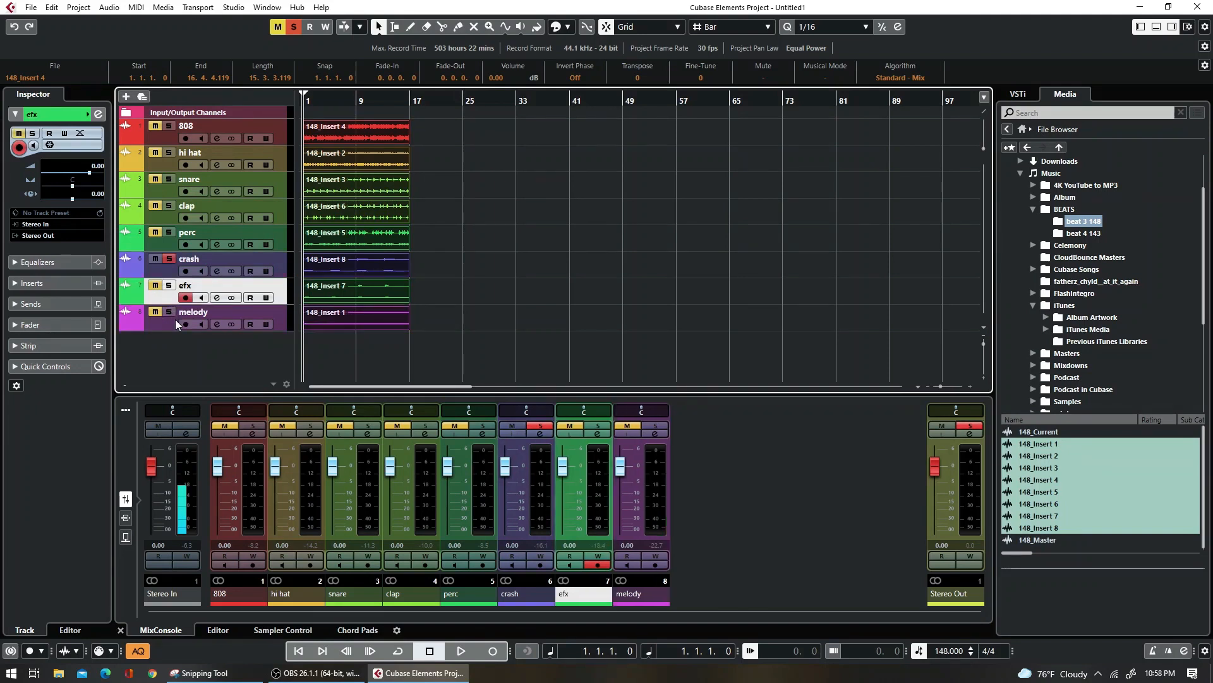
click(169, 321)
click(172, 259)
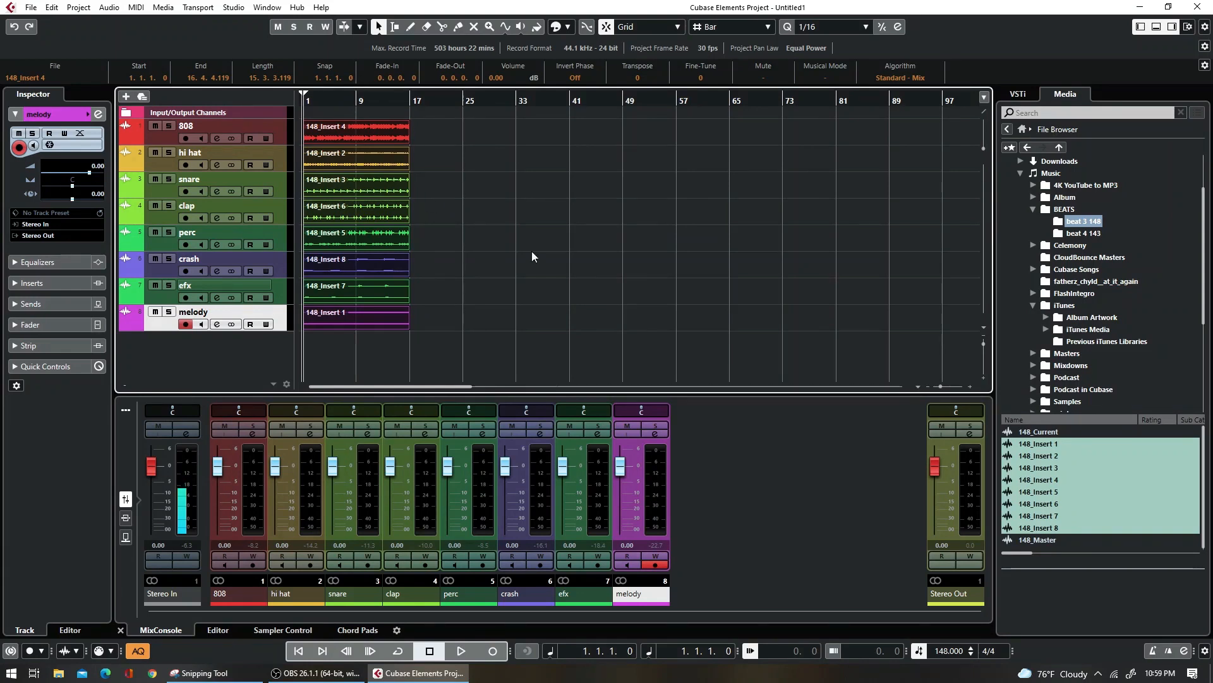
- Play the full mix briefly and set the FL Studio ASIO driver's buffer length to 1024
key(space)
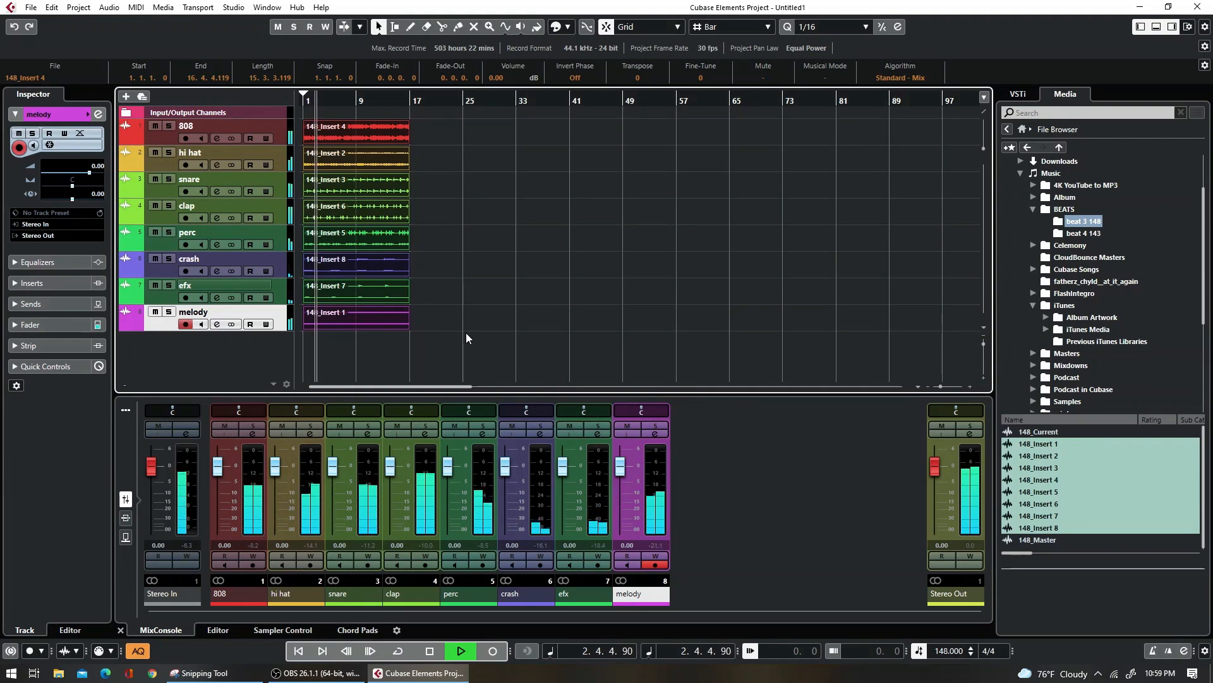
key(space)
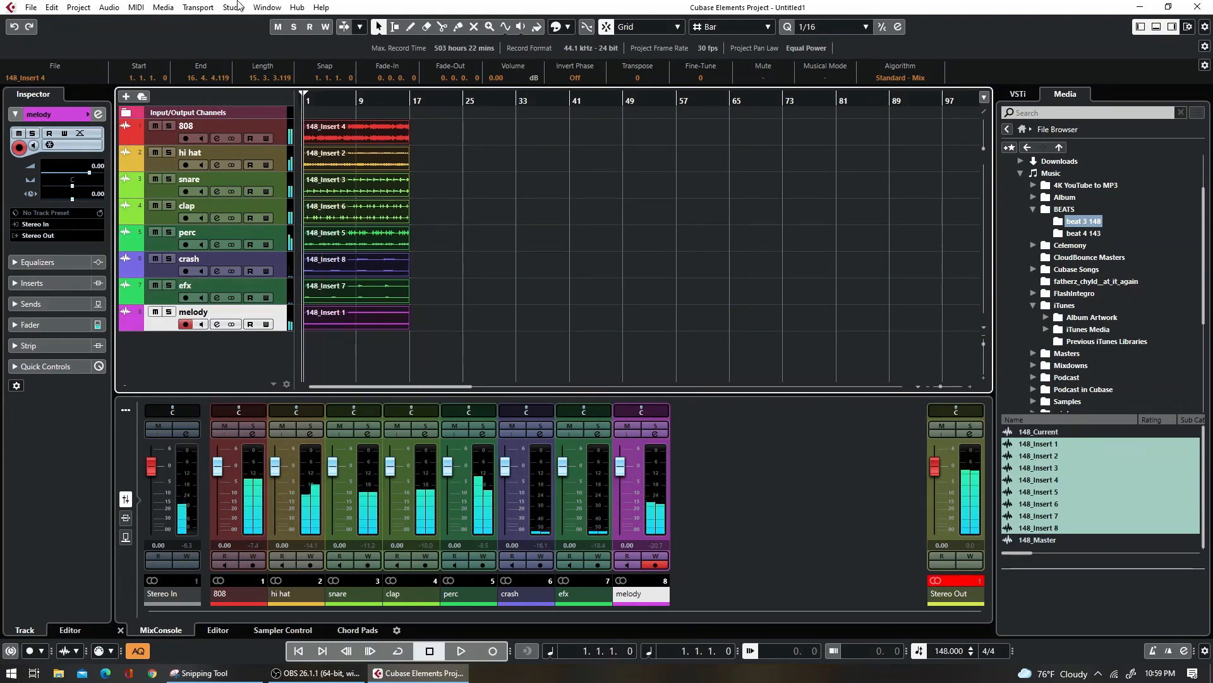
click(234, 8)
click(267, 185)
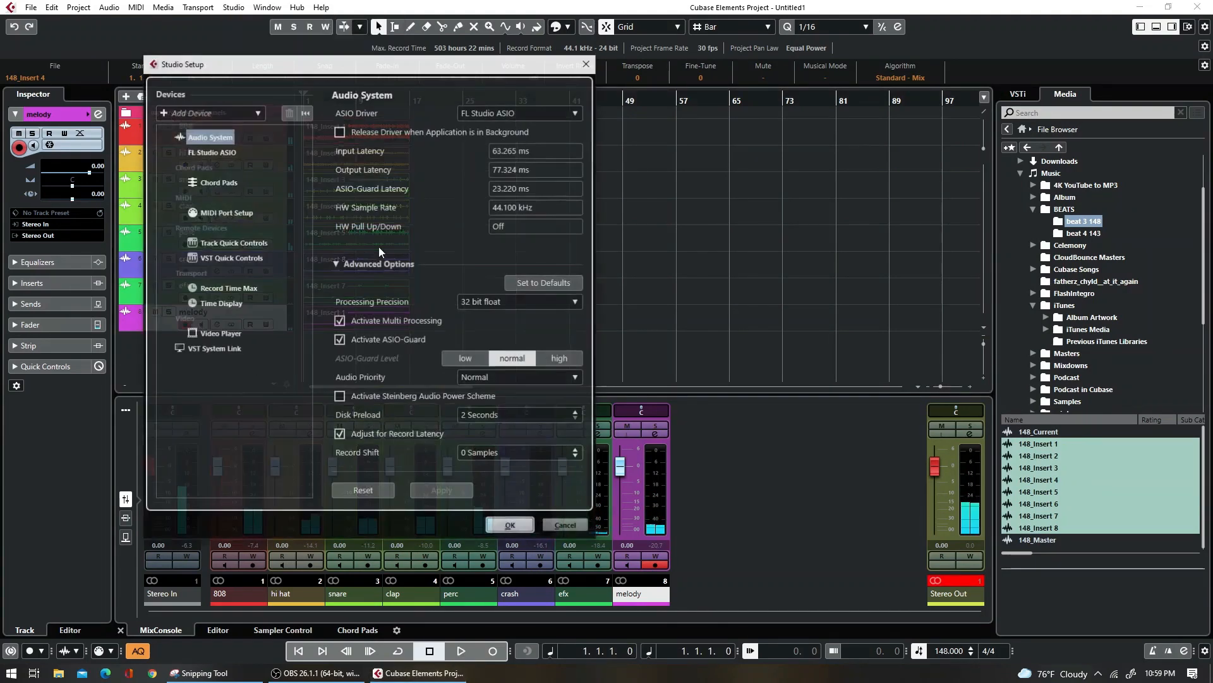
click(215, 152)
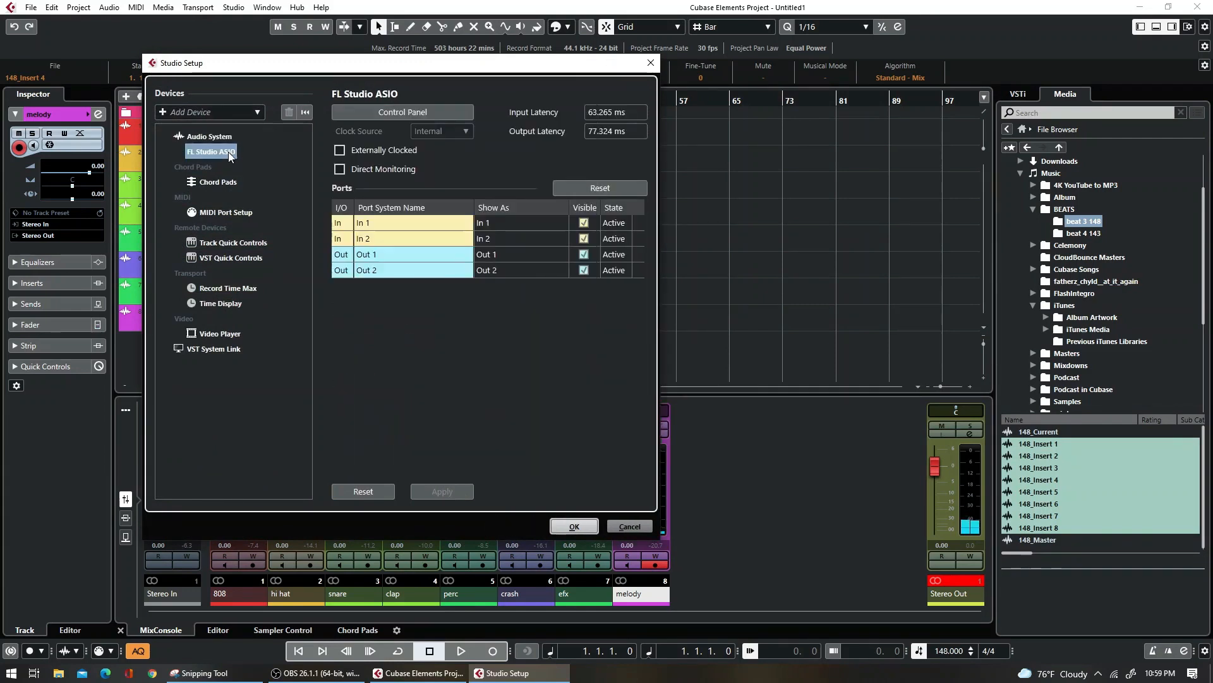
click(377, 114)
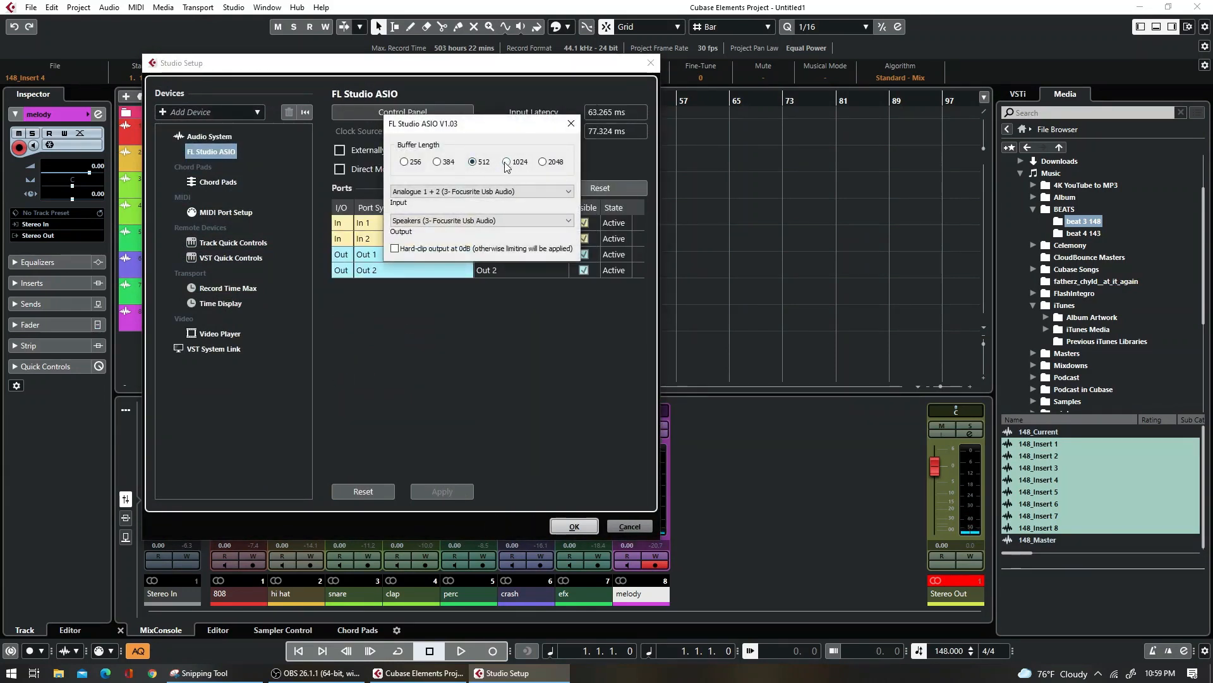
click(507, 163)
click(571, 124)
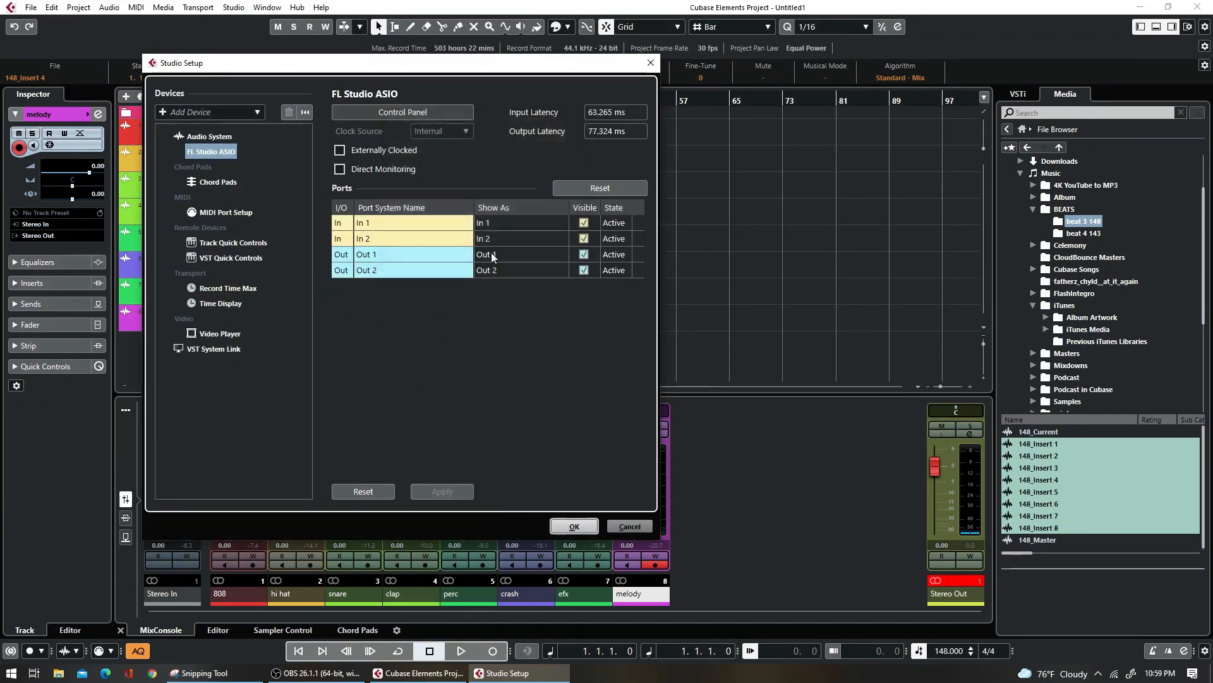
click(574, 526)
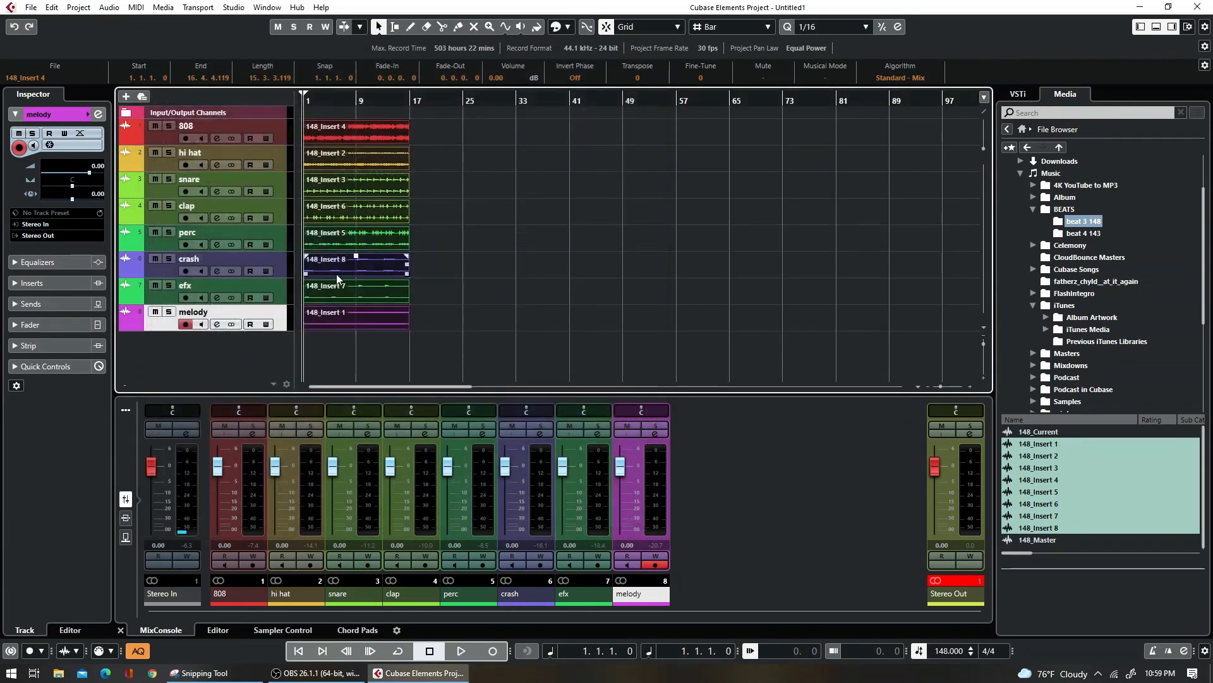
- Play the beat with all tracks active and recheck the FL Studio ASIO latency settings between two playbacks
key(space)
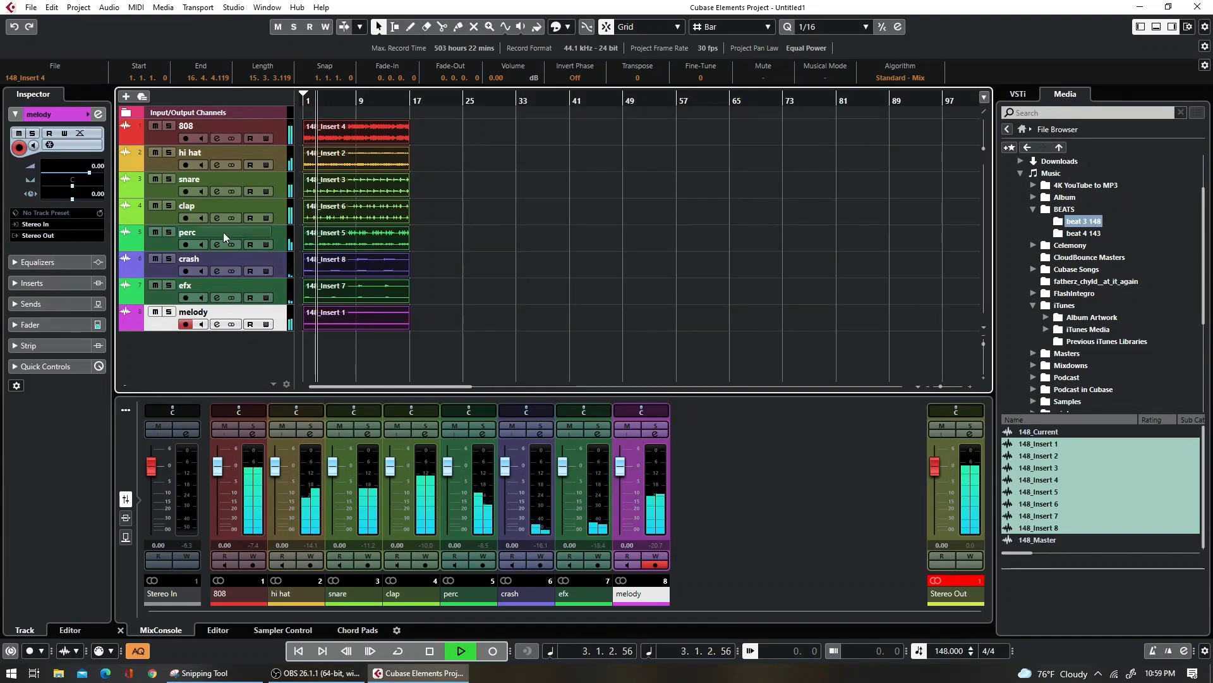
key(space)
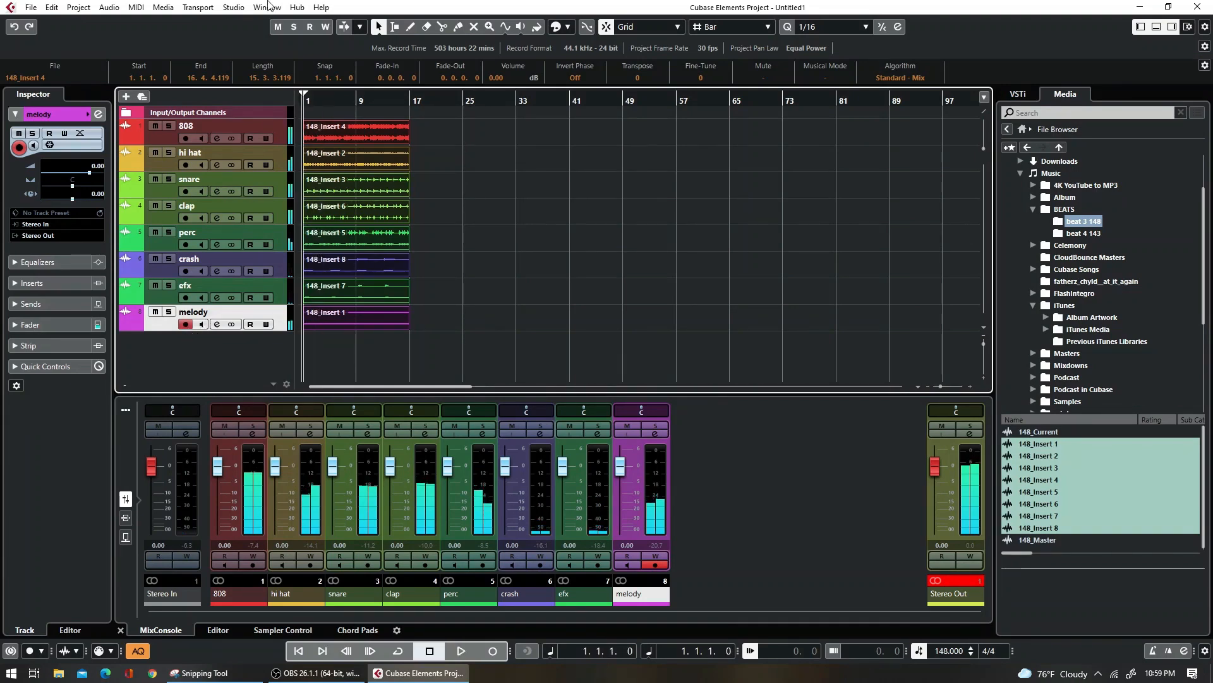
click(233, 7)
click(262, 184)
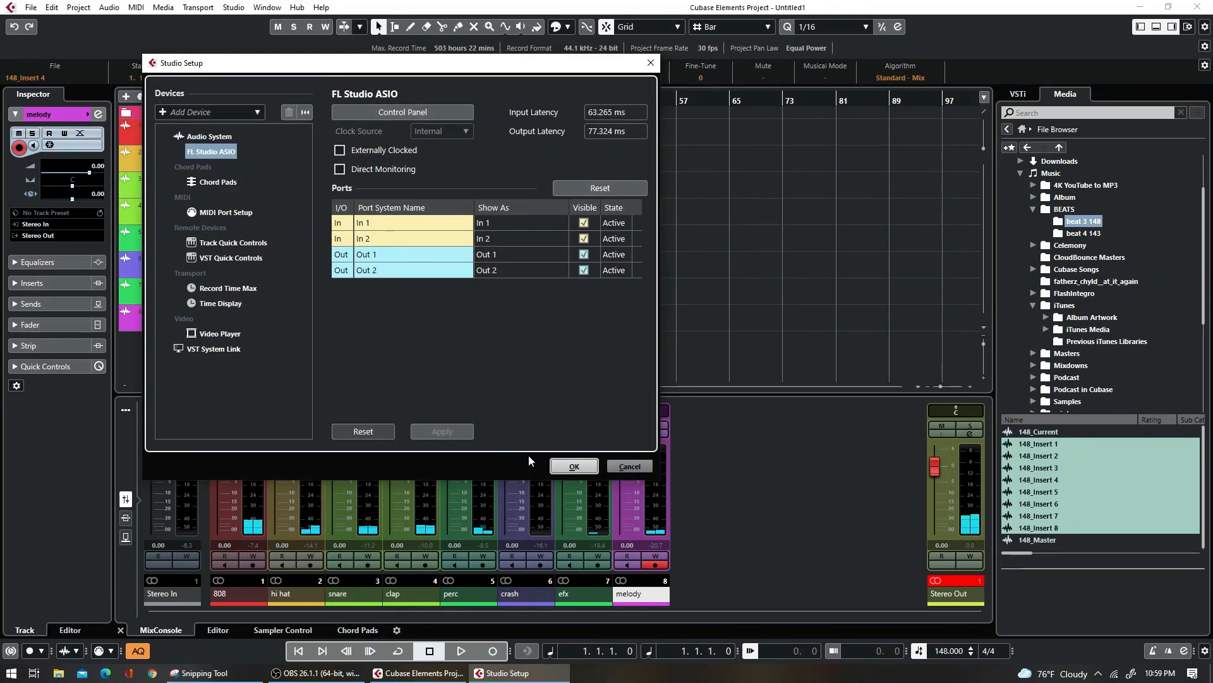
click(574, 465)
key(space)
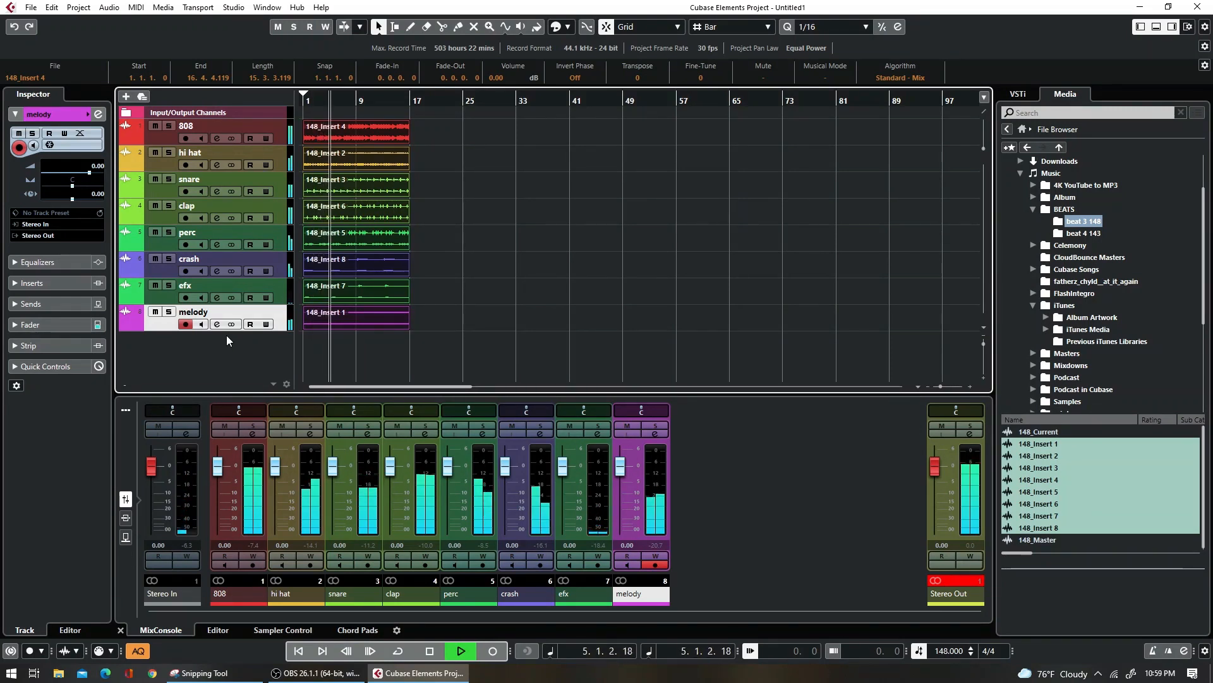
key(space)
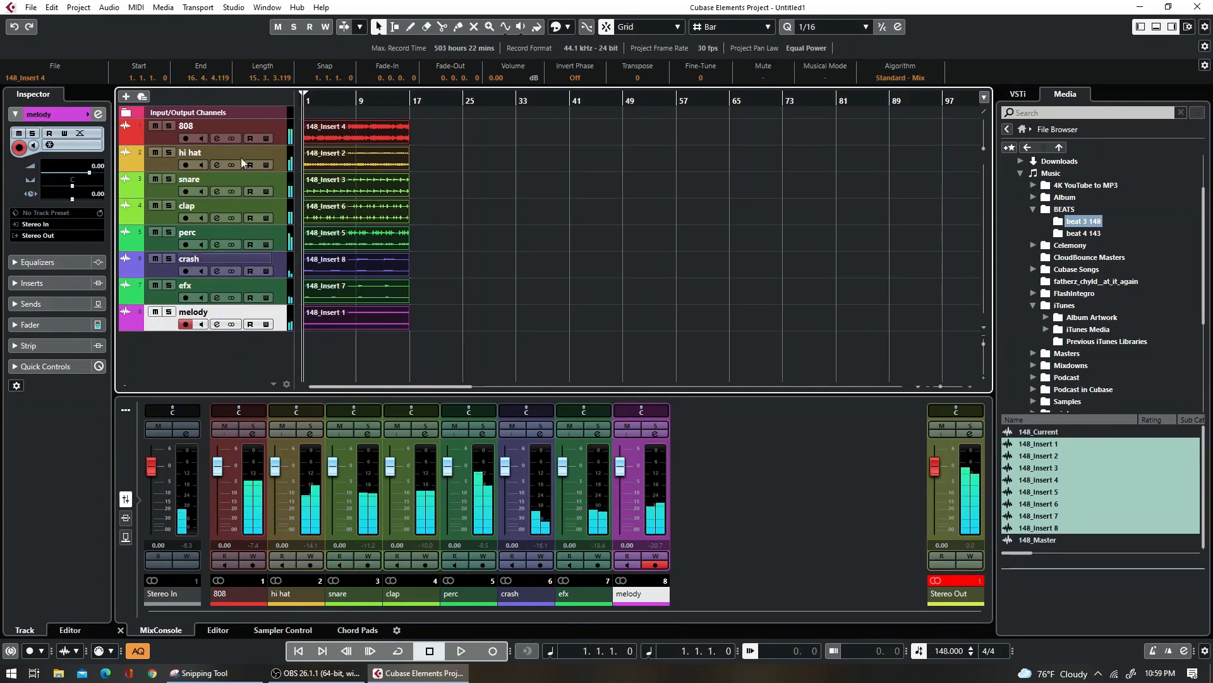
- Review the FL Studio ASIO settings once more and play the mix from the start past bar 9
click(234, 7)
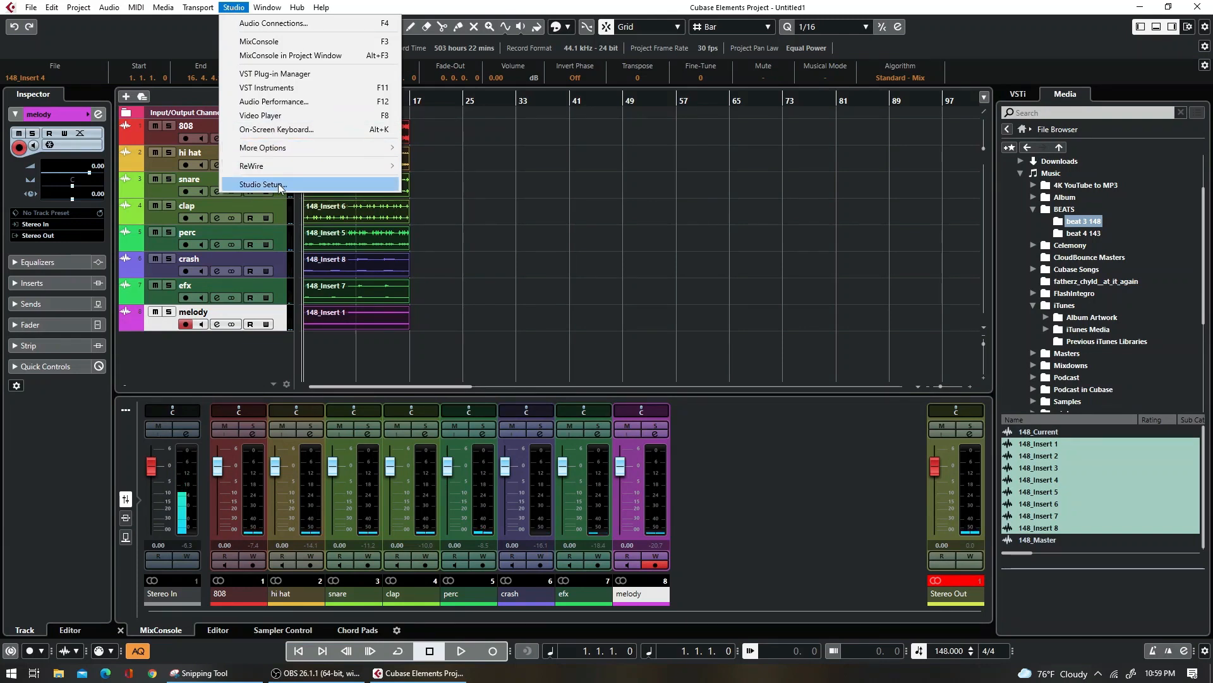
mouse_move(256, 18)
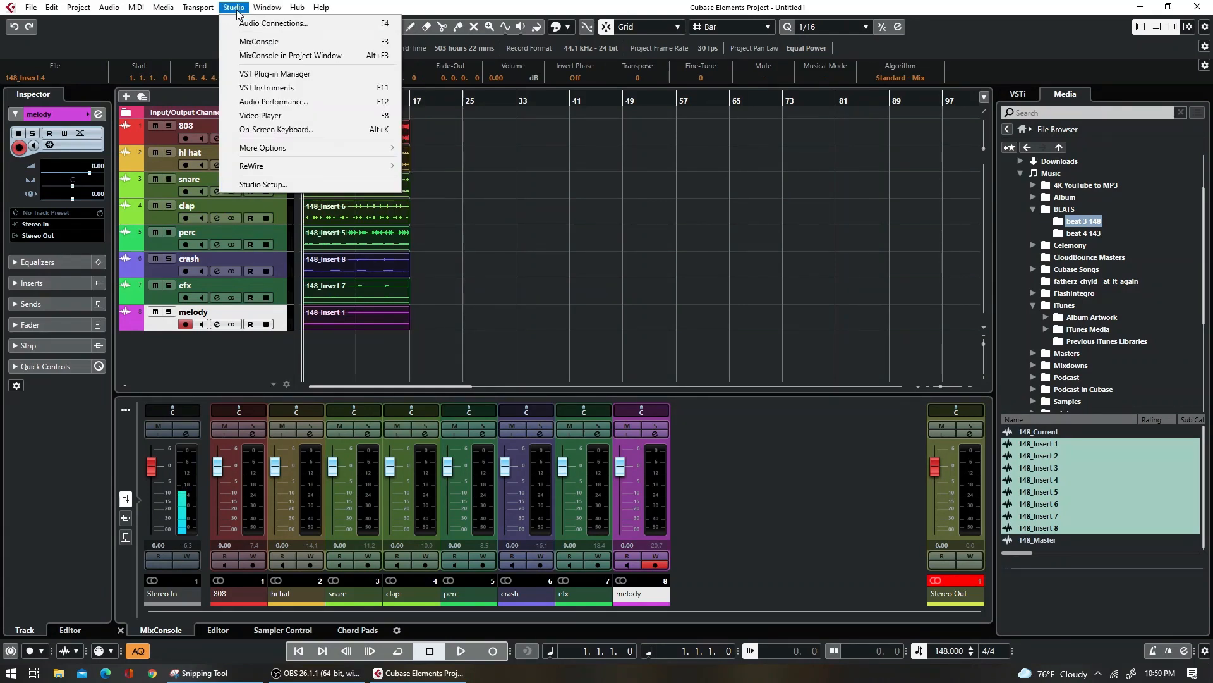
click(264, 184)
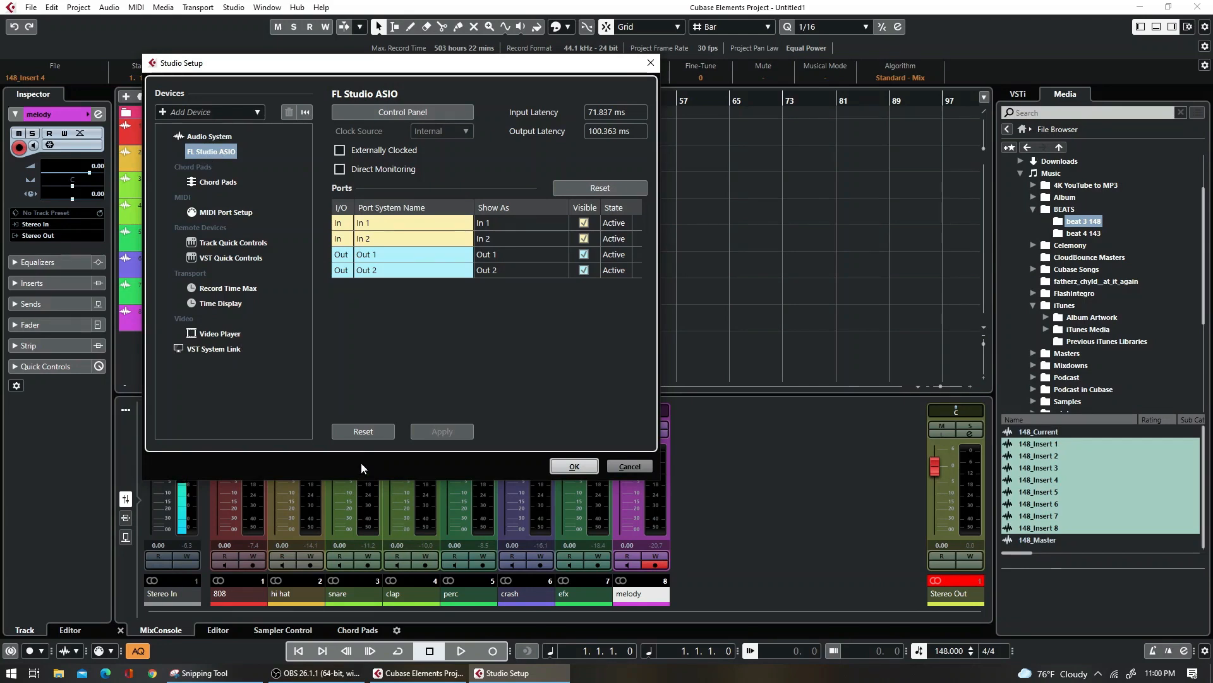
click(574, 465)
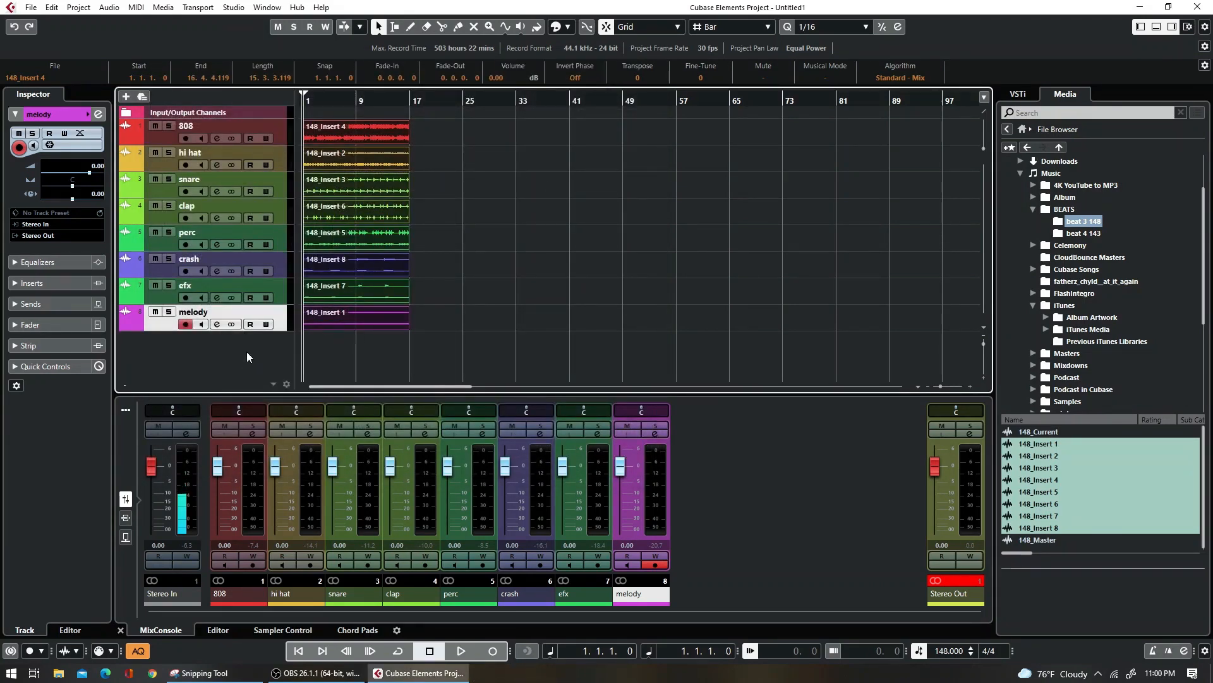
key(space)
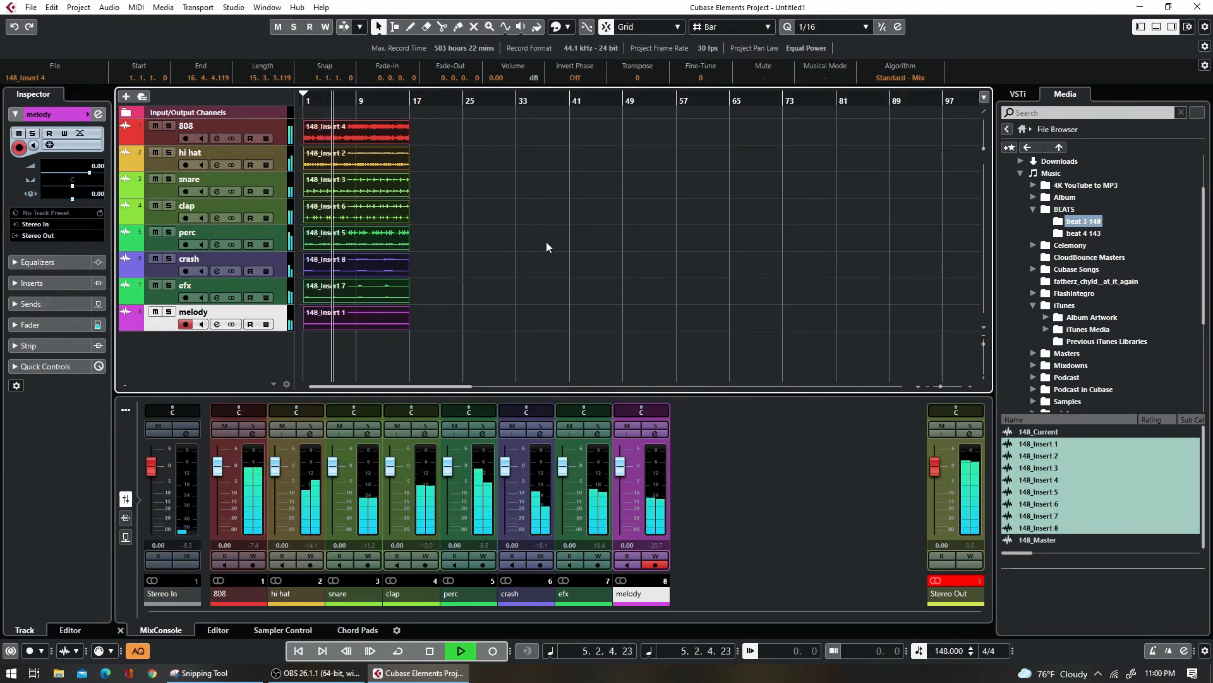
click(945, 580)
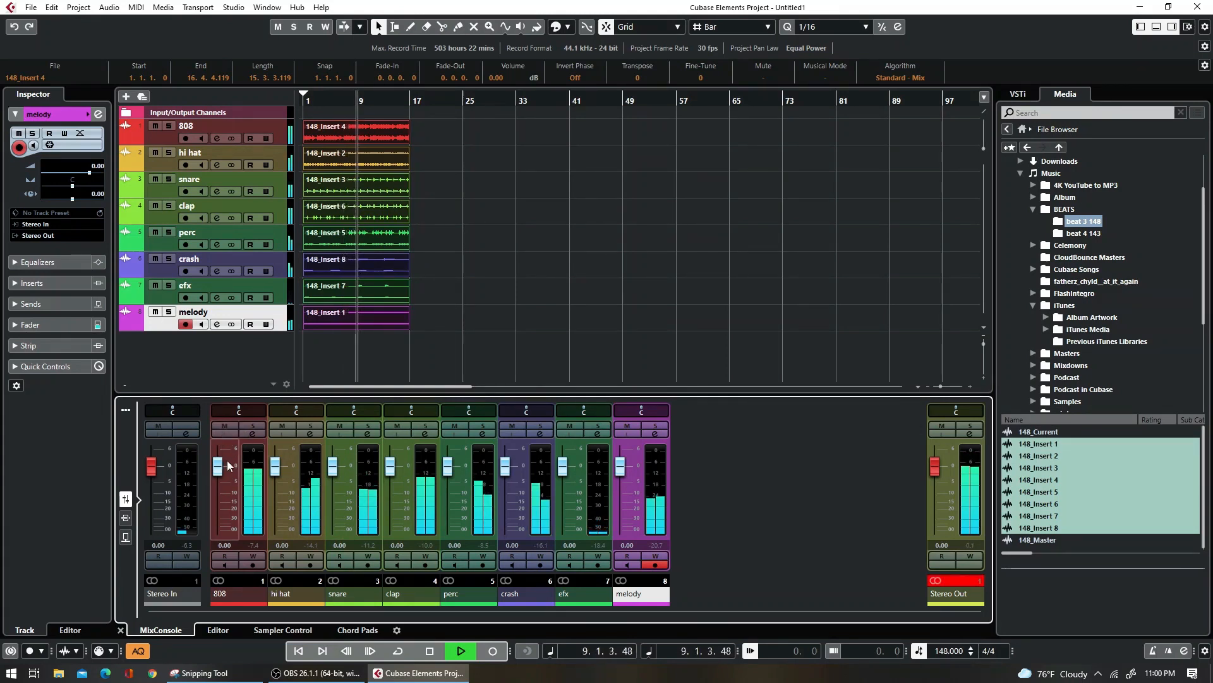
key(space)
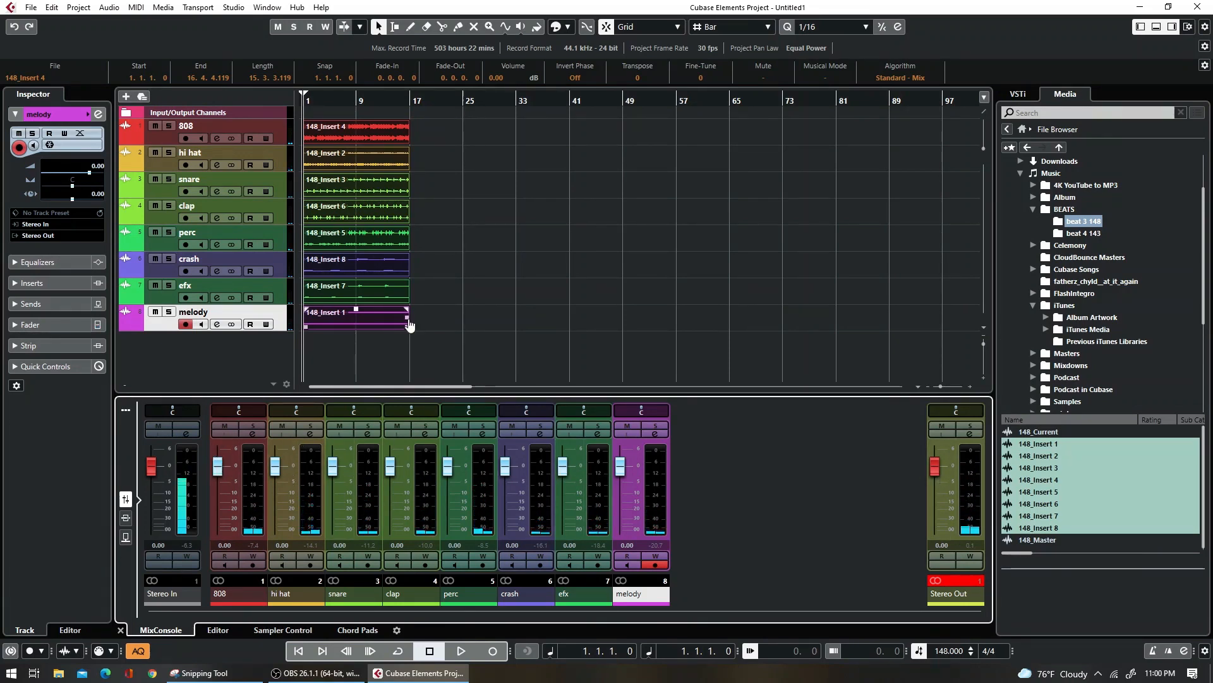
- Hide the media browser and duplicate the clips on all eight tracks seven times, filling the arrangement through bar 128
drag(436, 124, 335, 339)
click(1173, 27)
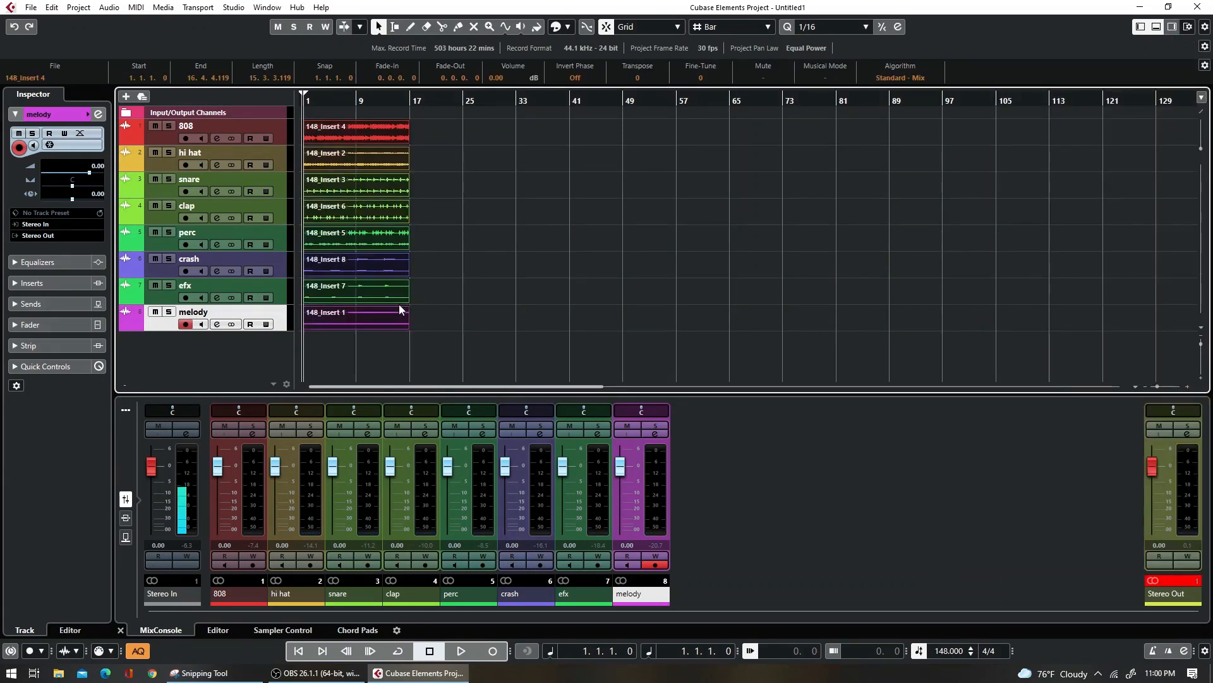
key(ctrl+d)
key(ctrl+d)
key(ctrl+d)
key(ctrl+d)
key(ctrl+d)
key(ctrl+d)
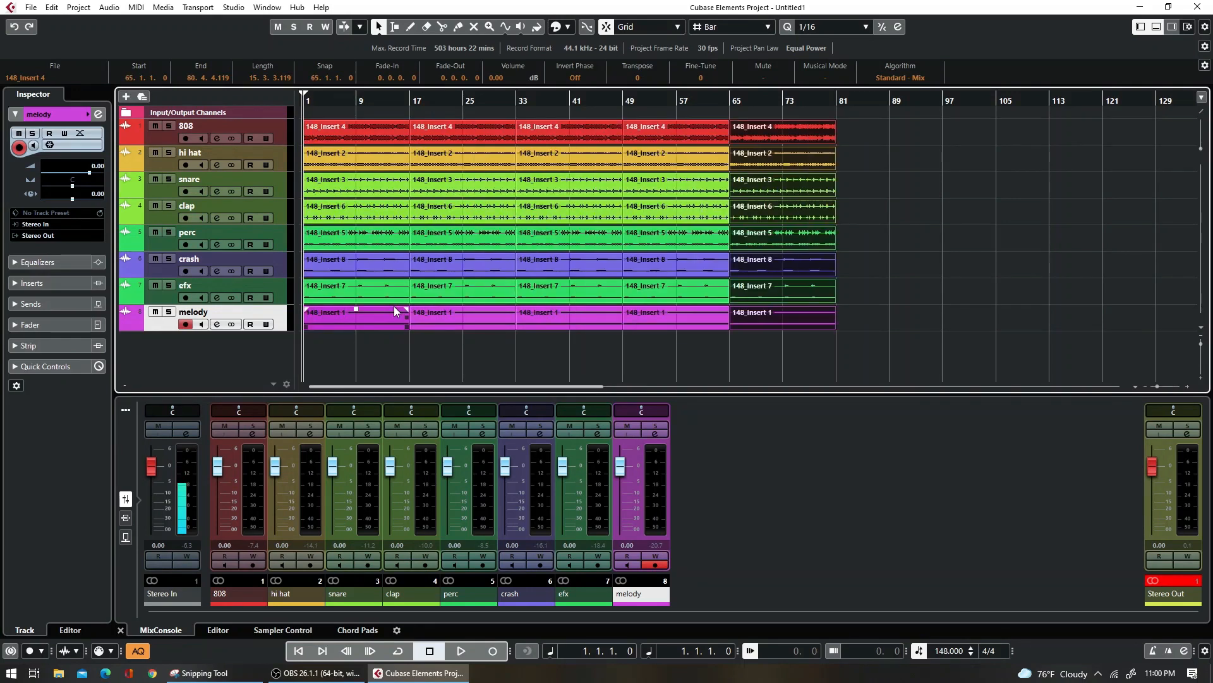
key(ctrl+d)
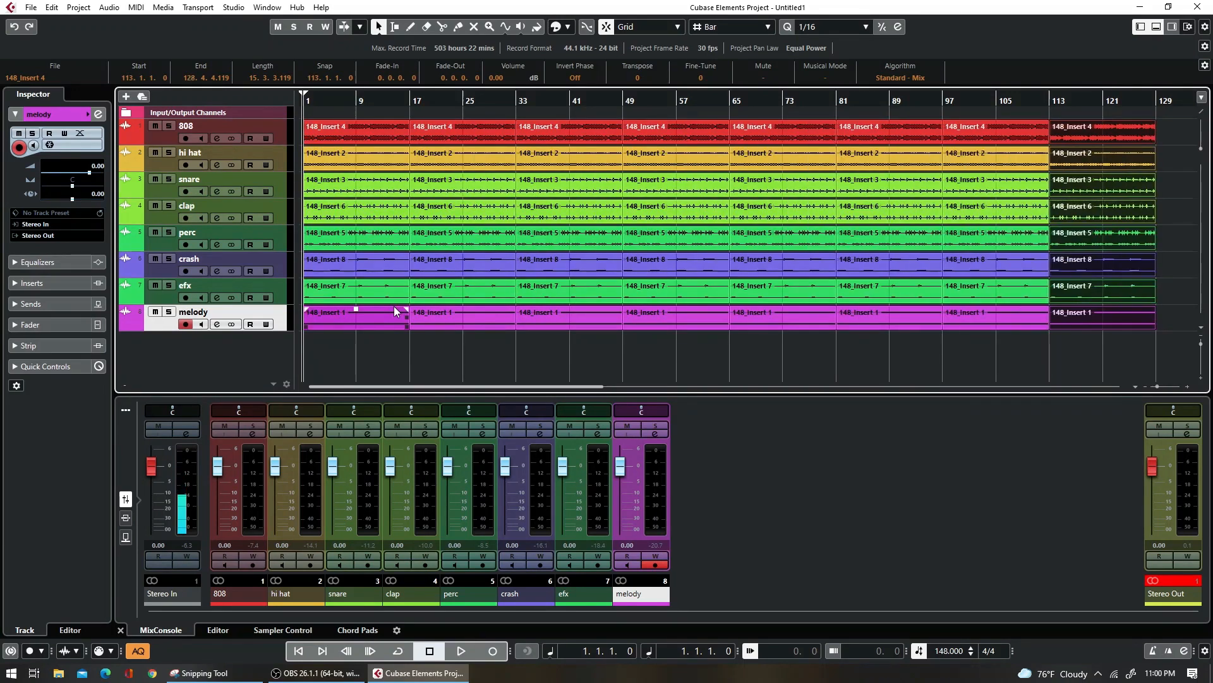
- Switch the time display to seconds and place the project cursor at 0:03:01.000 to check the song length
click(1015, 97)
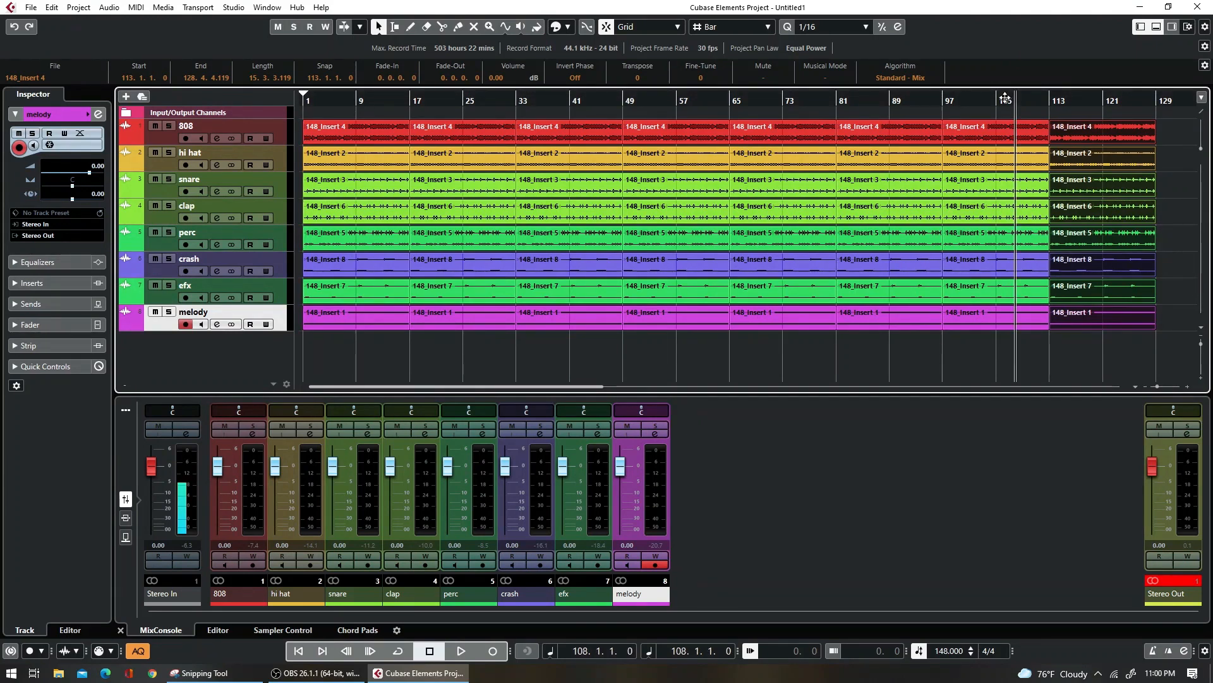
click(996, 99)
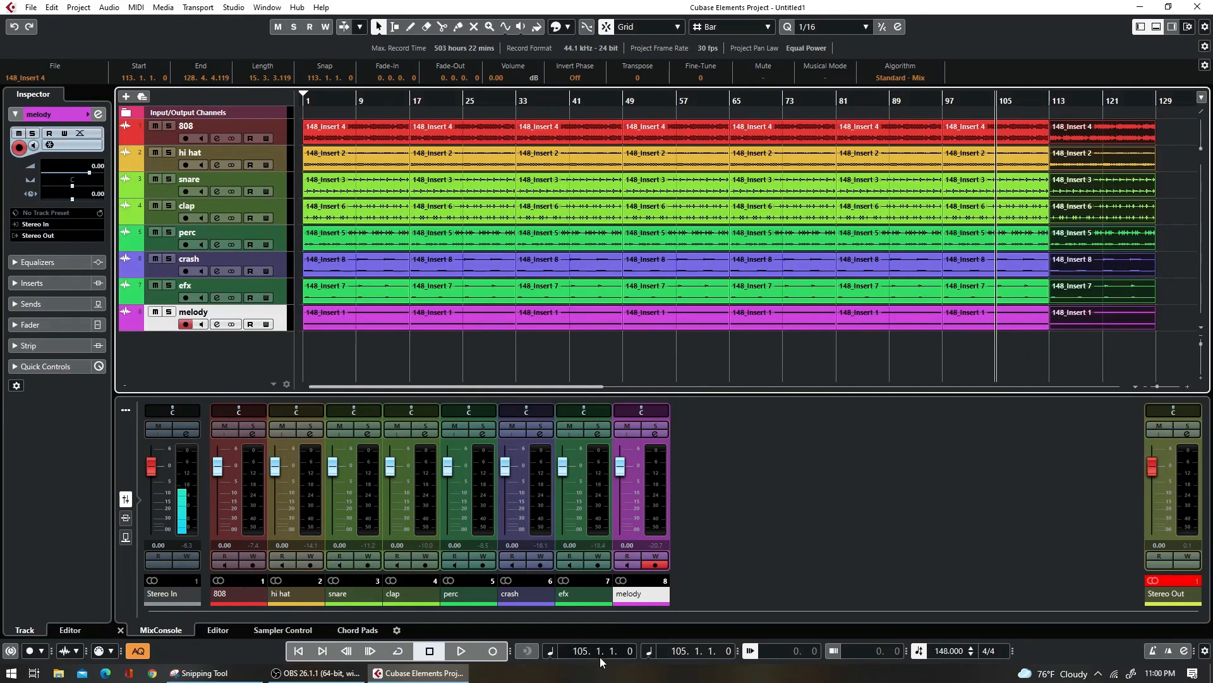
click(551, 654)
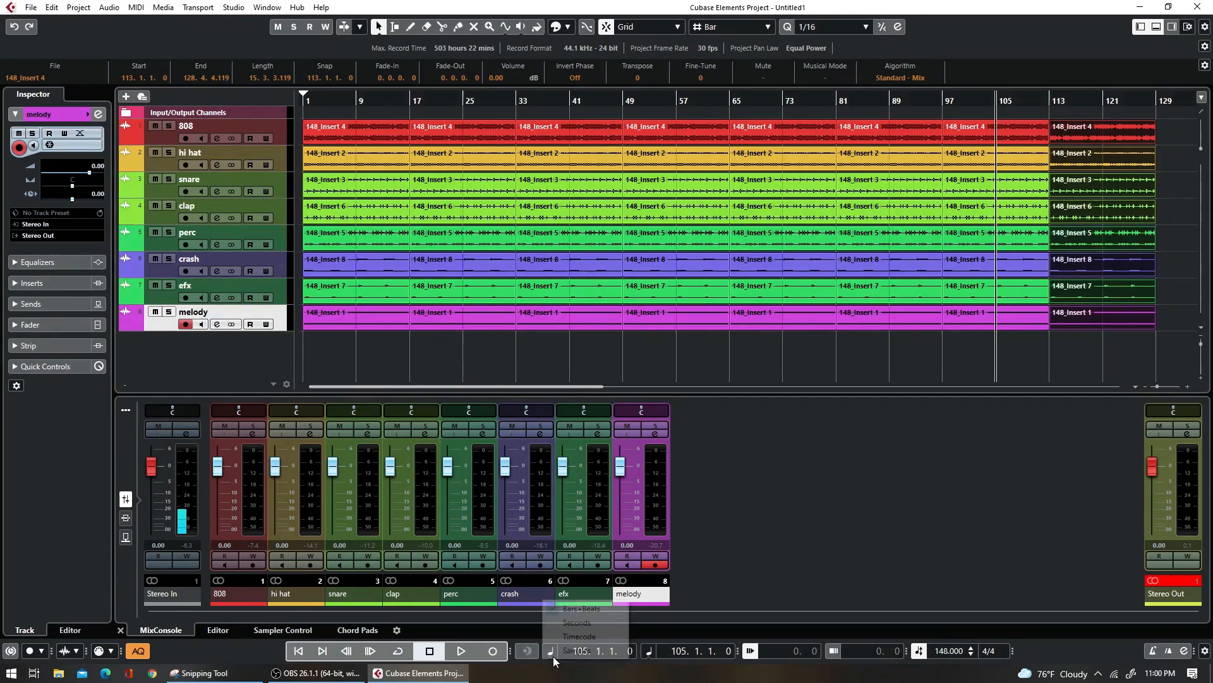
click(569, 622)
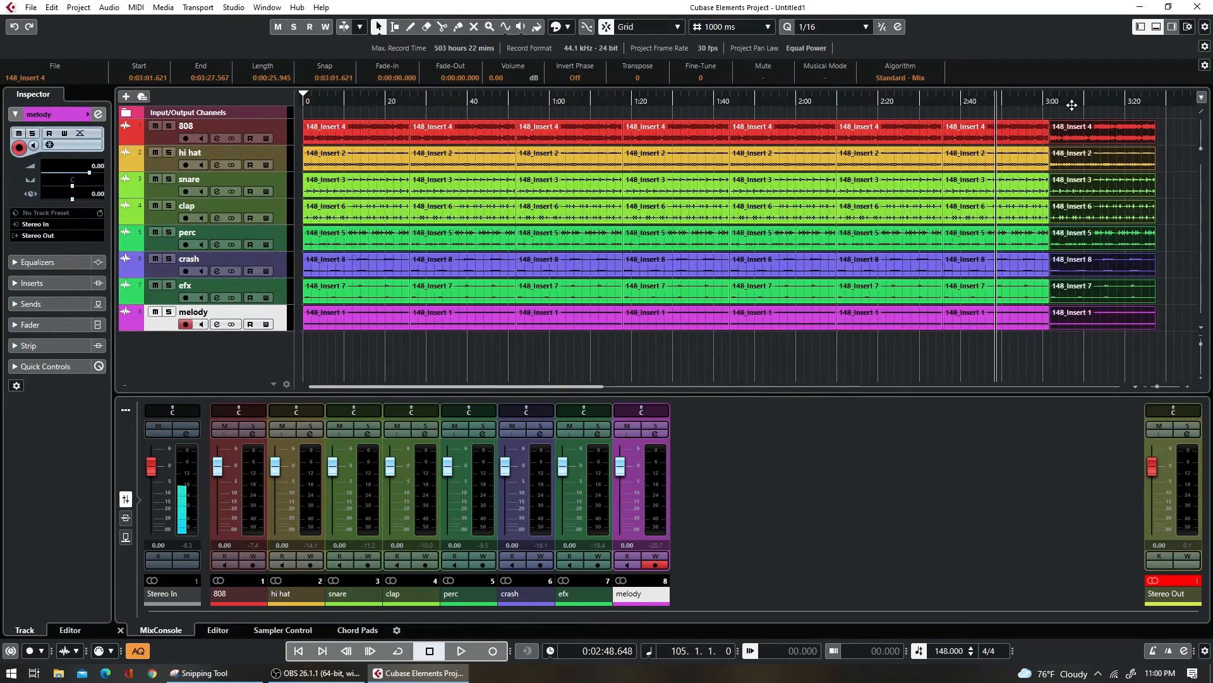
click(1046, 101)
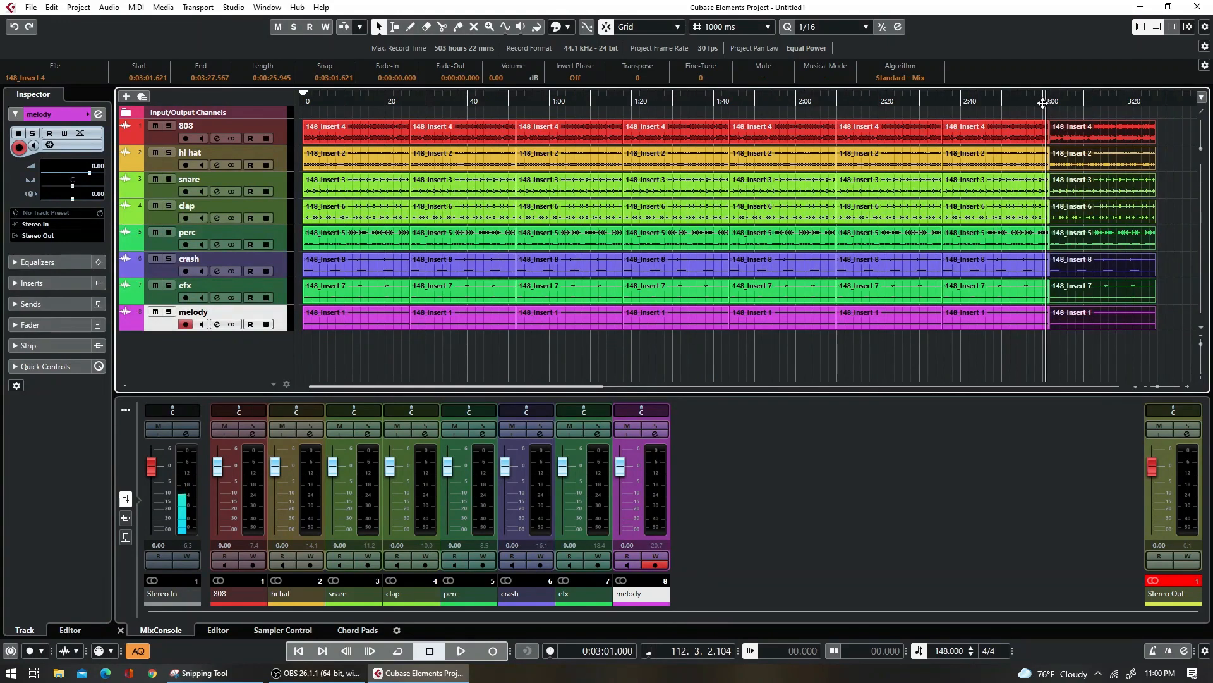
- Set the ruler back to Bars+Beats and delete the last set of duplicated clips starting at bar 113
right_click(677, 101)
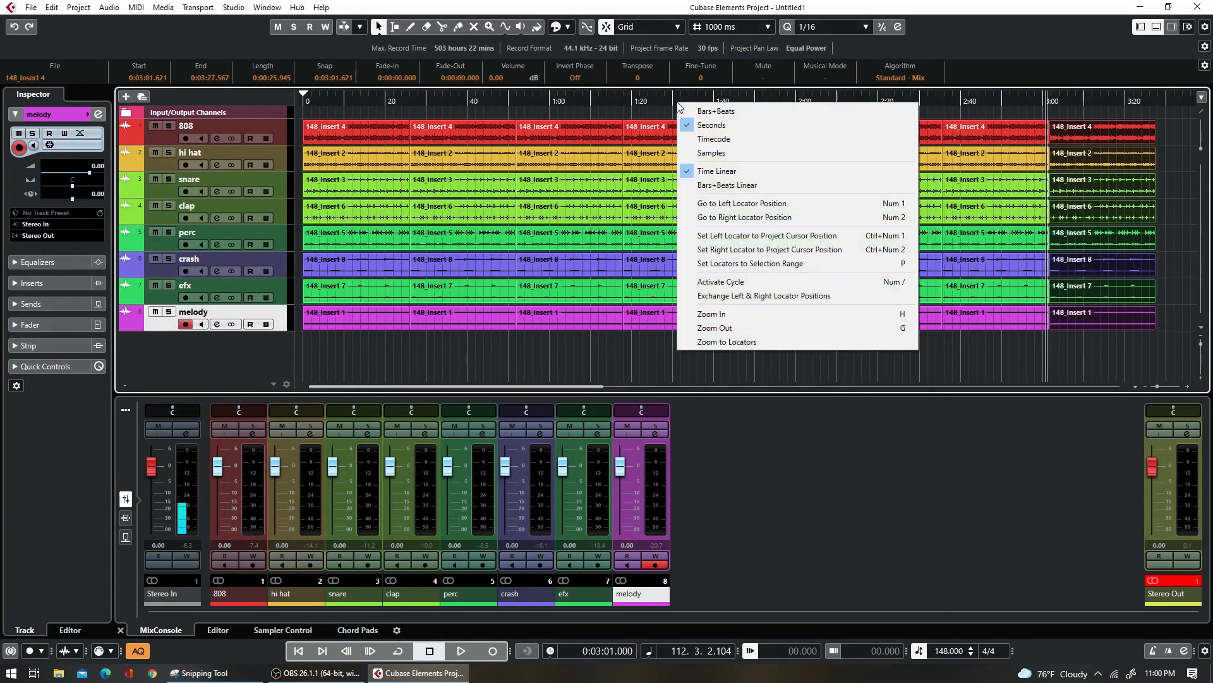
click(703, 112)
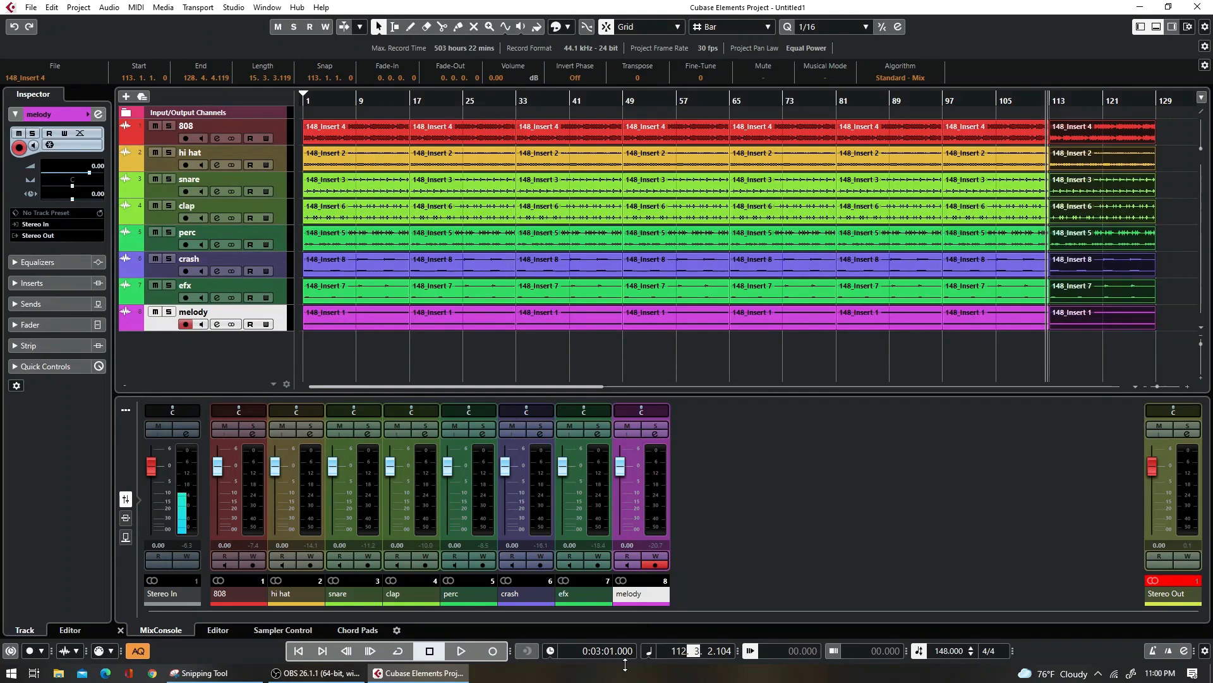
click(1090, 135)
key(Delete)
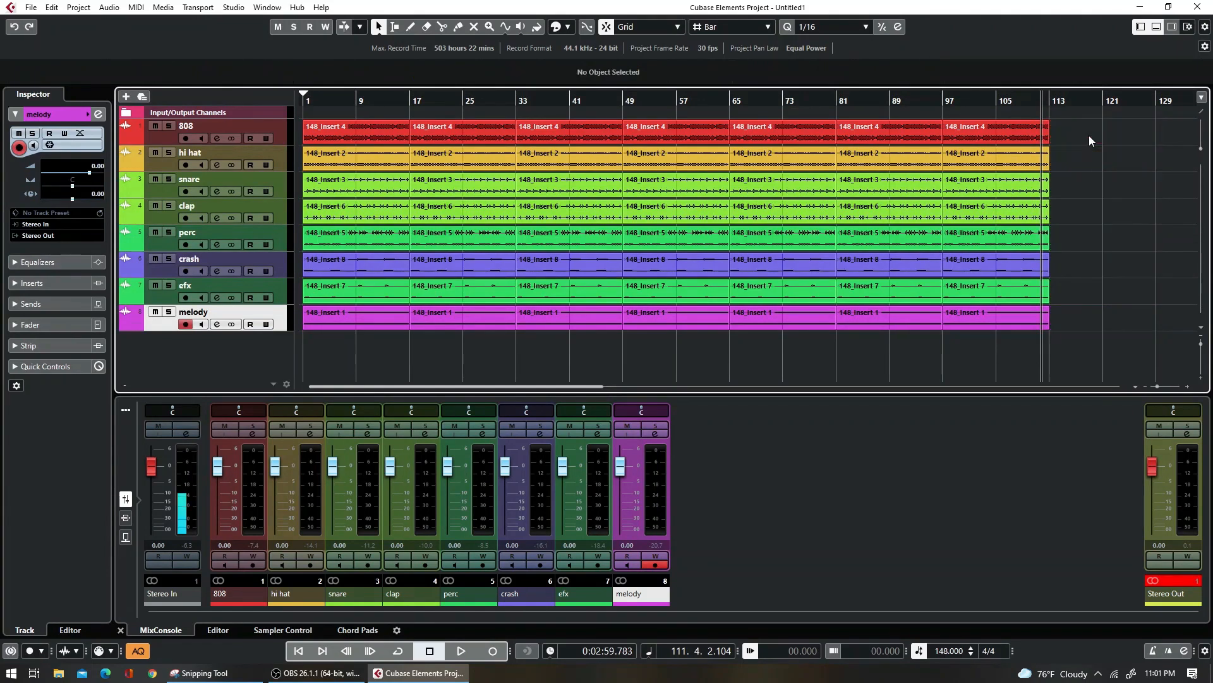
- Return the project cursor to the start and play the extended arrangement
click(300, 651)
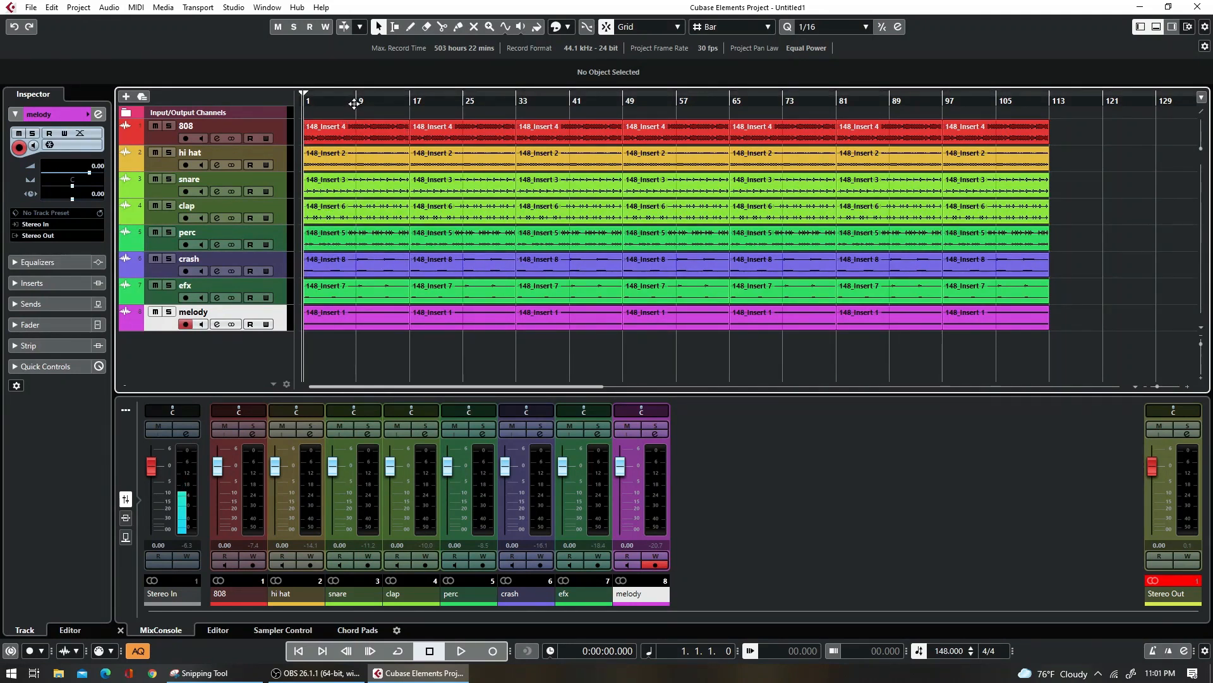
key(space)
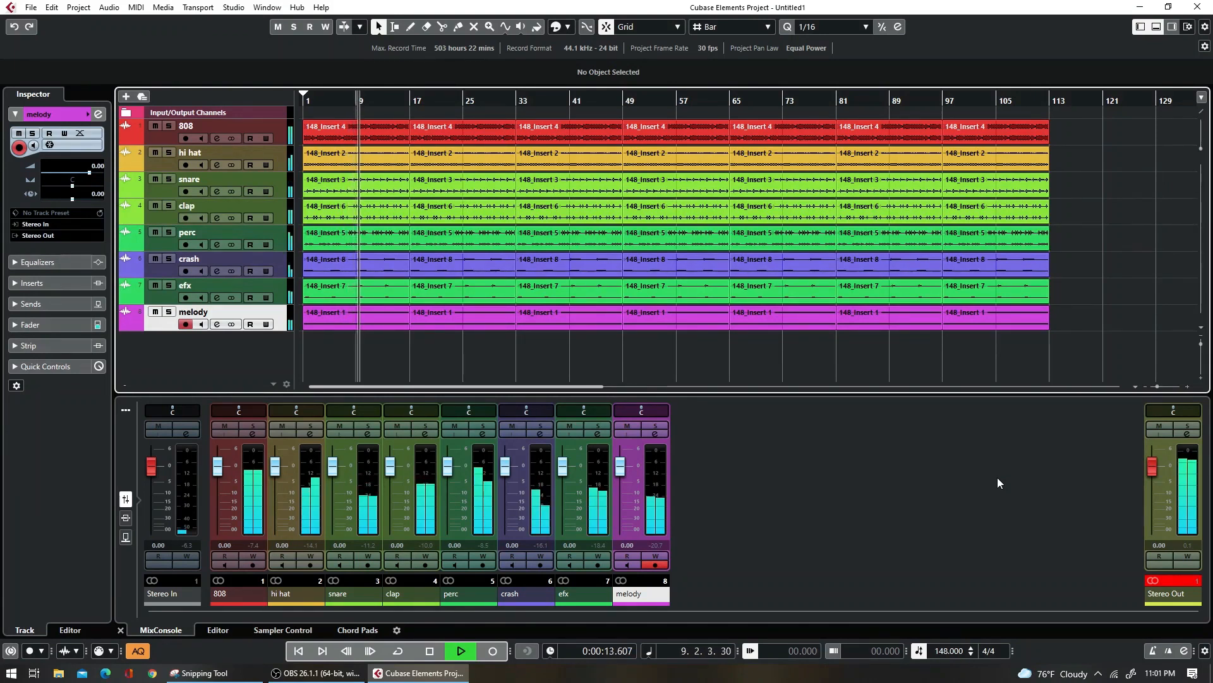
- Stop playback and delete the duplicated clips on all eight tracks from bar 17 onward
key(space)
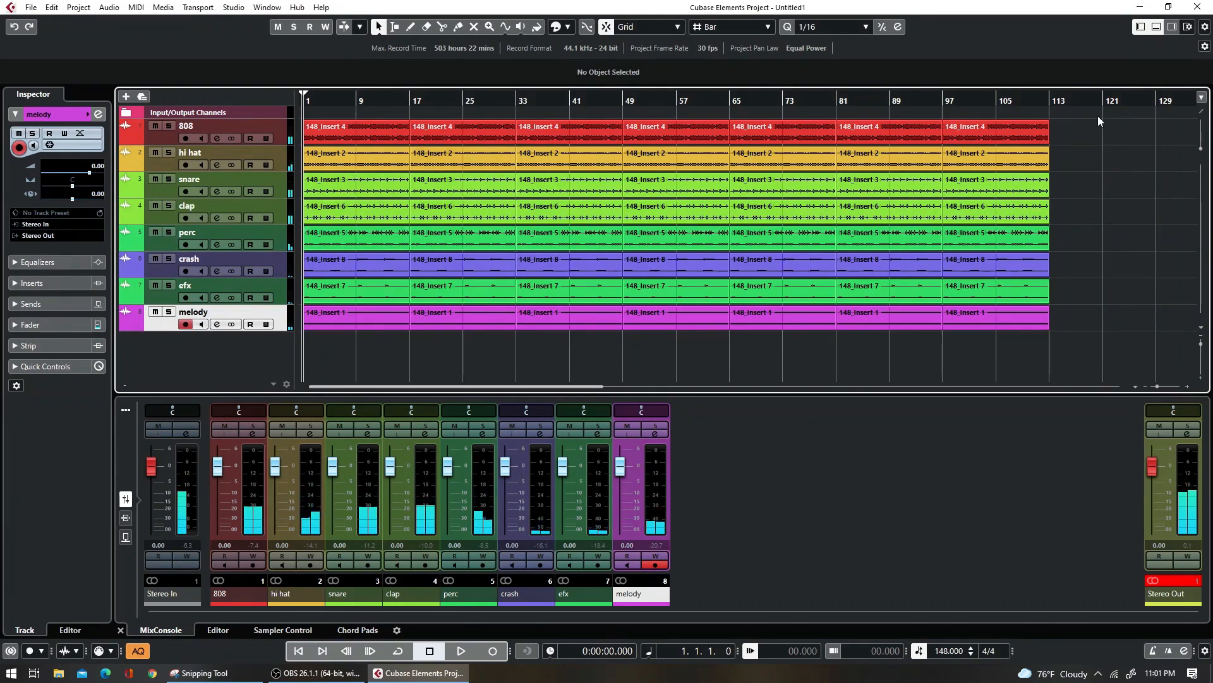
drag(1098, 116, 434, 331)
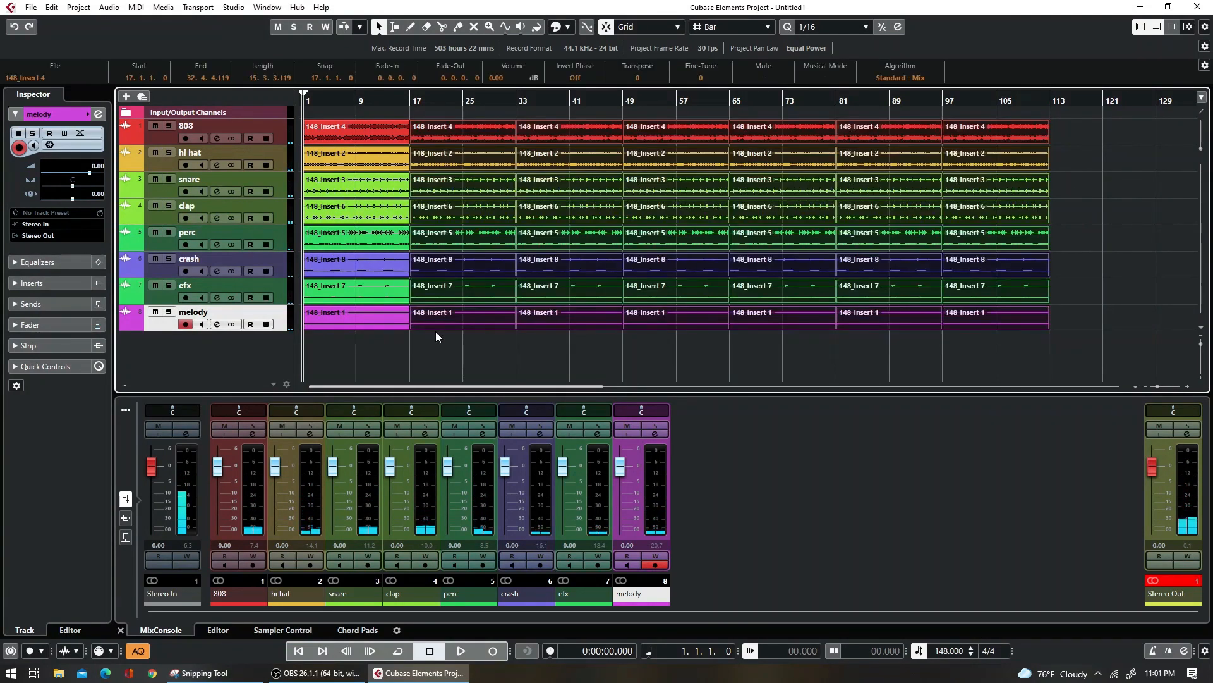
key(Delete)
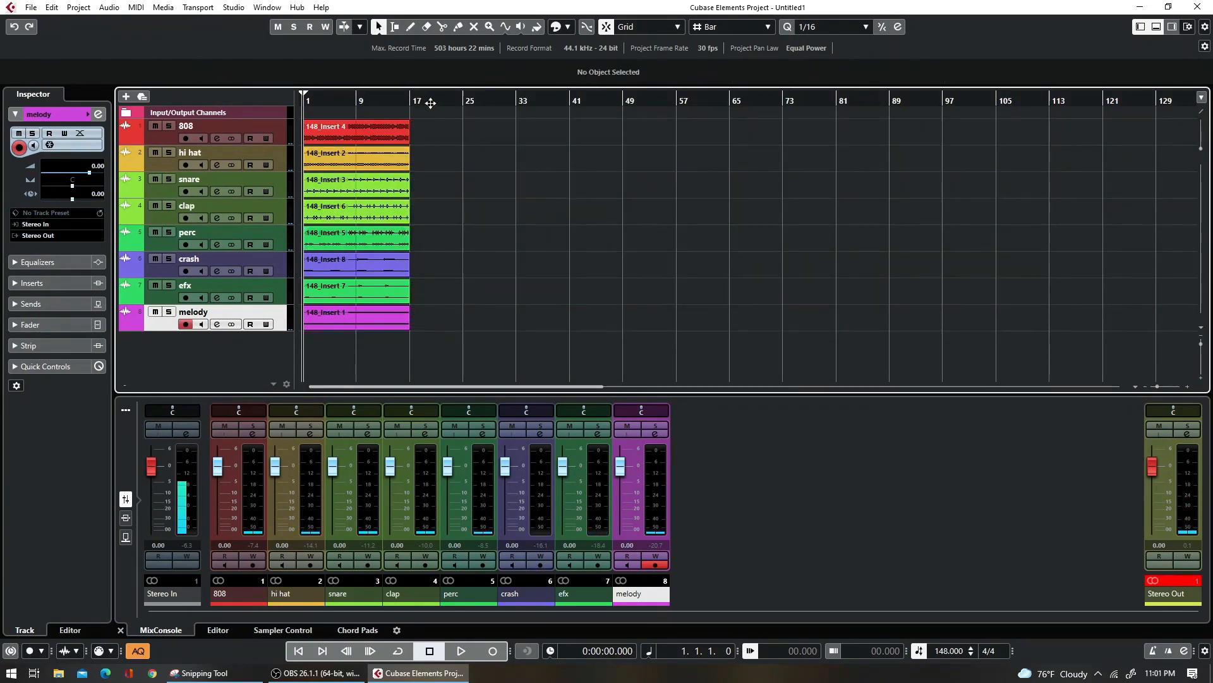
- Time-stretch the first clips on all eight tracks to end at bar 9 using Sizing Applies Time Stretch, and play the result briefly
drag(450, 115, 303, 335)
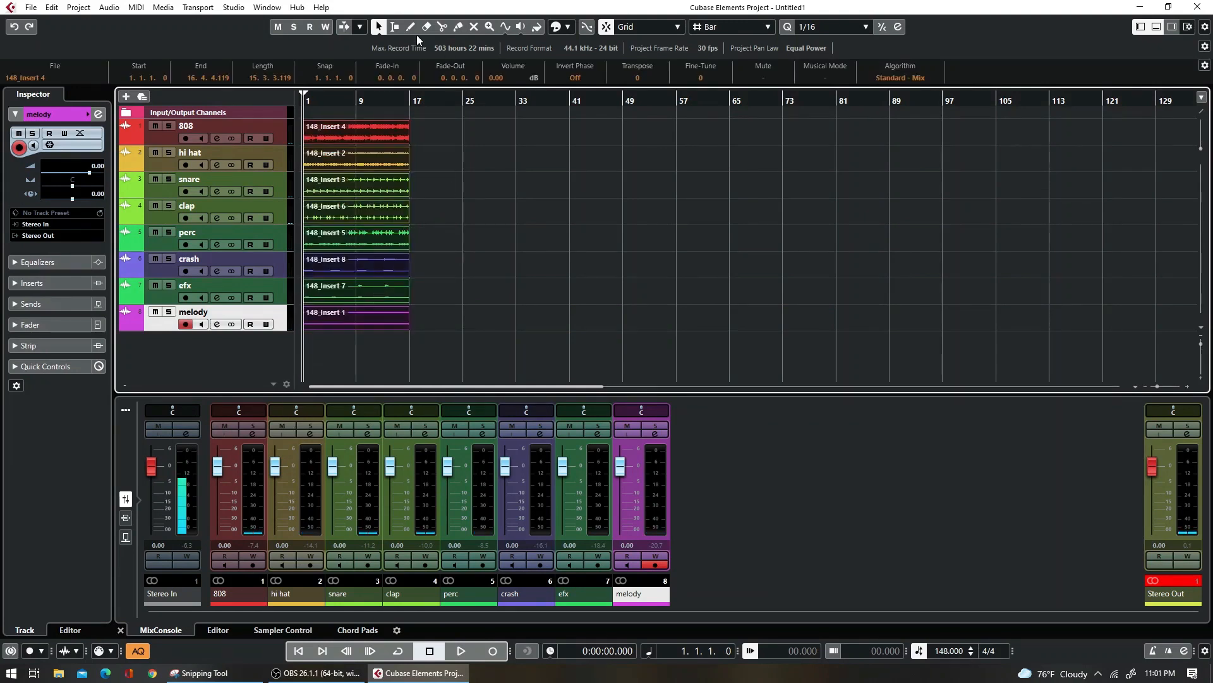
click(380, 28)
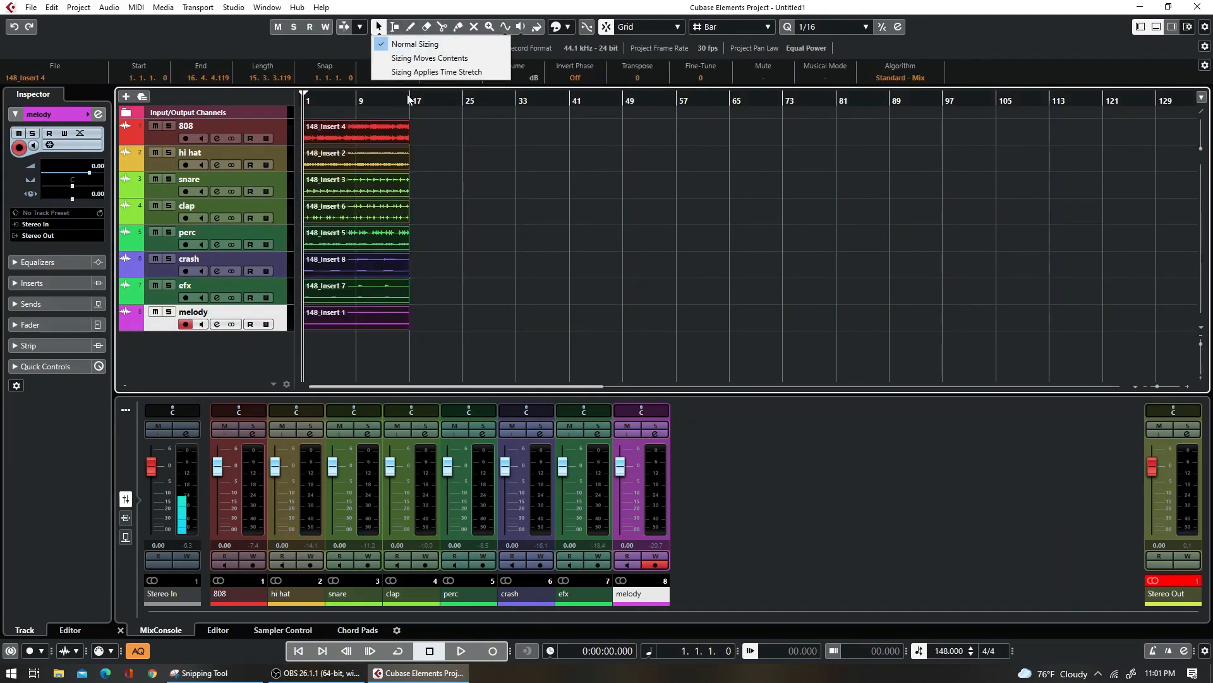
click(408, 72)
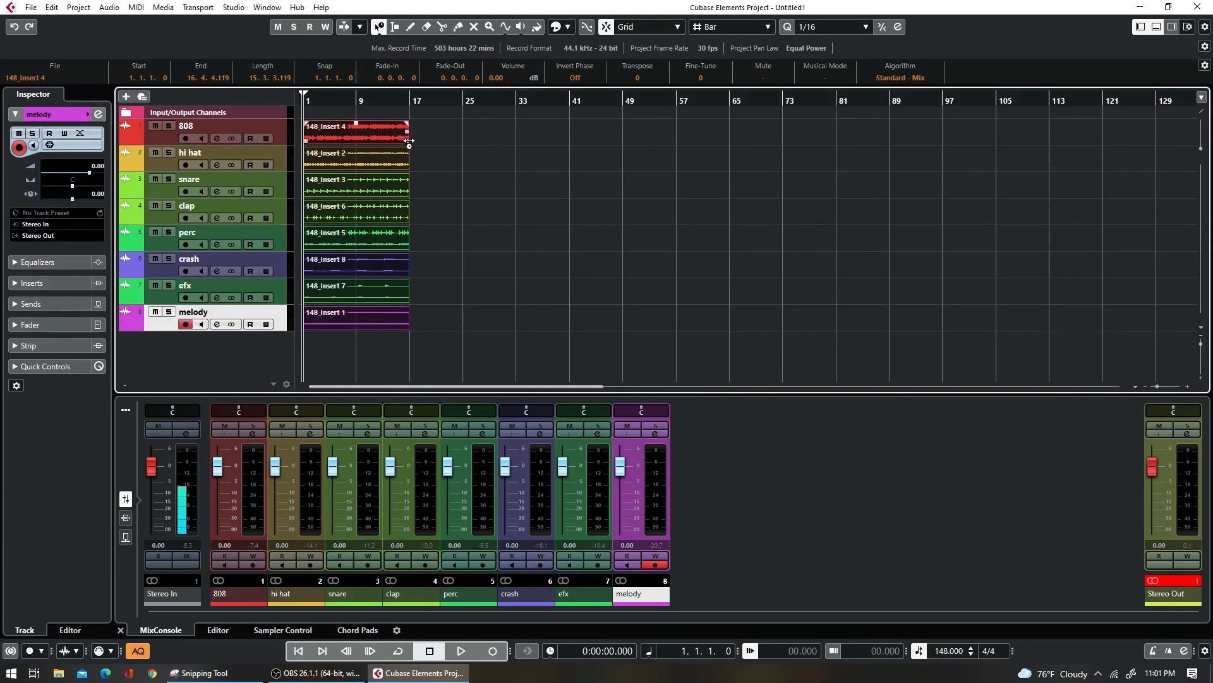
drag(409, 140, 358, 145)
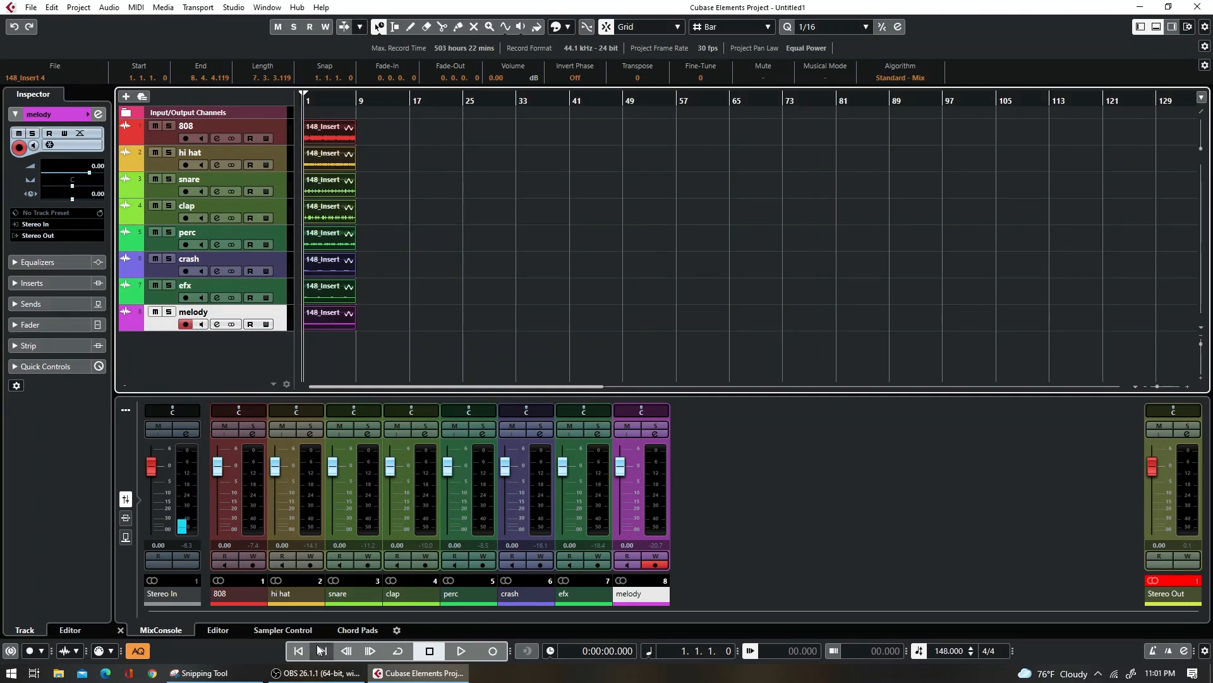
key(space)
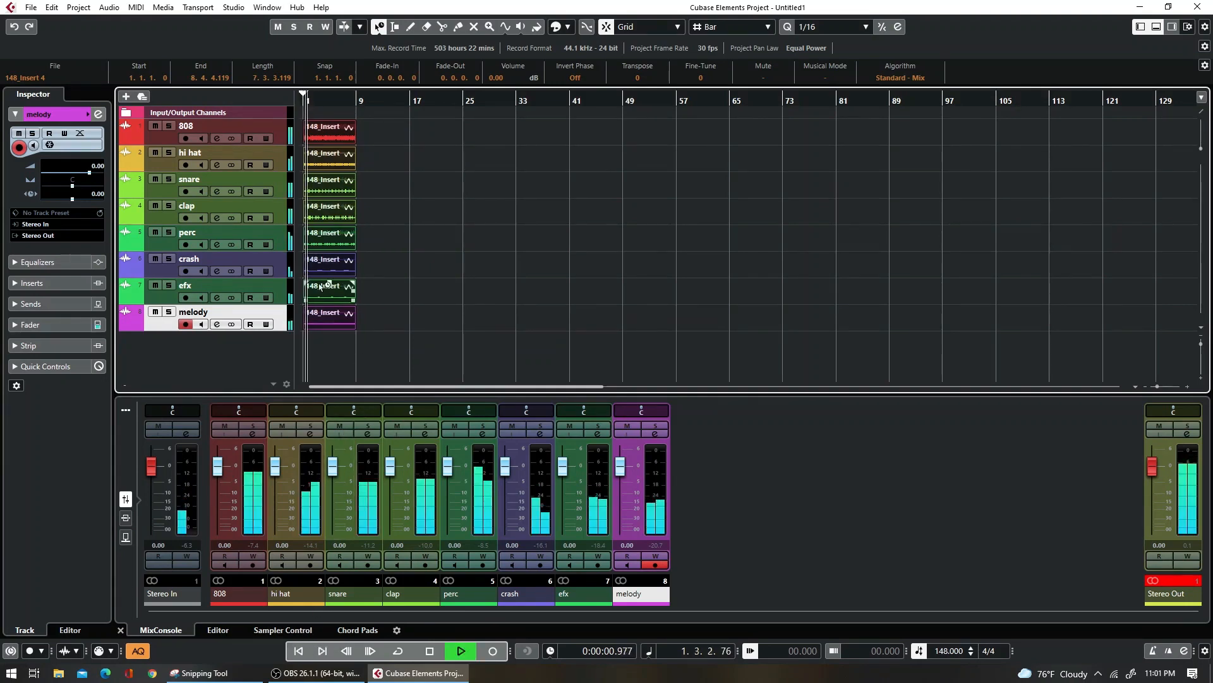
key(space)
- Undo the time stretch and set the object selection tool back to Normal Sizing
click(52, 7)
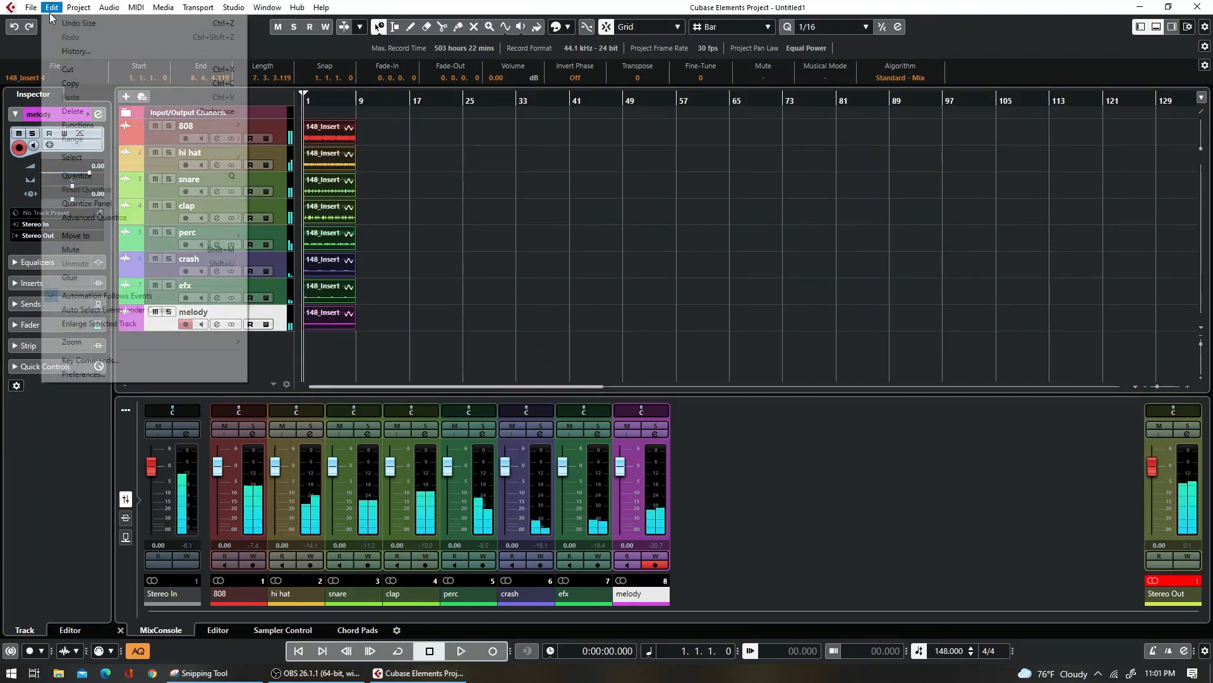
click(61, 24)
click(379, 27)
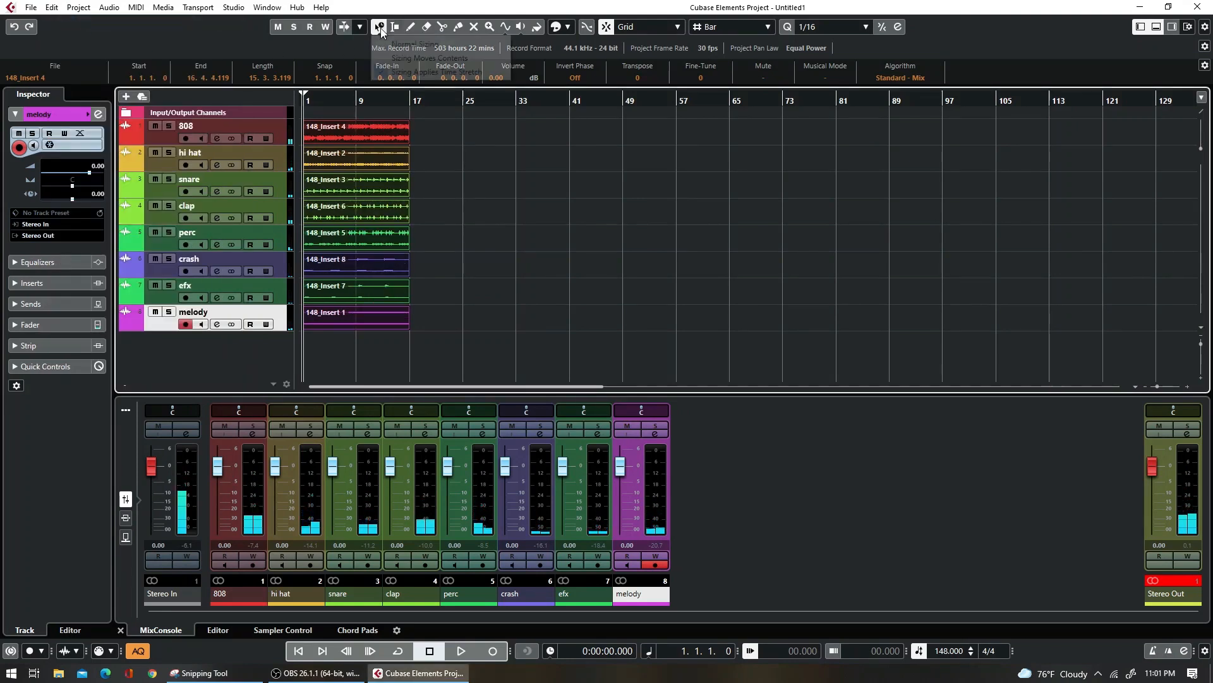
click(391, 47)
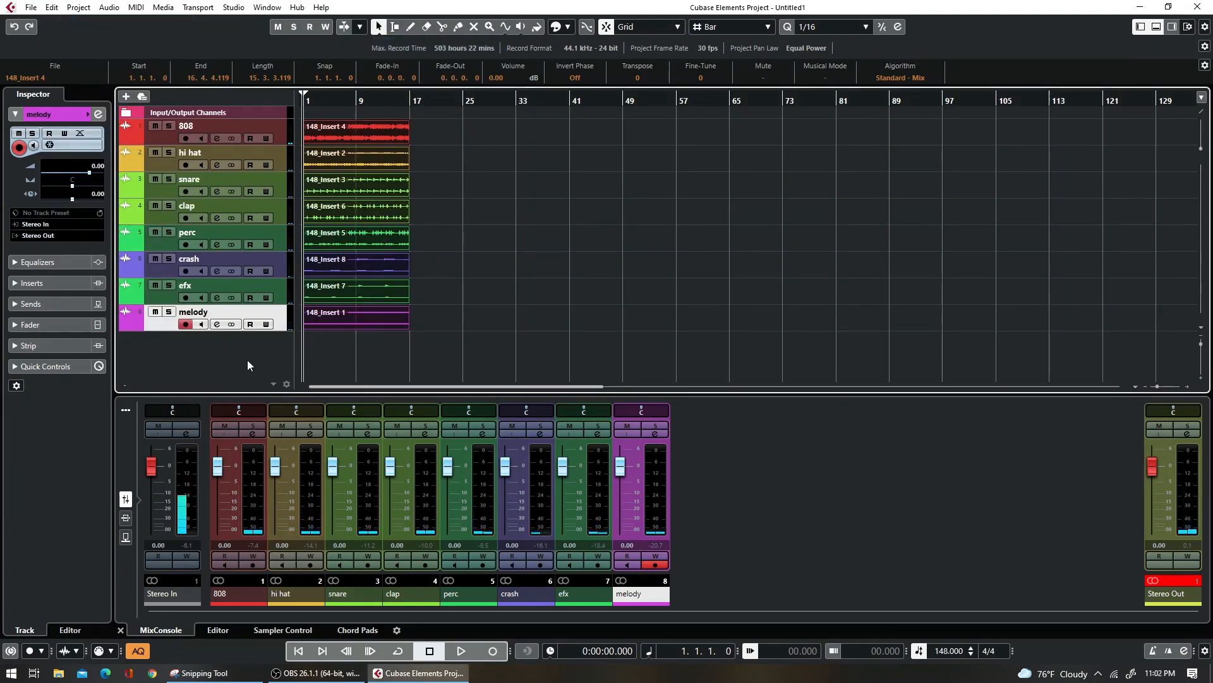
- Play the loop briefly at its original length and undo the deletion of the duplicated clips from bar 17 onward
key(space)
click(465, 283)
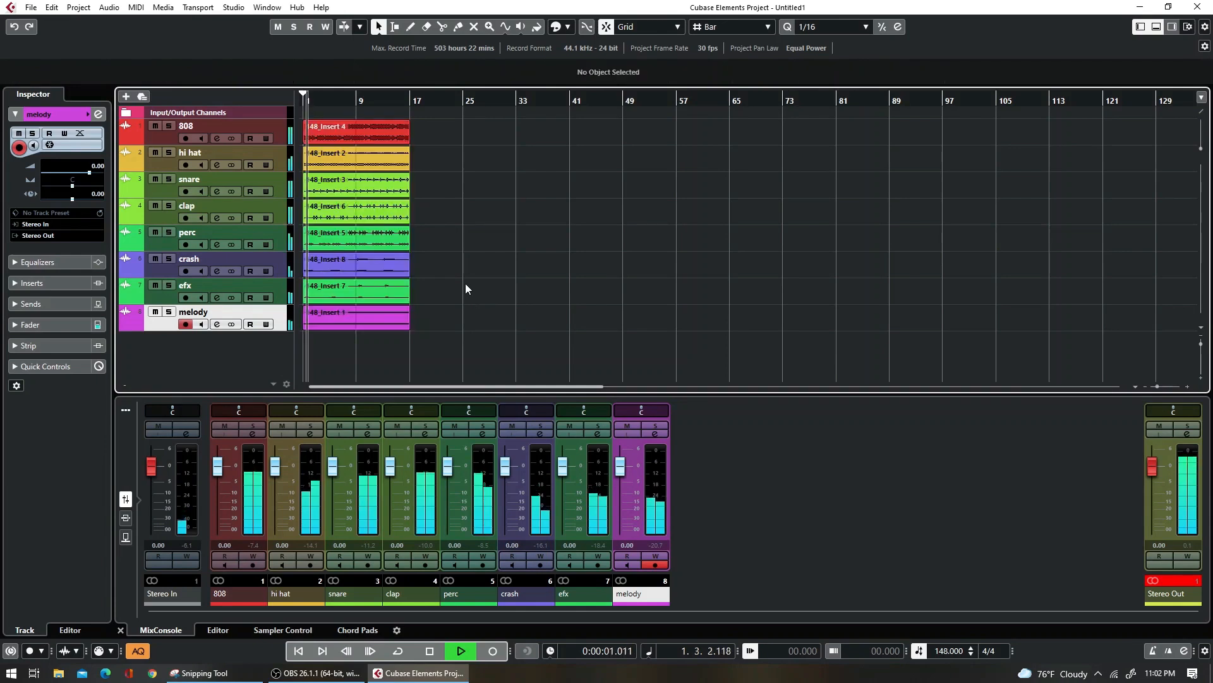
key(space)
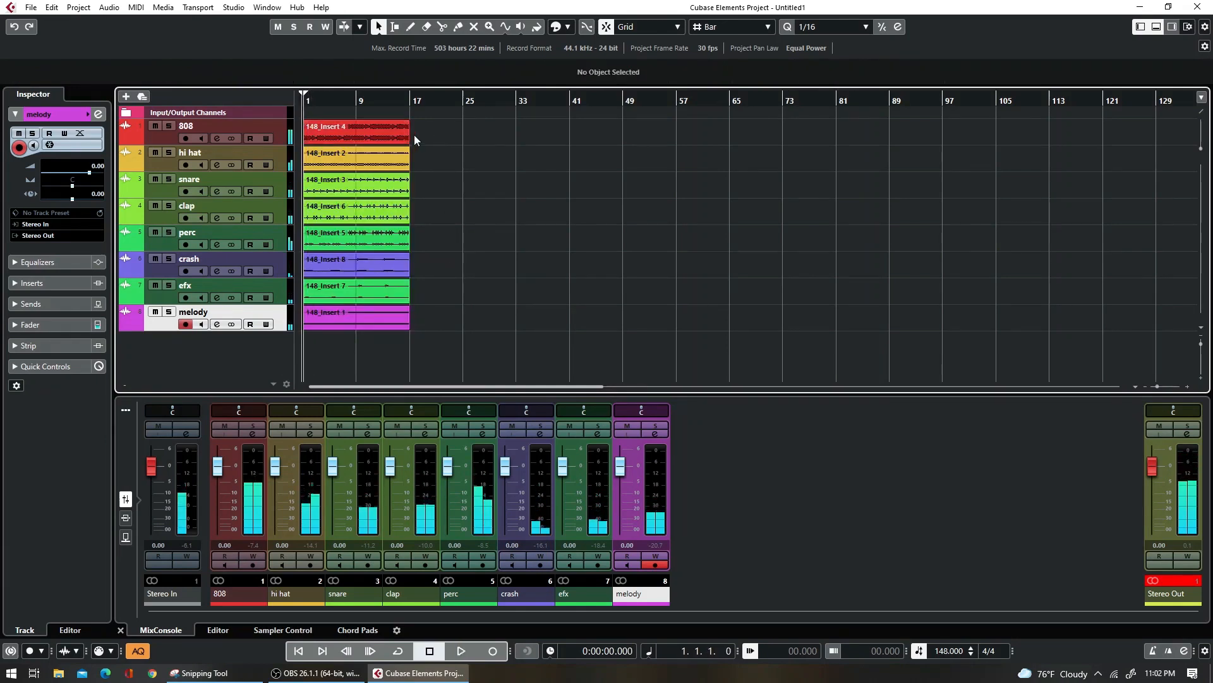
key(ctrl+z)
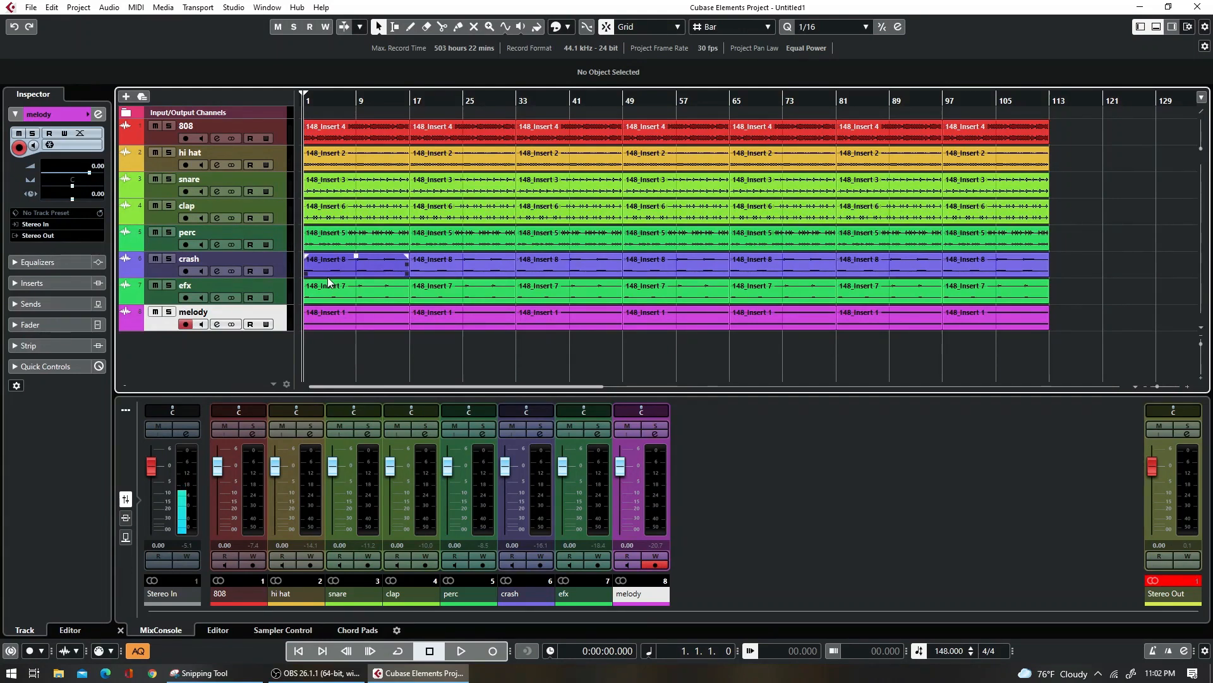
- Trim the start of the first 808 clip to bar 9 and play the arrangement from the start
click(308, 140)
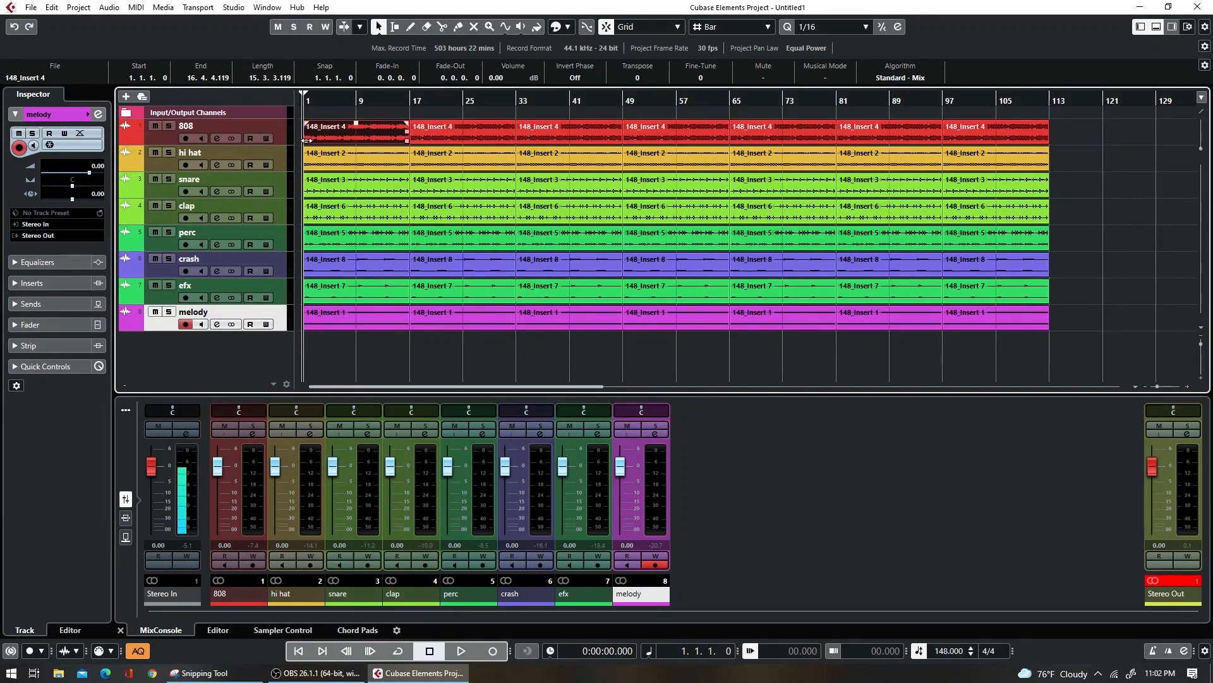
drag(307, 139, 358, 143)
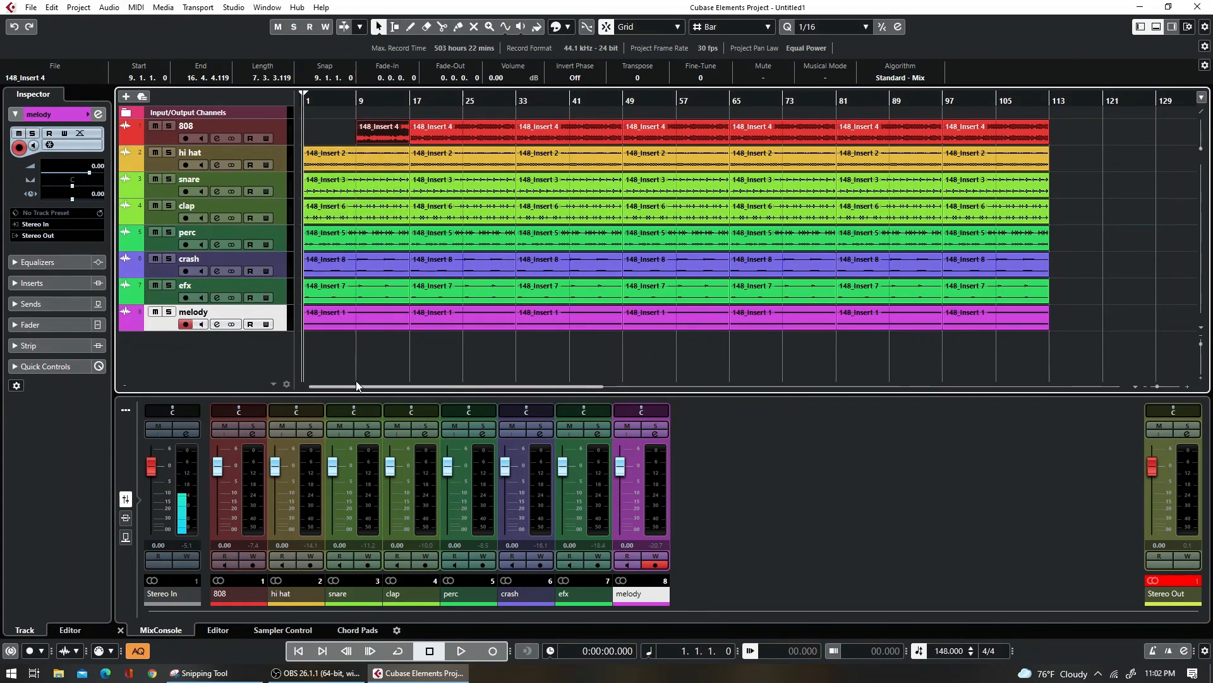
key(space)
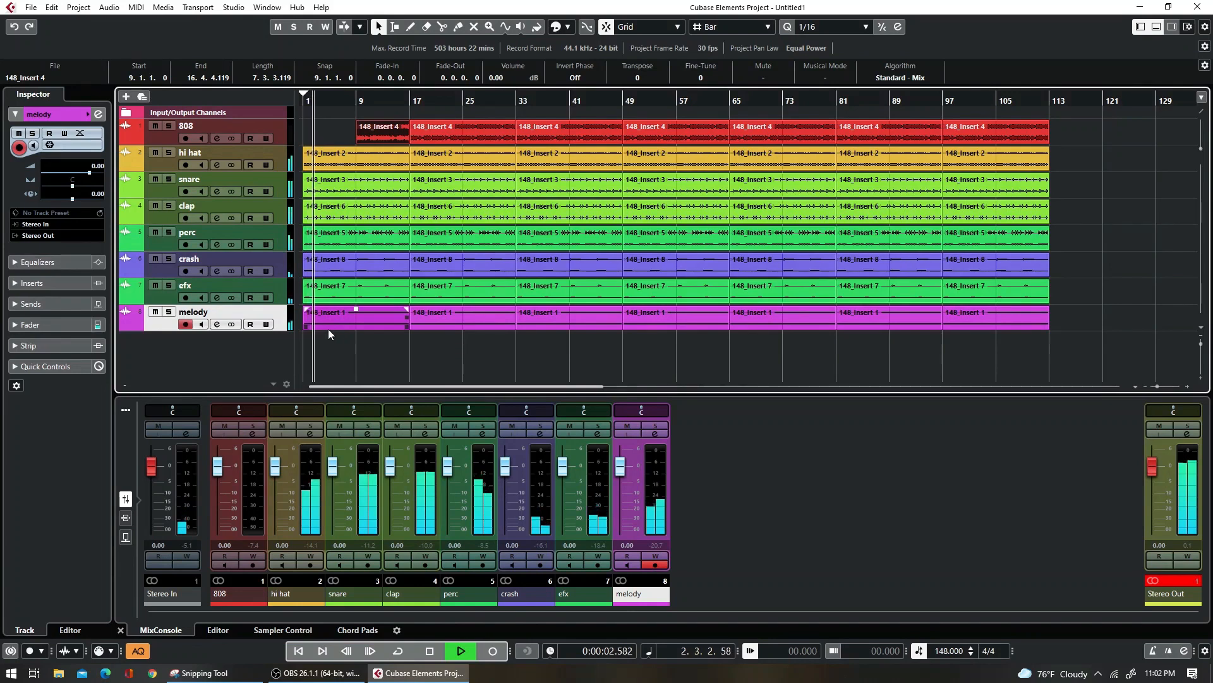
- Try trimming the start of the first snare clip to bar 9, replay the intro, and undo the trim
click(326, 182)
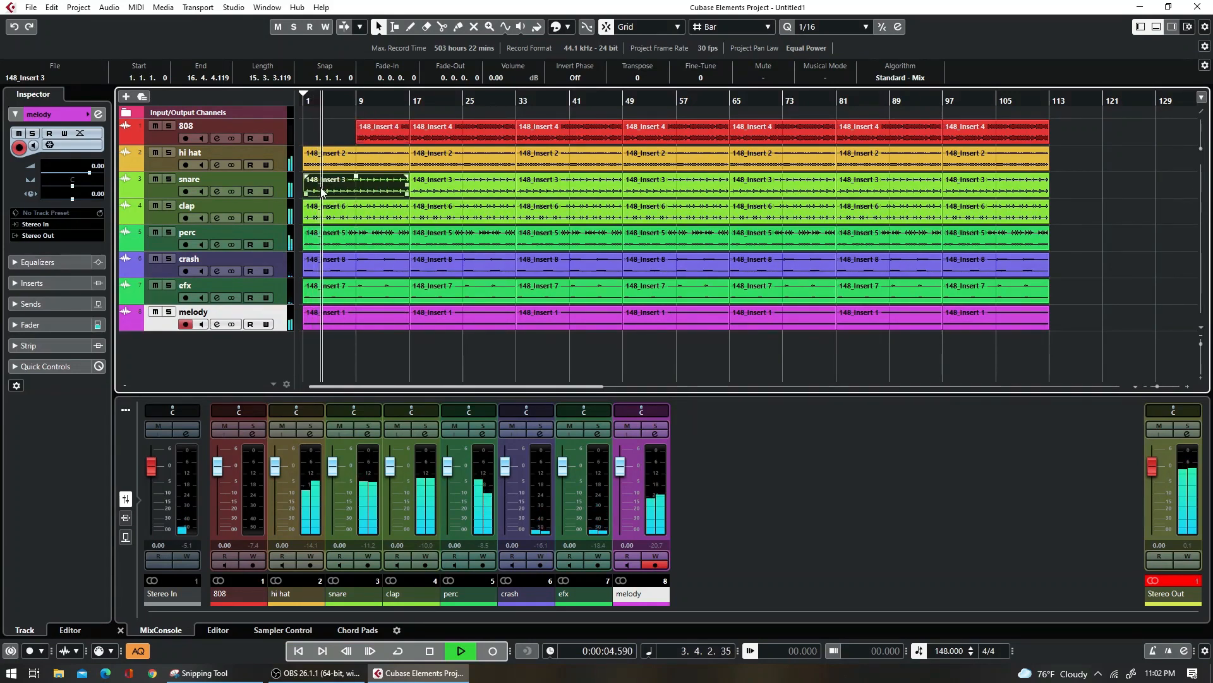
drag(308, 194, 357, 193)
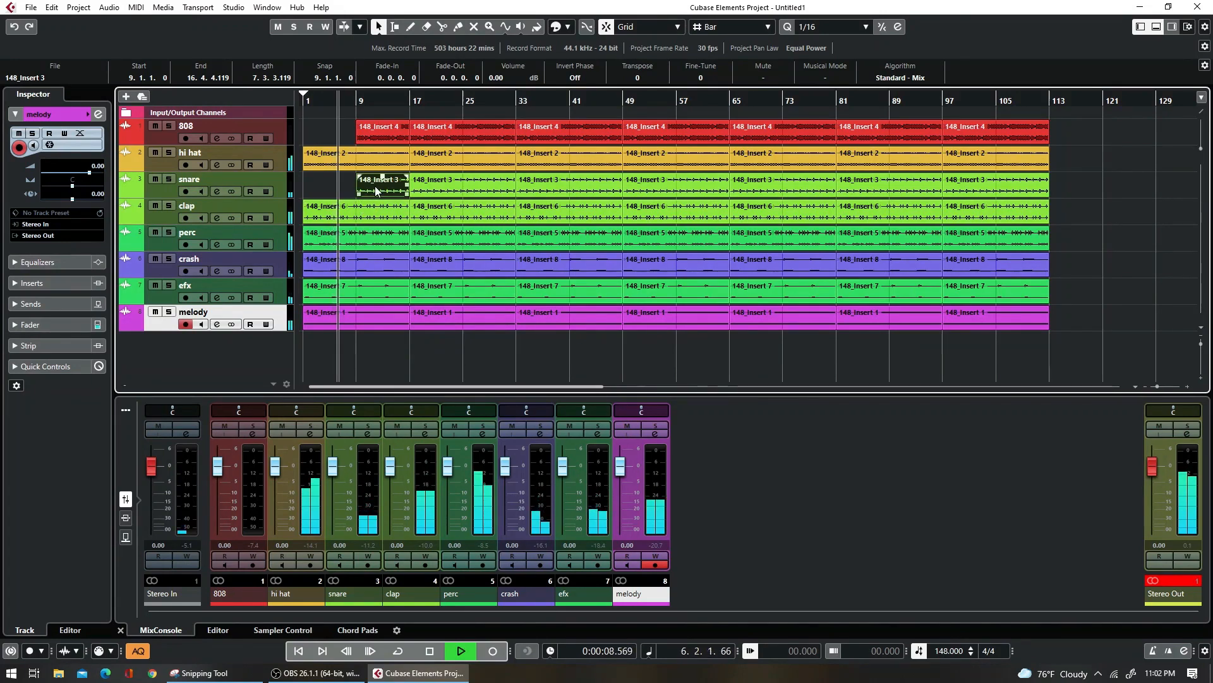
key(space)
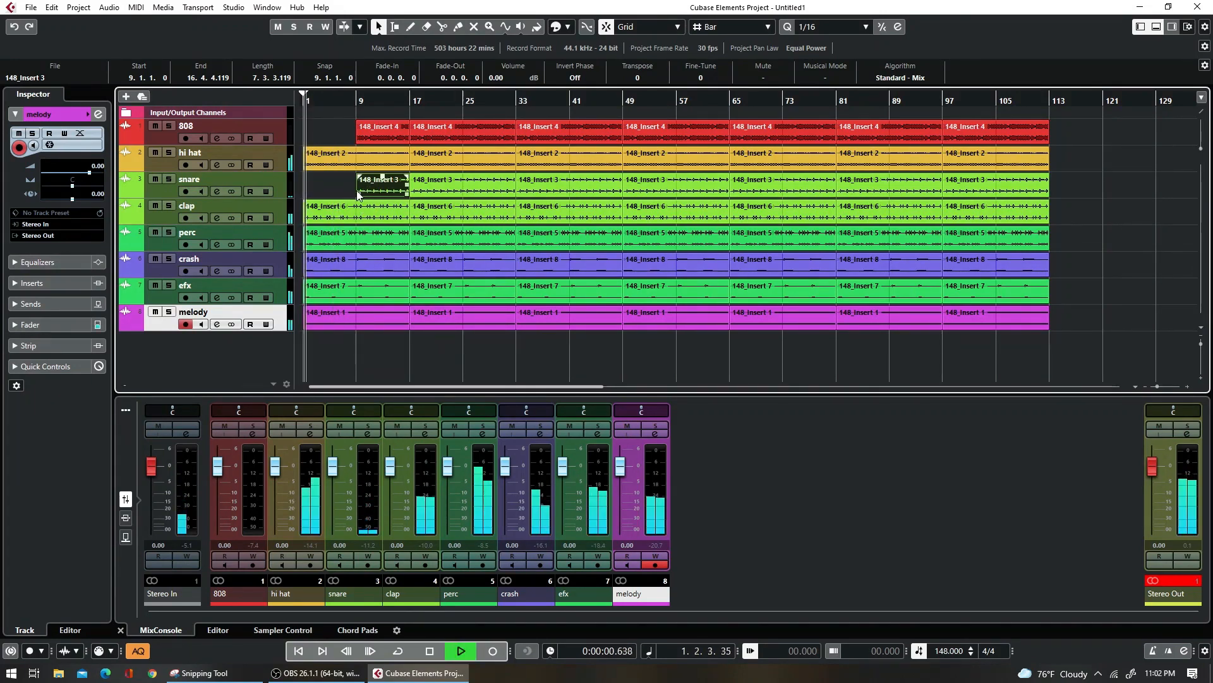
key(ctrl+z)
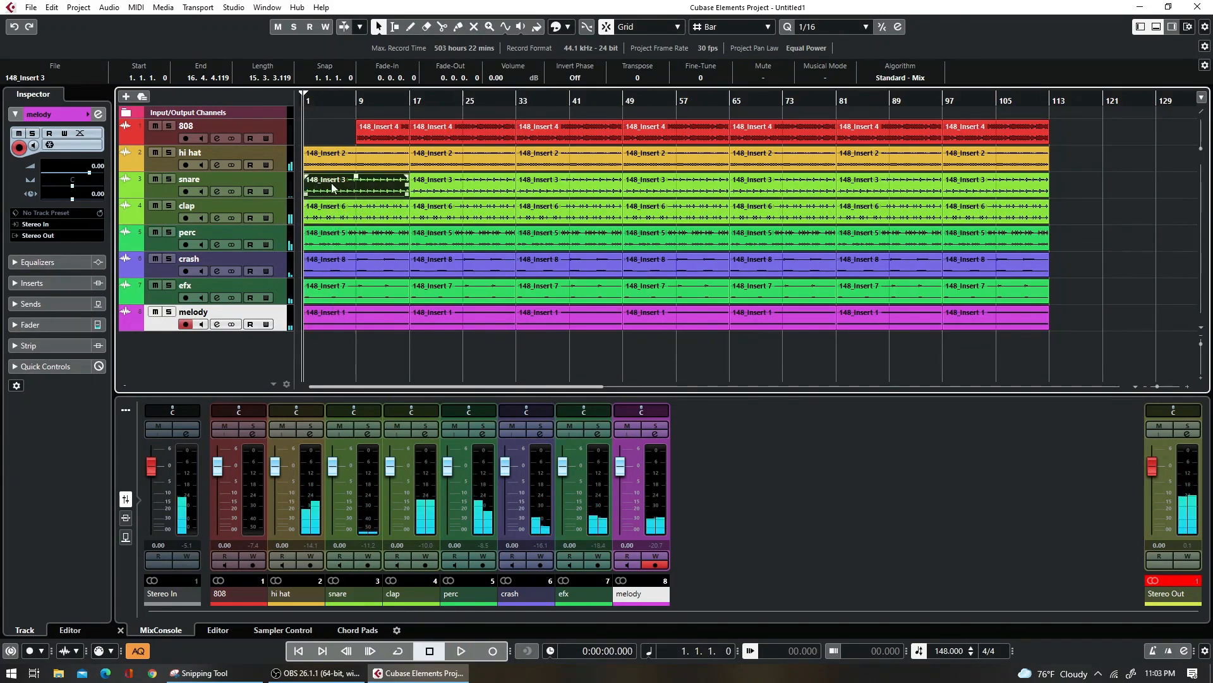
- Trim the start of the first hi hat clip to bar 9 and play the intro
click(326, 167)
drag(312, 166, 361, 166)
key(space)
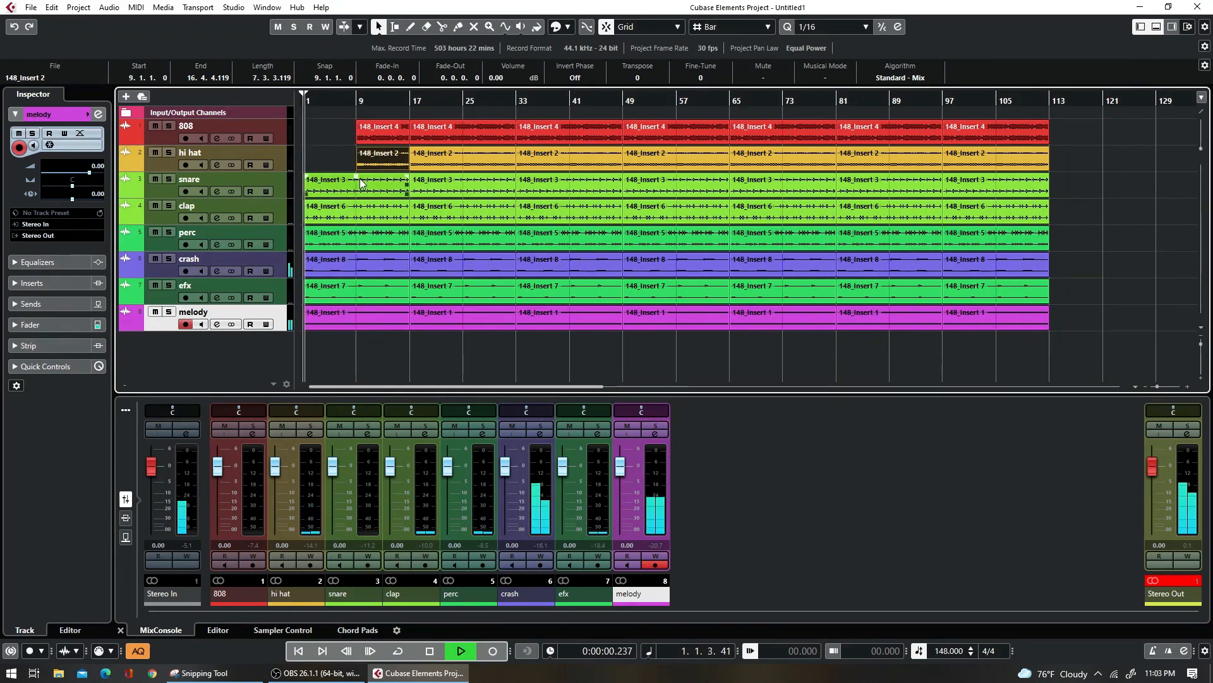
- Delete the first snare clip so the snare enters at bar 17
click(325, 323)
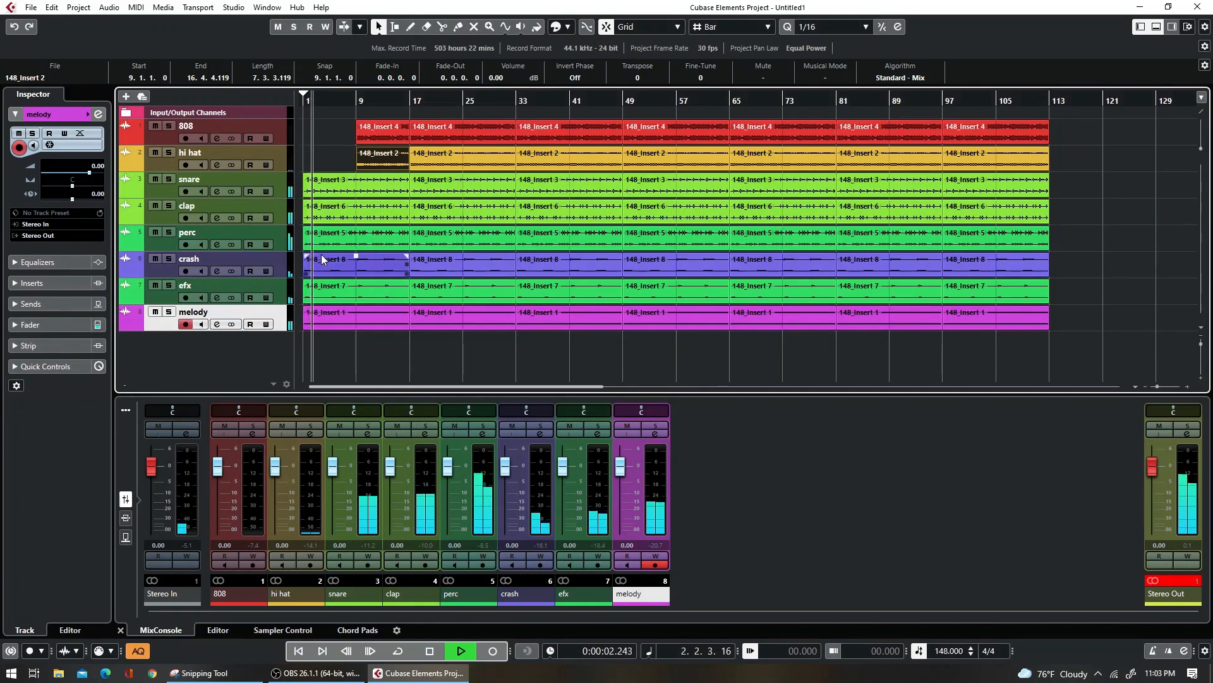
click(323, 190)
click(323, 191)
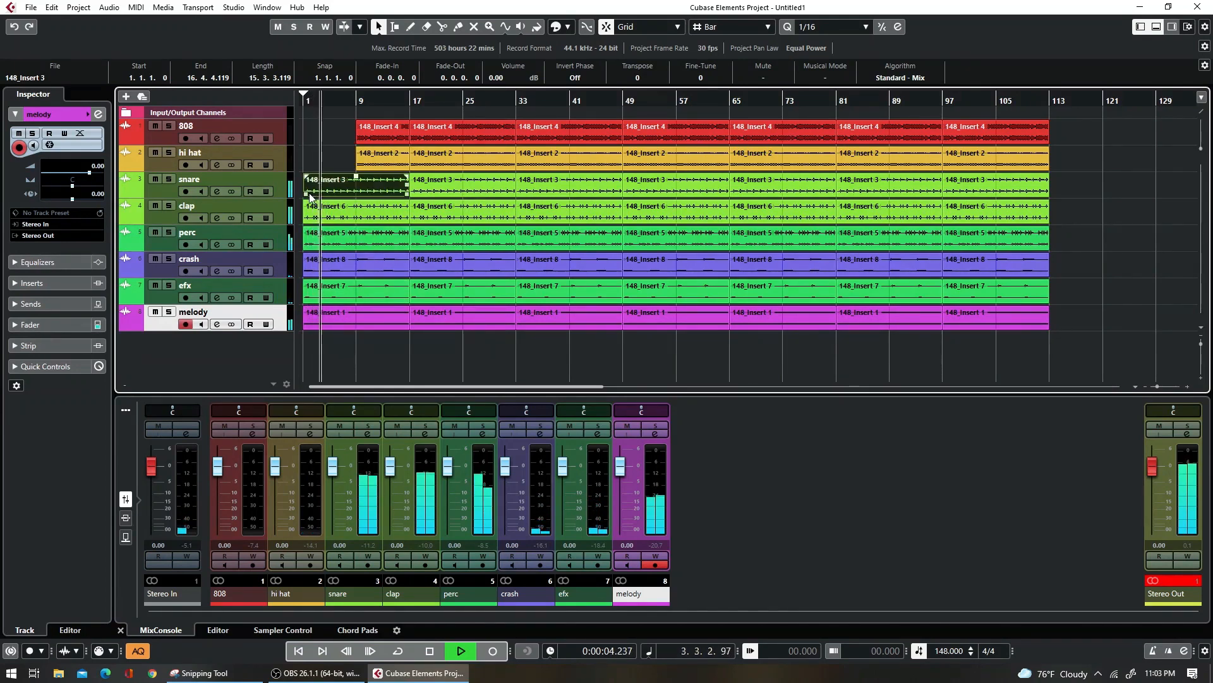
key(Delete)
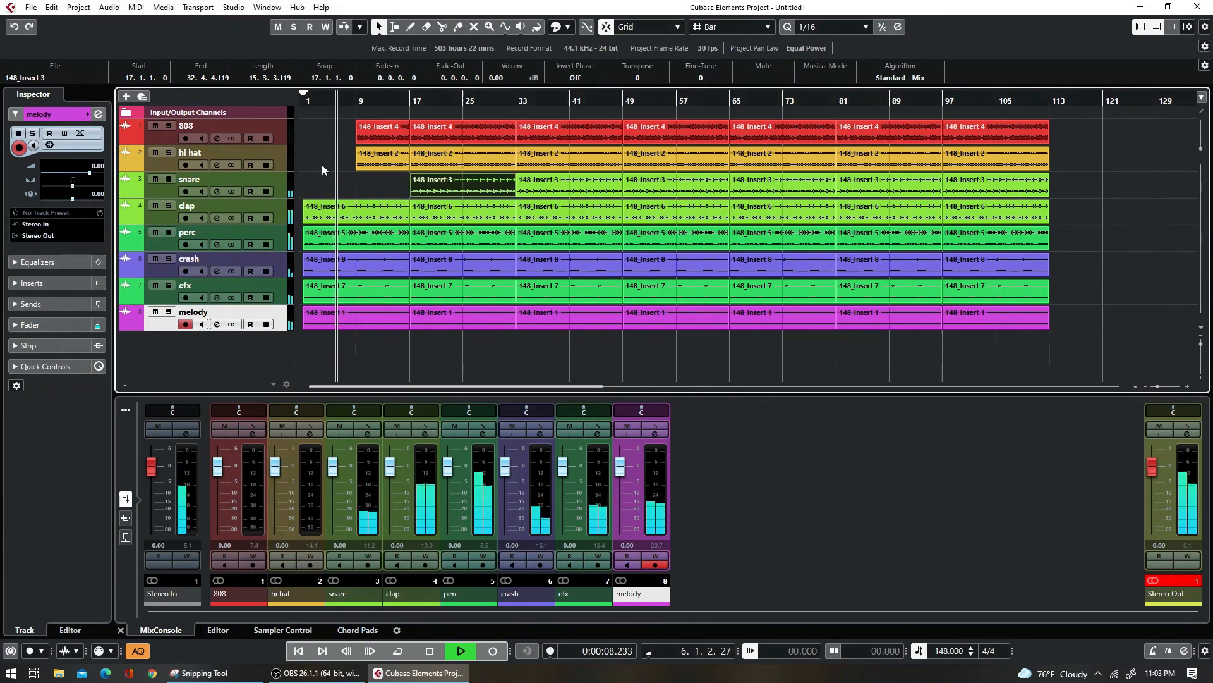
click(322, 165)
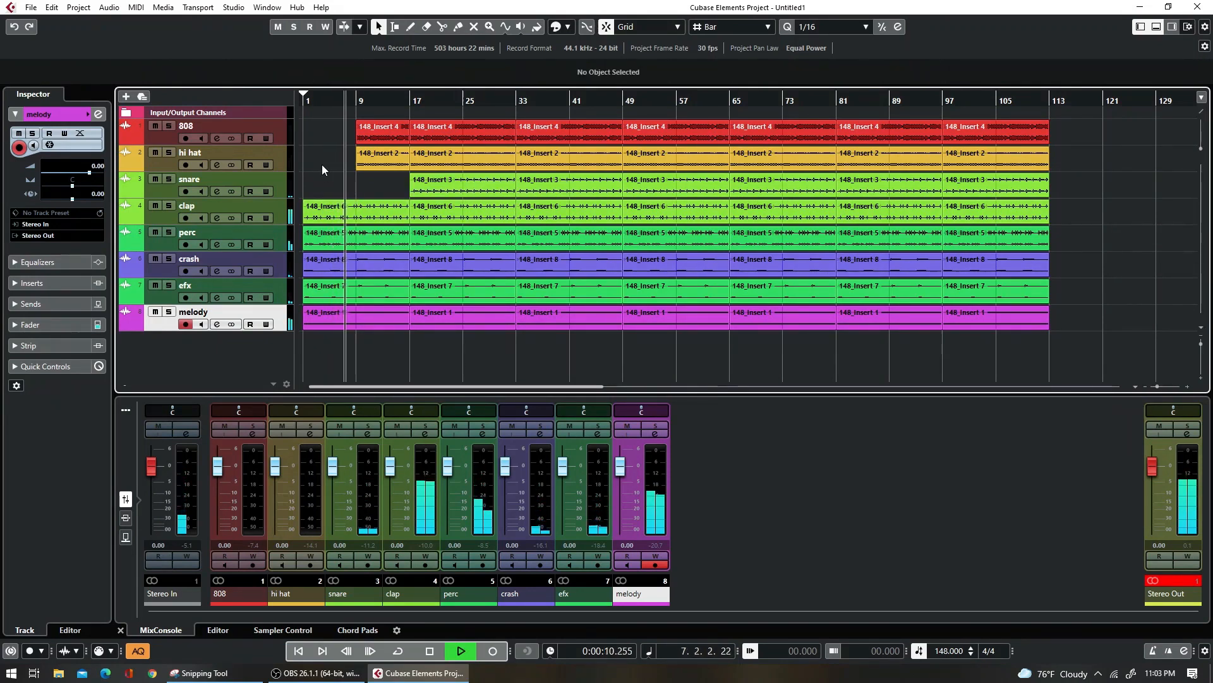
- Trim the start of the first crash clip to bar 9, listen to the arrangement, and stop playback
click(325, 268)
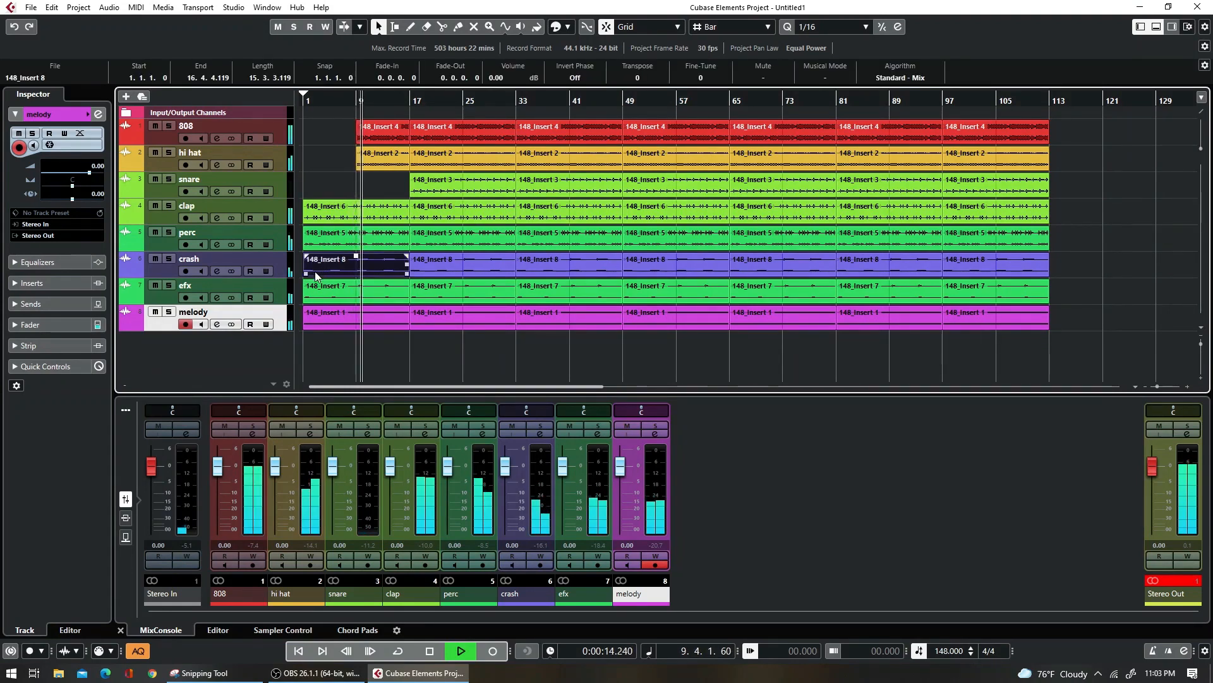
drag(305, 271, 358, 271)
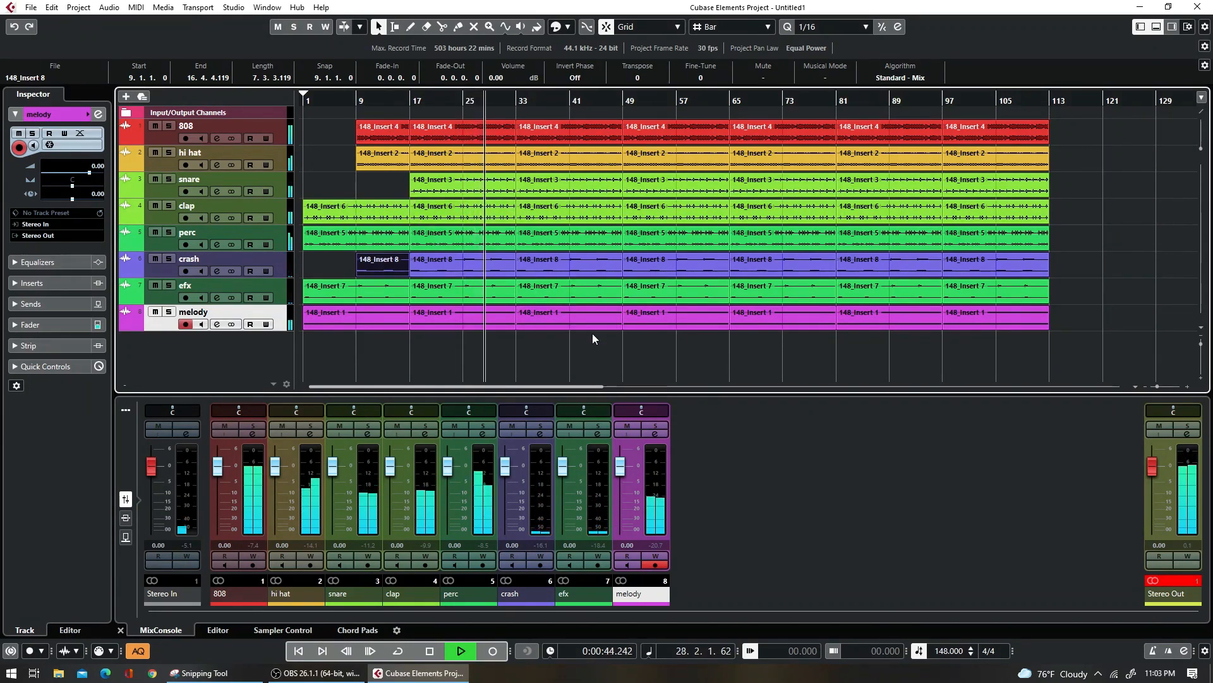
key(space)
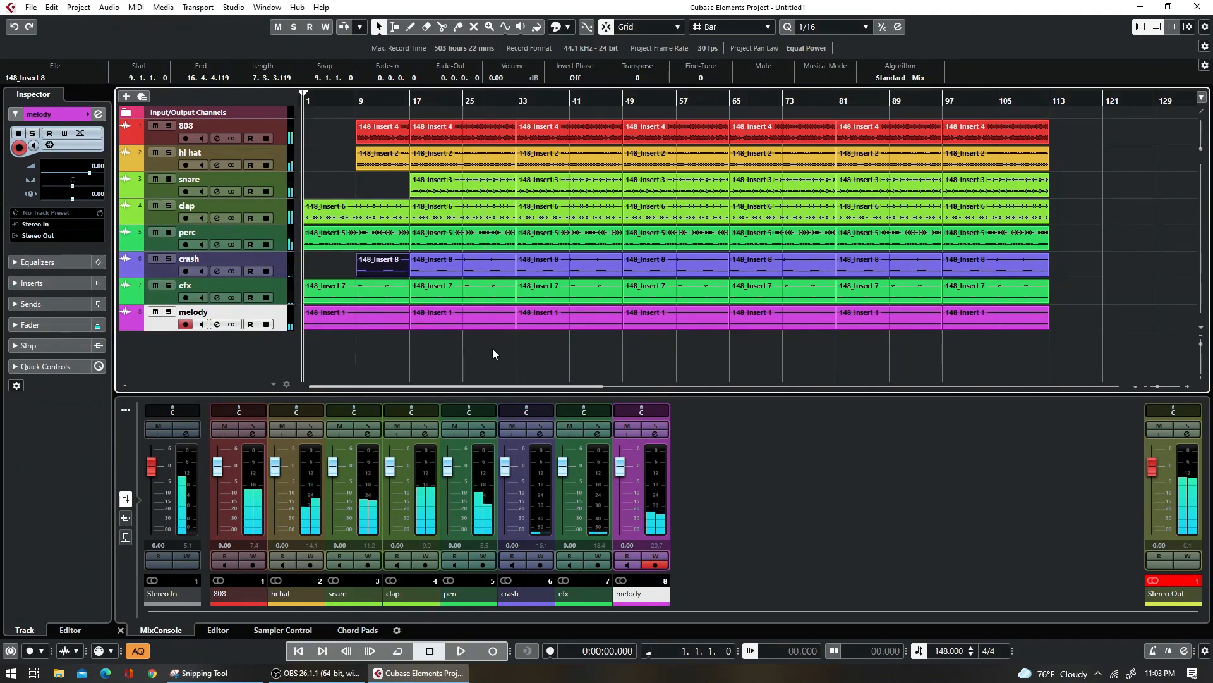
- Shorten the bar 17 clips on all tracks to end at bar 25 and move all following clips up to start there
drag(498, 354, 474, 120)
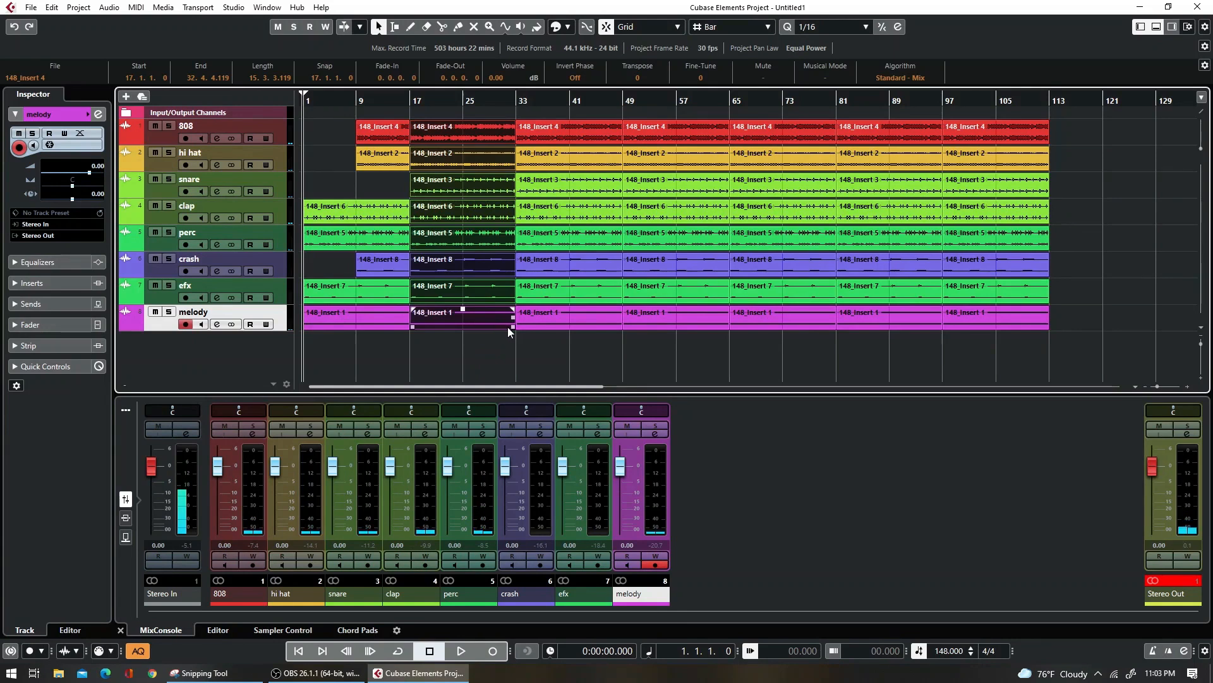
drag(512, 328, 463, 326)
drag(494, 126, 1073, 314)
drag(528, 128, 474, 137)
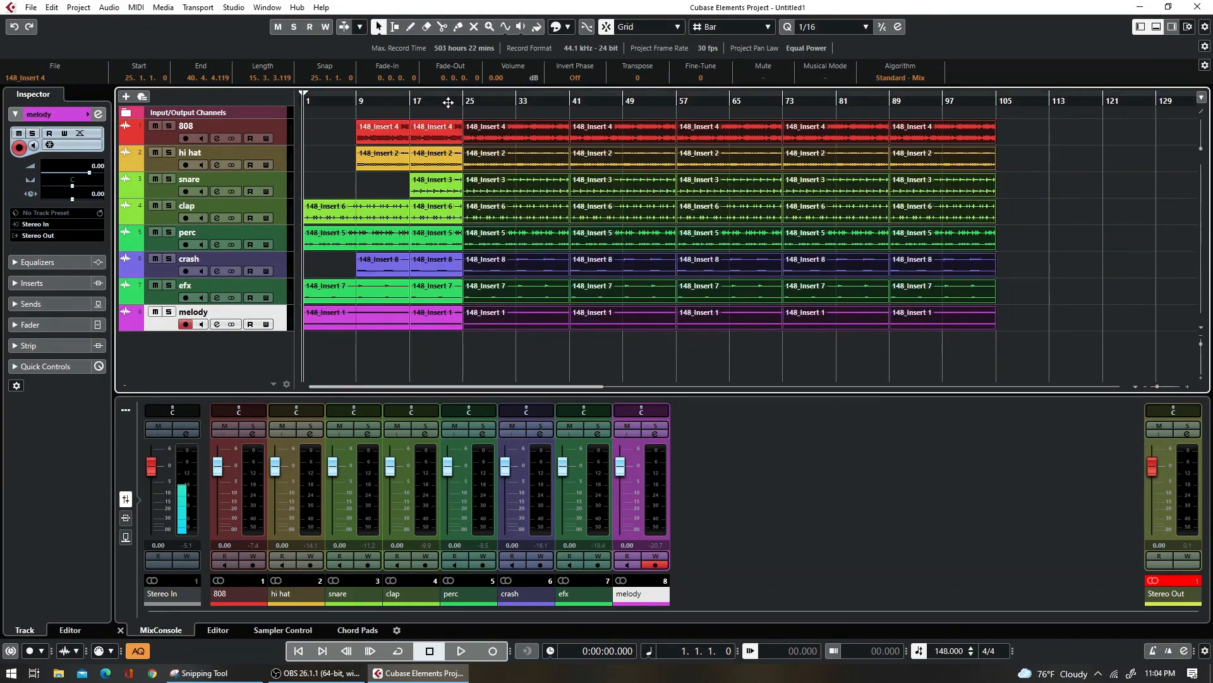
- Shorten the crash clip at bar 25 to four bars, ending at bar 29, and play from bar 23
click(519, 267)
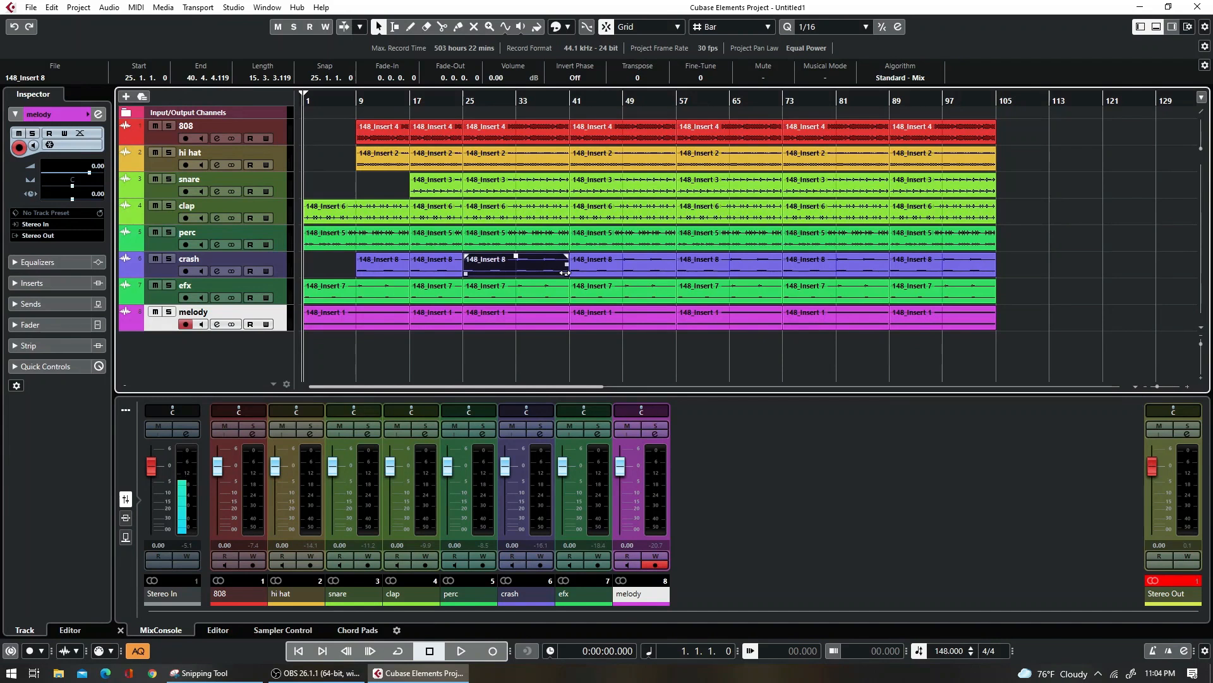
drag(566, 273, 481, 278)
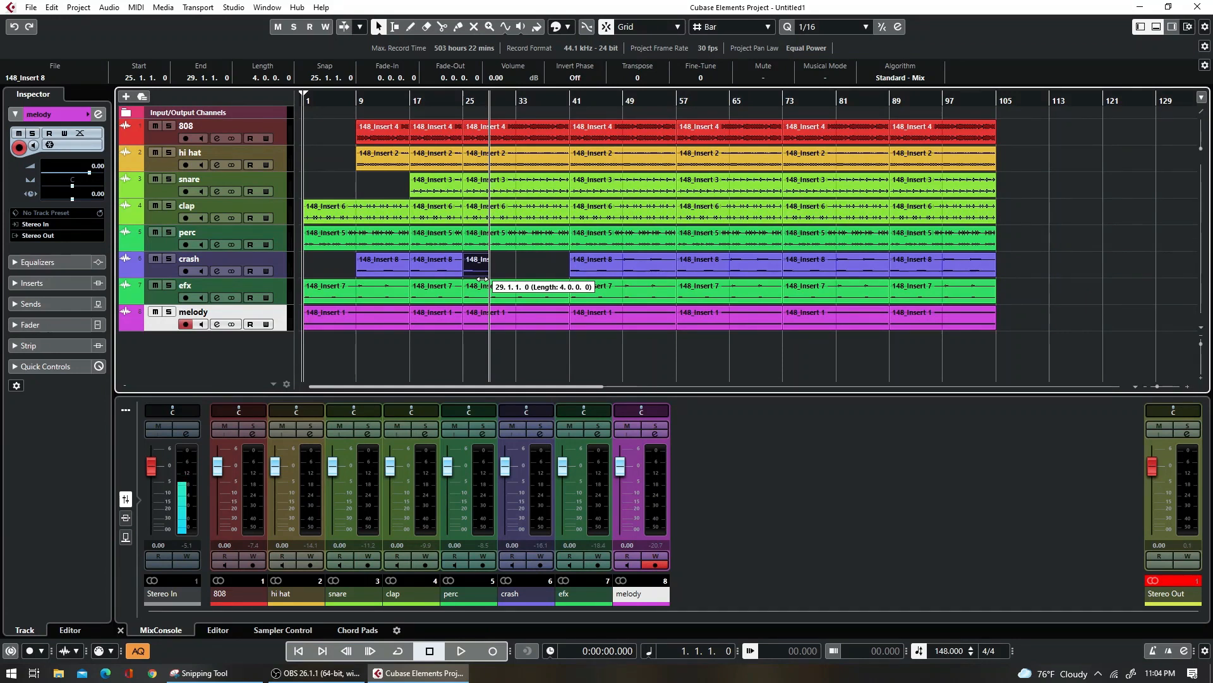
drag(482, 279, 482, 279)
click(449, 101)
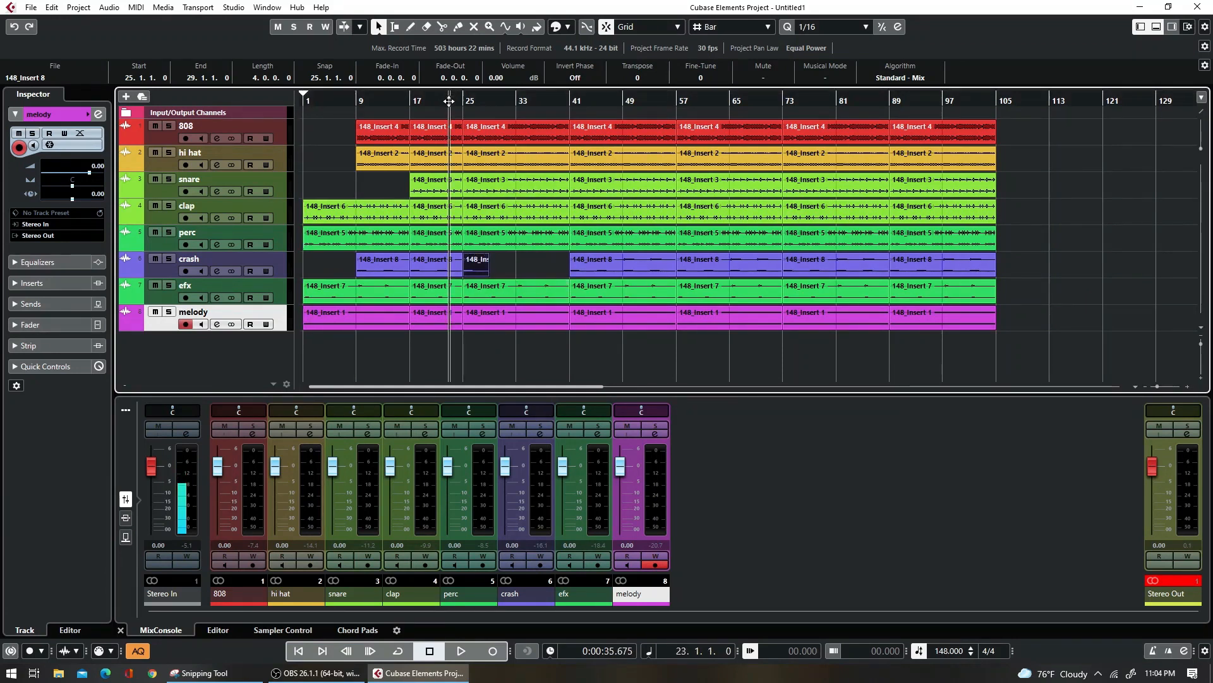
key(space)
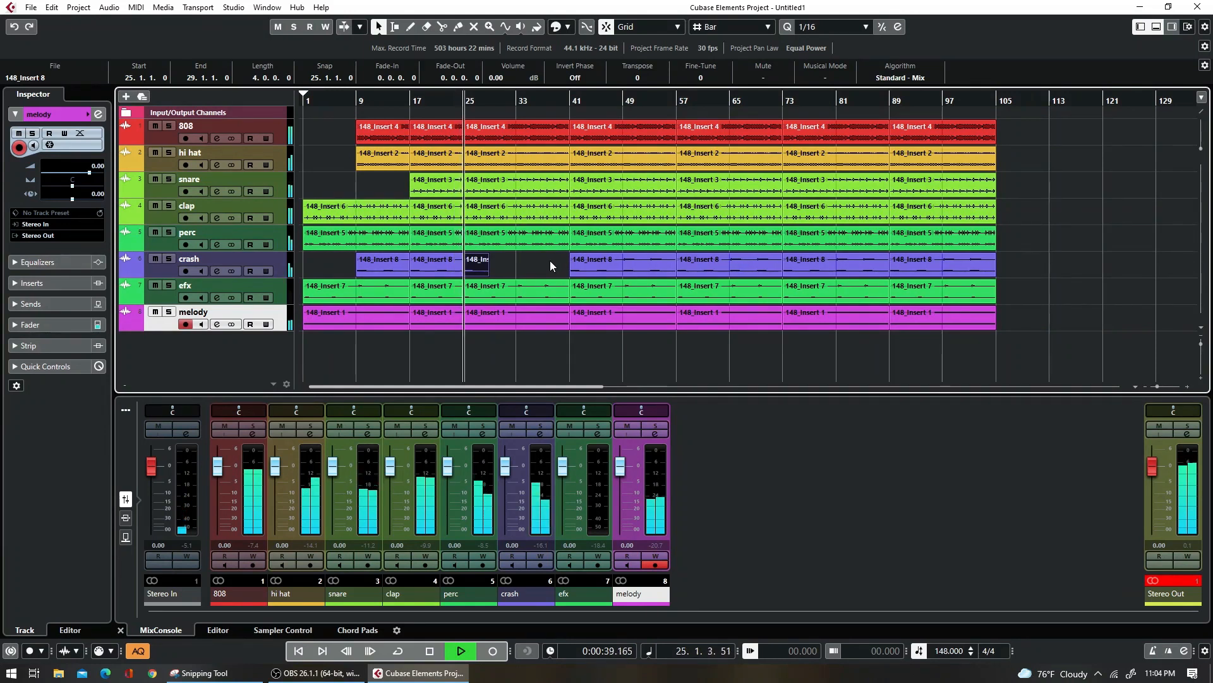
- Stop playback and delete the snare clip spanning bars 25 to 41
key(space)
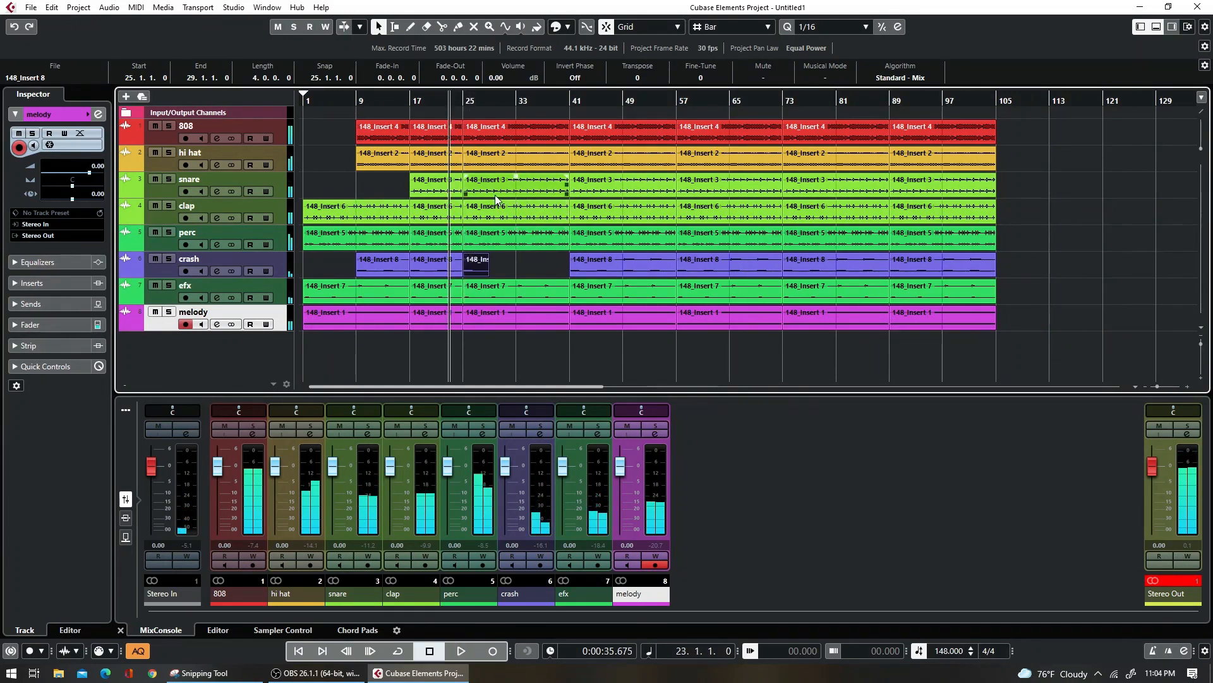
click(488, 185)
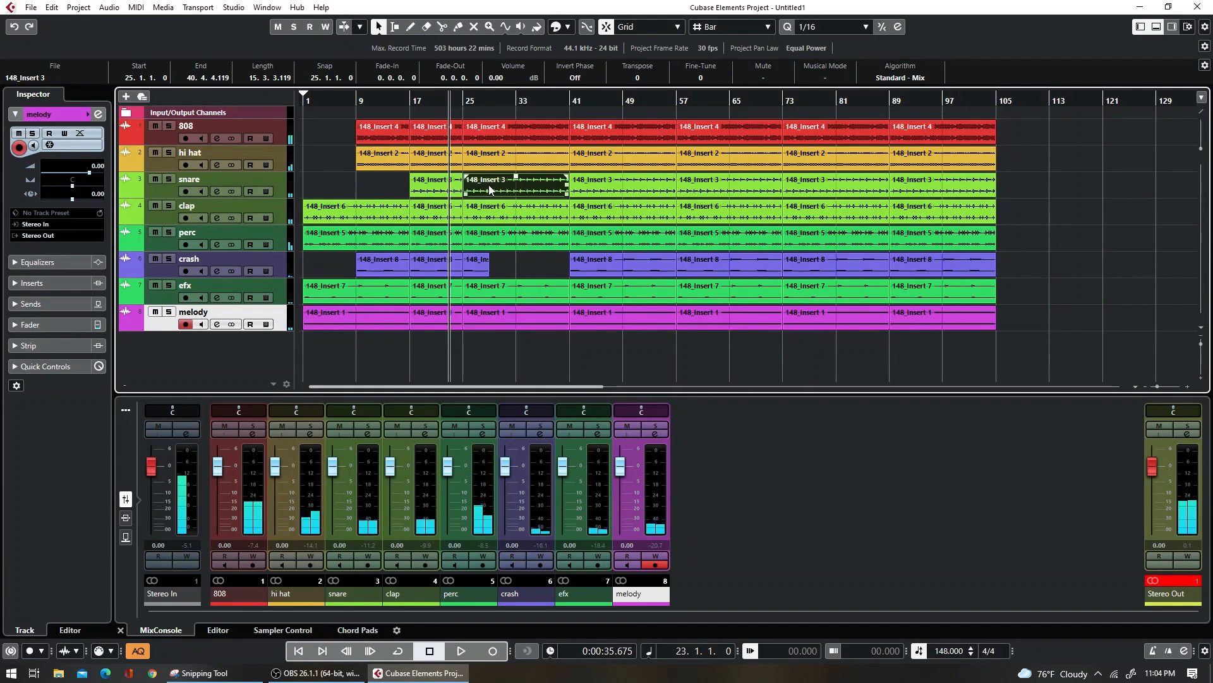
key(Delete)
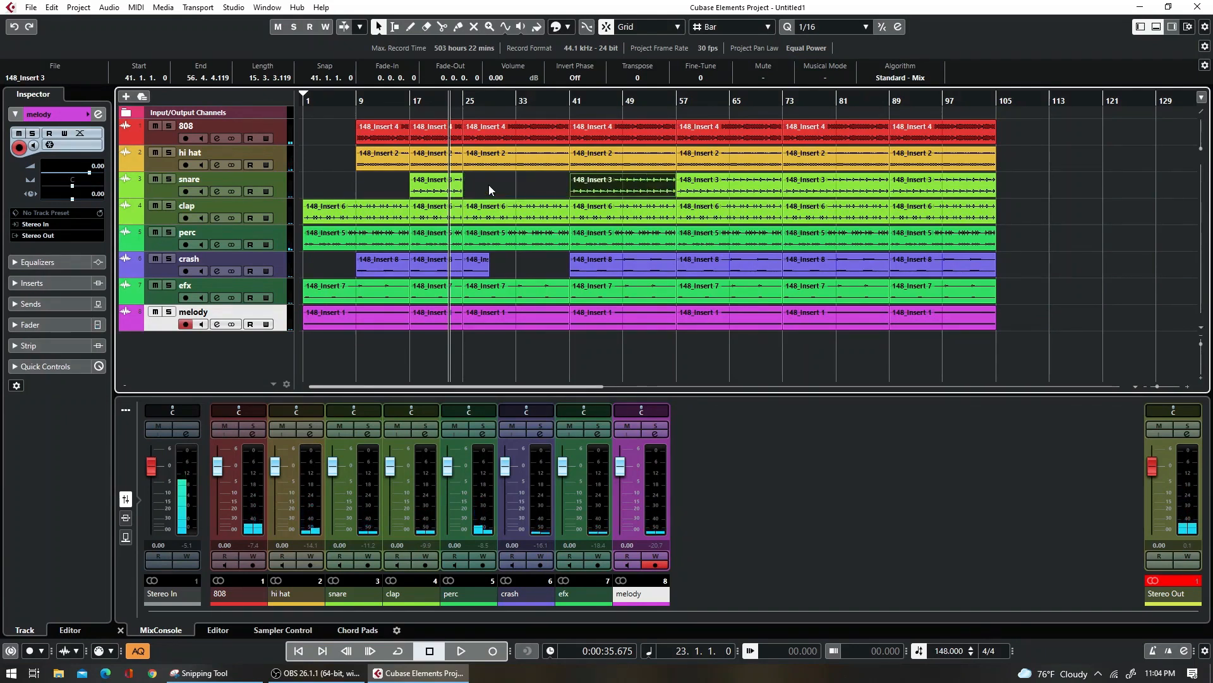
- Duplicate the melody track and delete the duplicate's clips before bar 25
right_click(276, 312)
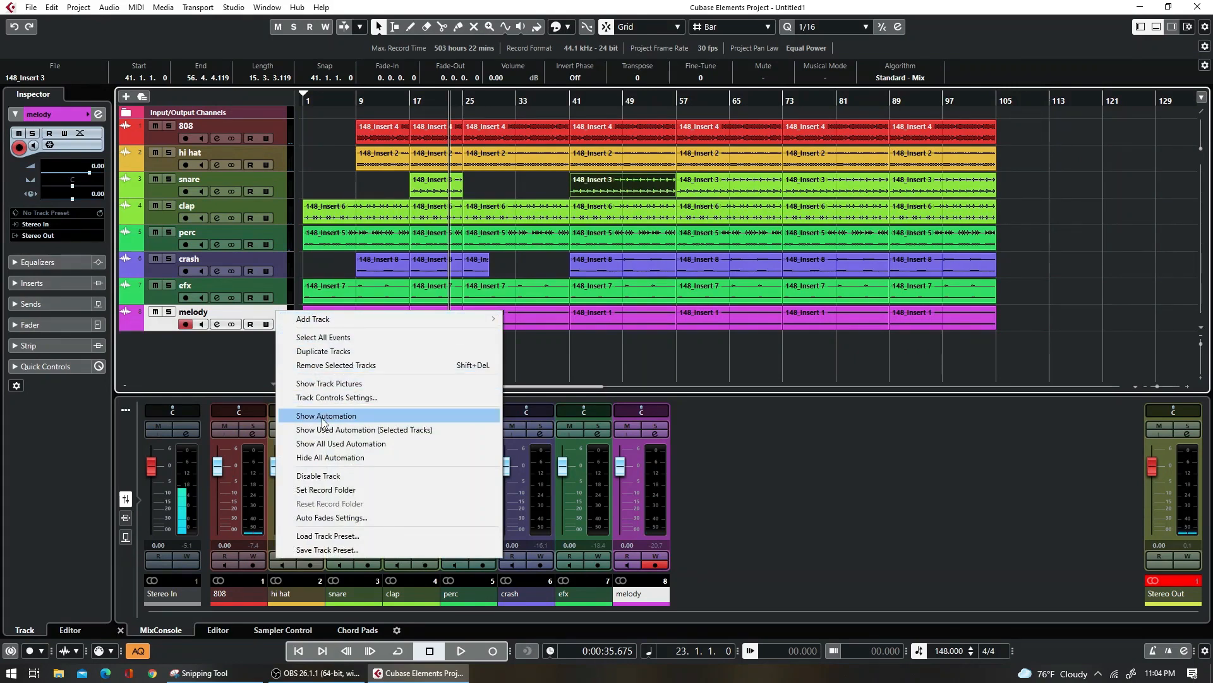
click(336, 352)
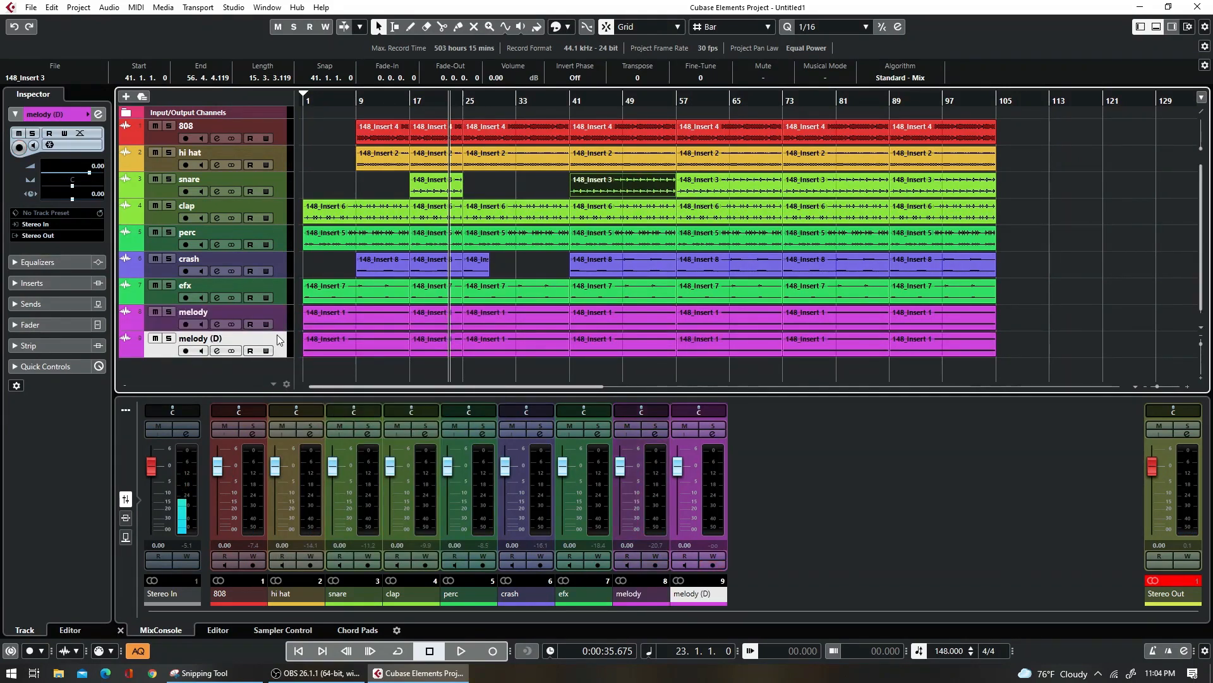
click(338, 341)
key(Delete)
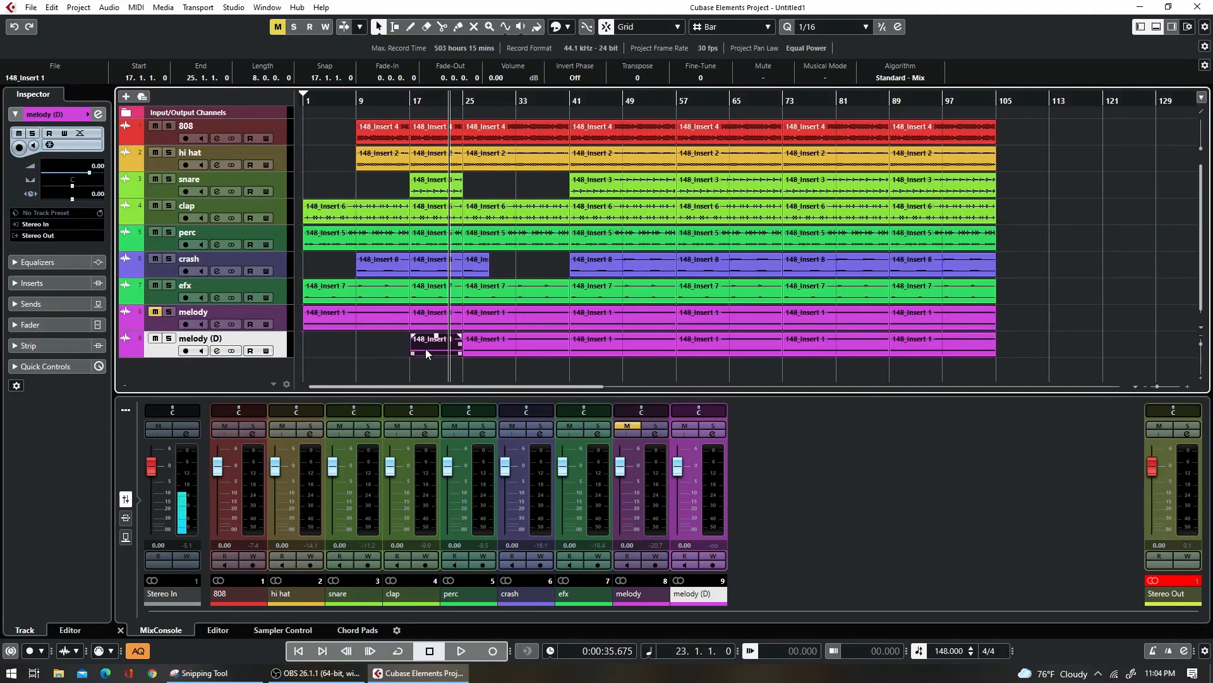
key(Delete)
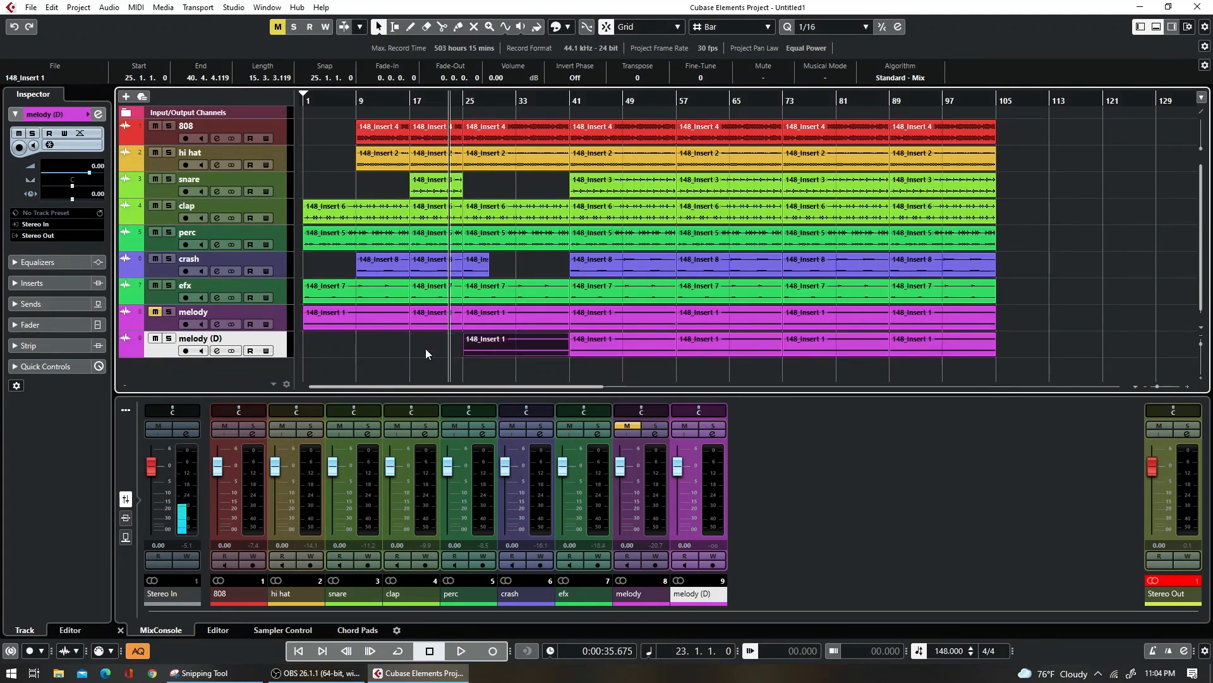
- Delete the original melody track's clip at bar 25 and select the duplicate track's clip there
click(533, 322)
key(Delete)
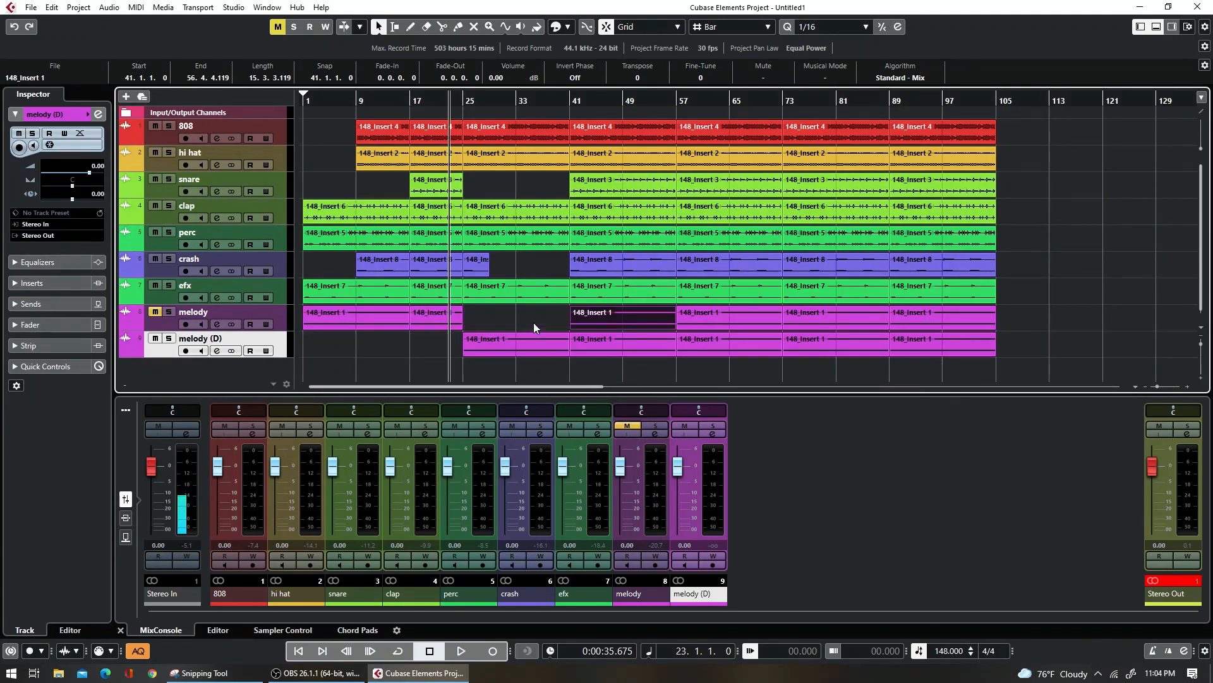
click(503, 341)
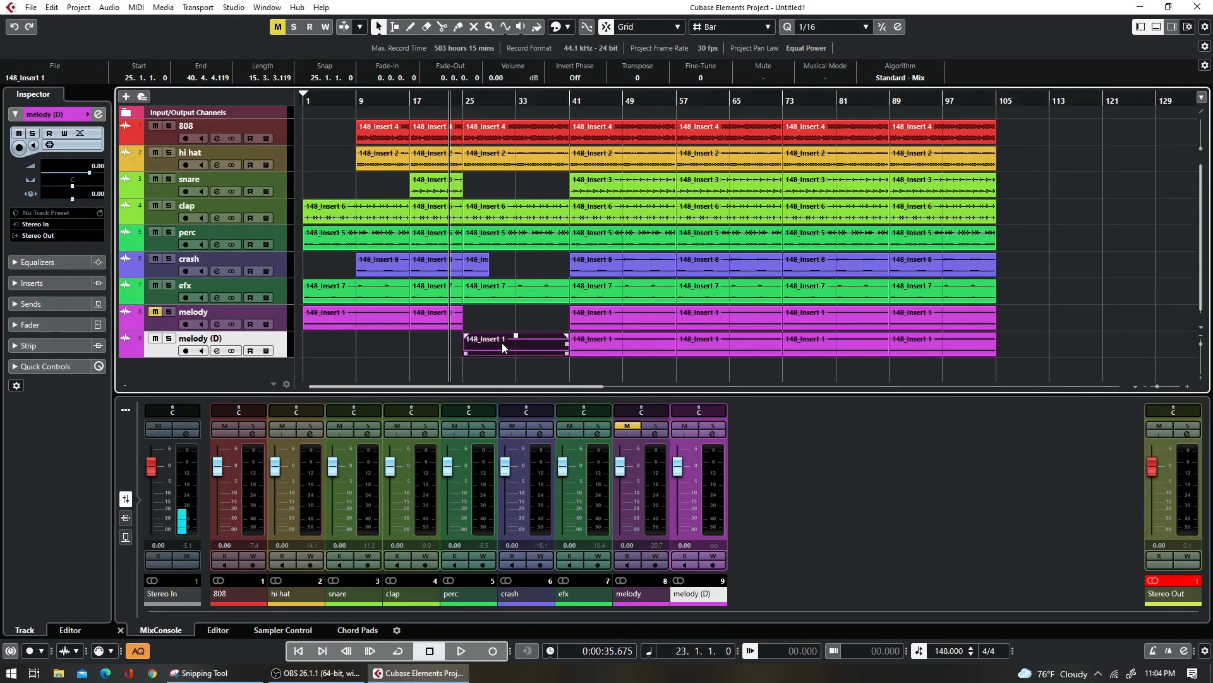
- Add the DualFilter effect to the first insert slot of the duplicated melody track and briefly test playback
click(217, 351)
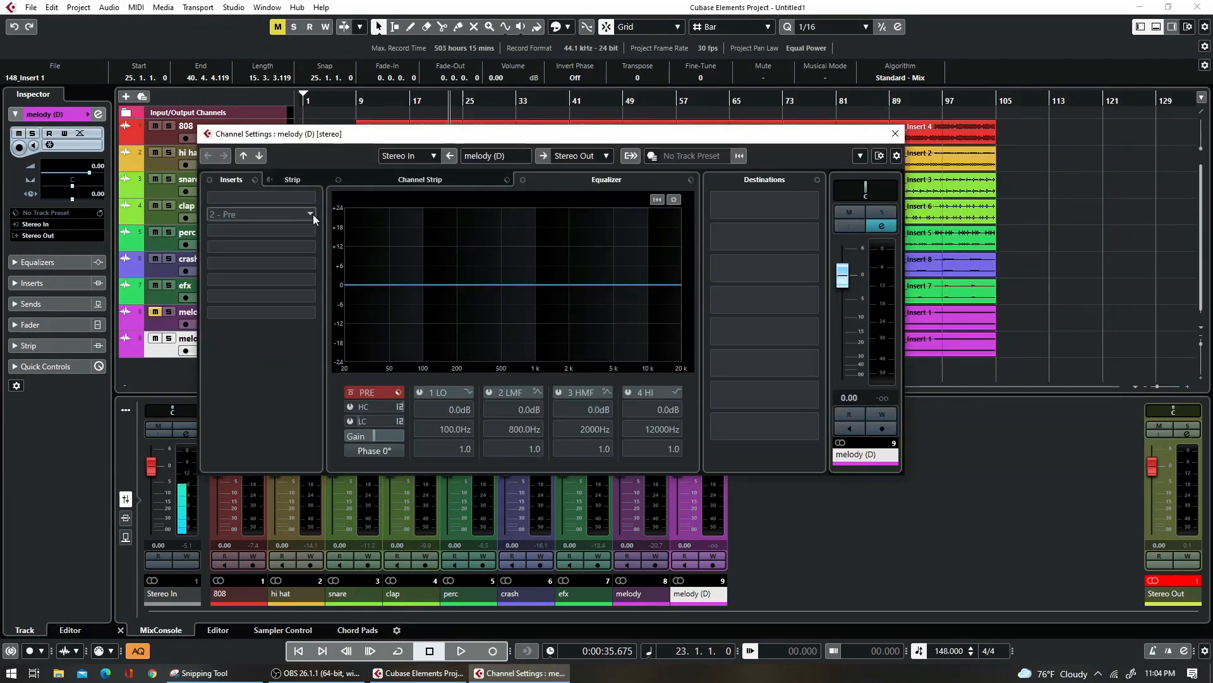
click(301, 199)
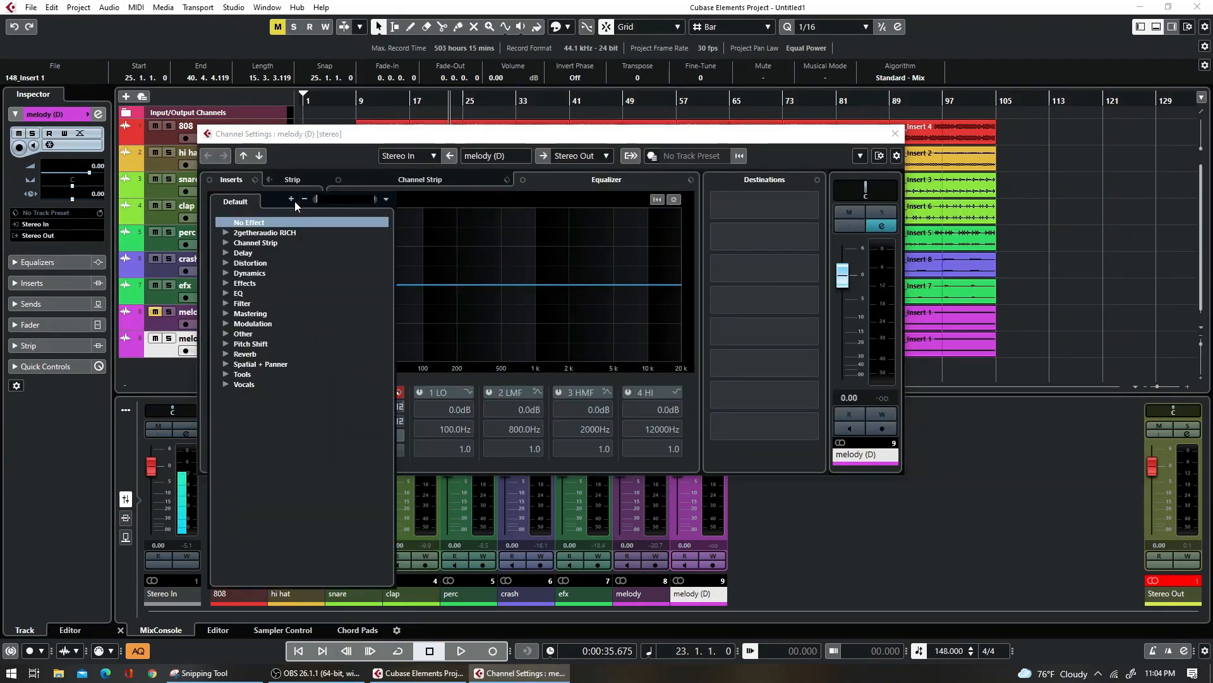
click(226, 304)
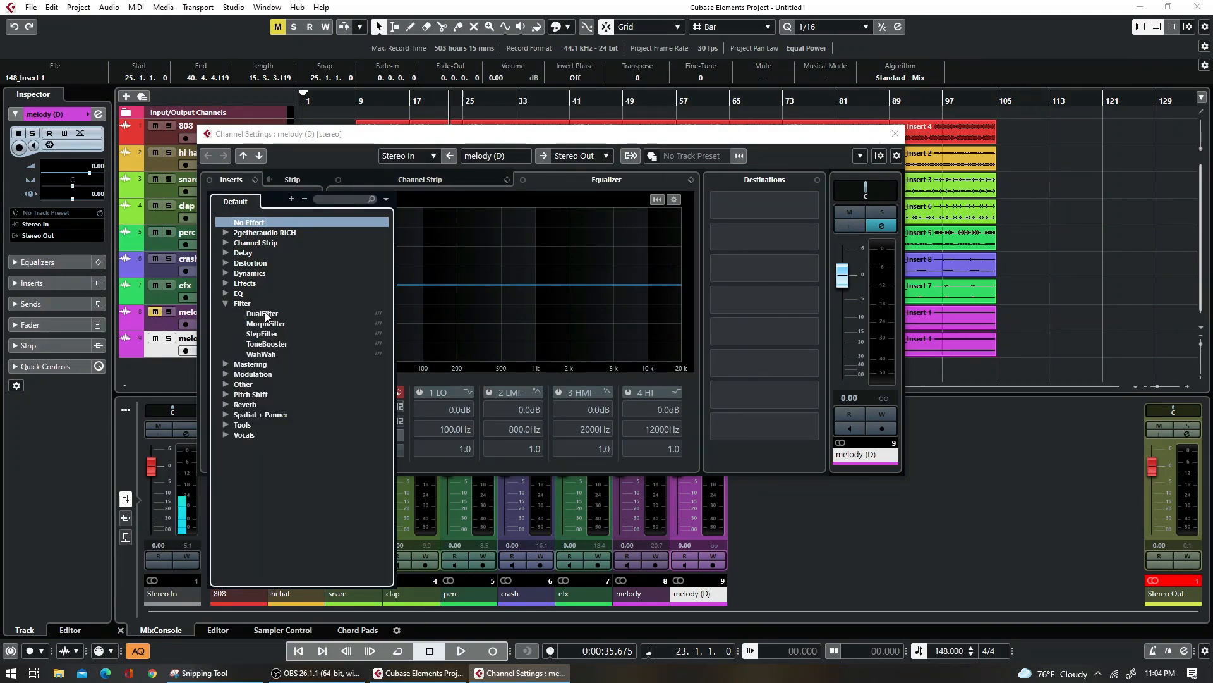
click(264, 315)
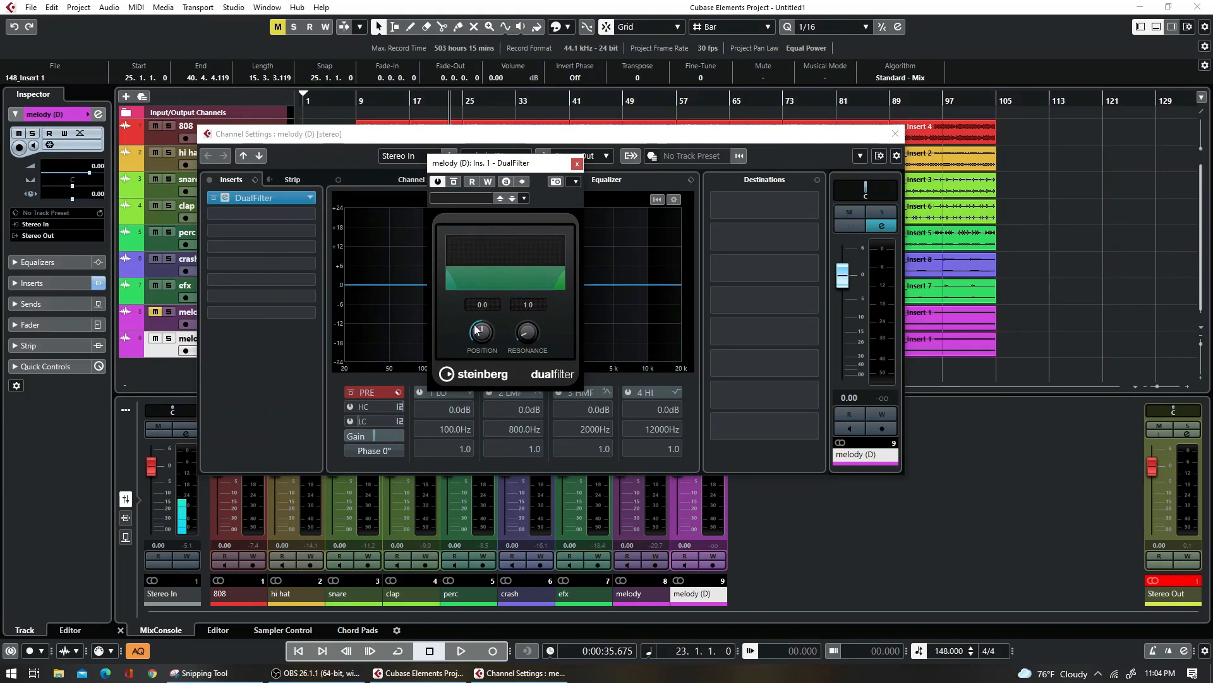
key(space)
key(space)
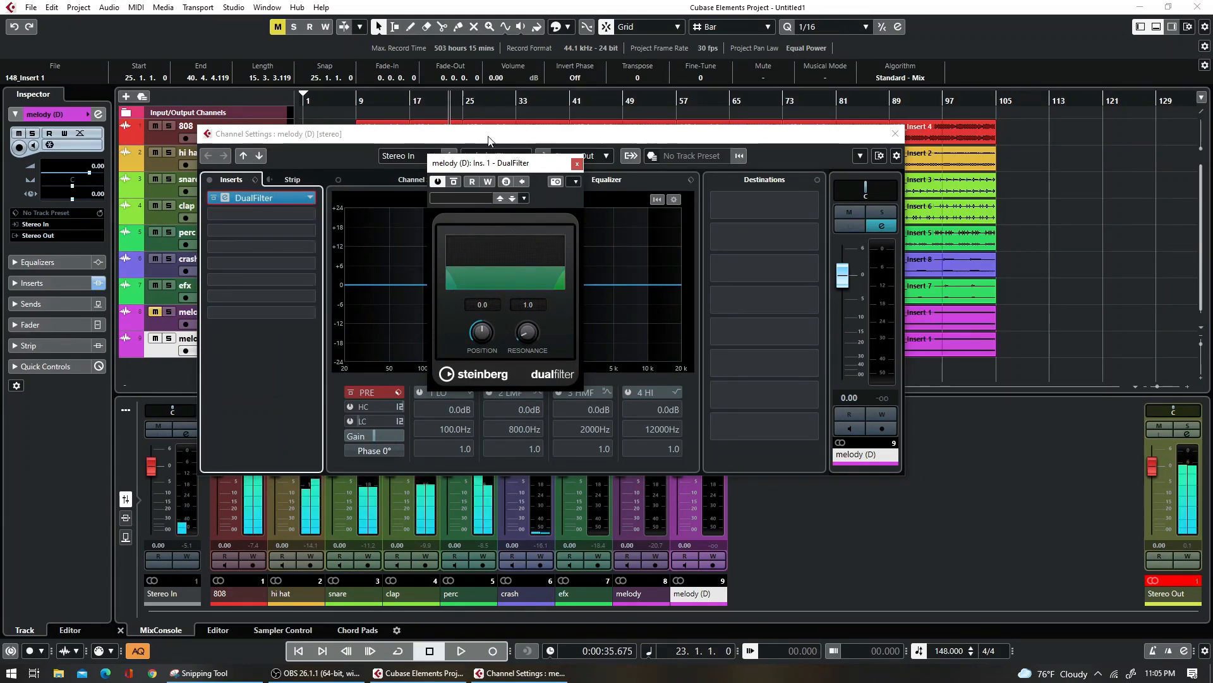
- Play from bar 25 while setting DualFilter's resonance to 9.4 and position to 16.8, then stop playback
drag(489, 139, 851, 134)
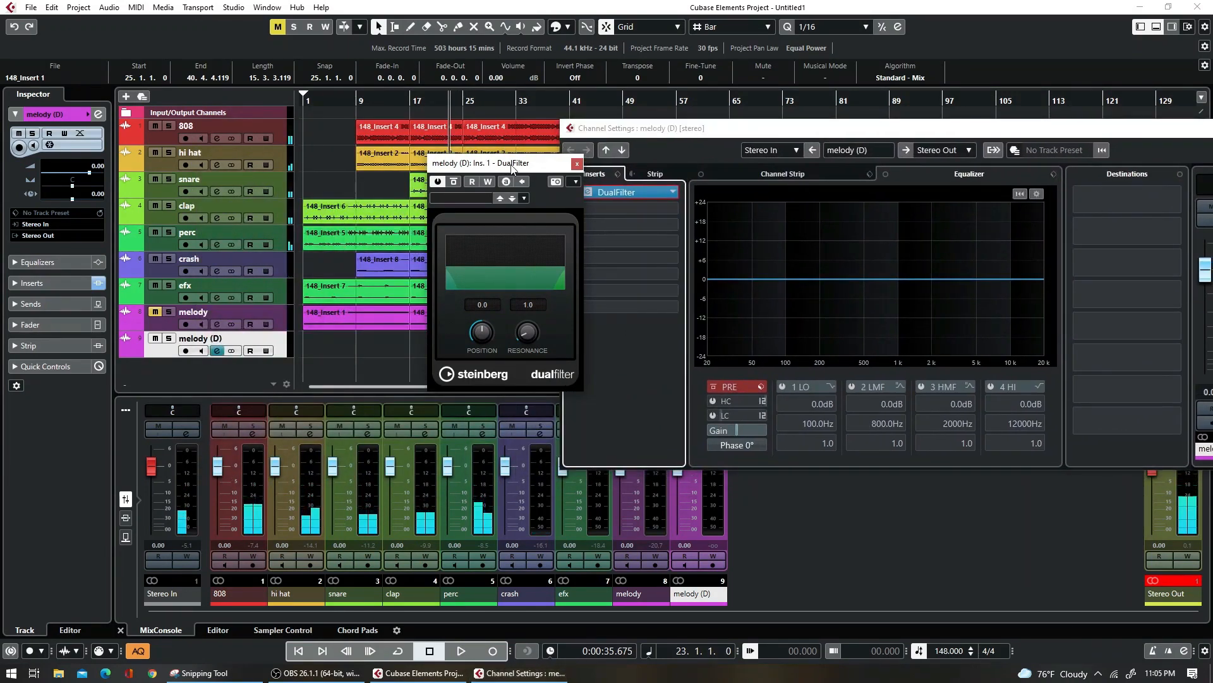
drag(512, 167, 752, 164)
click(466, 98)
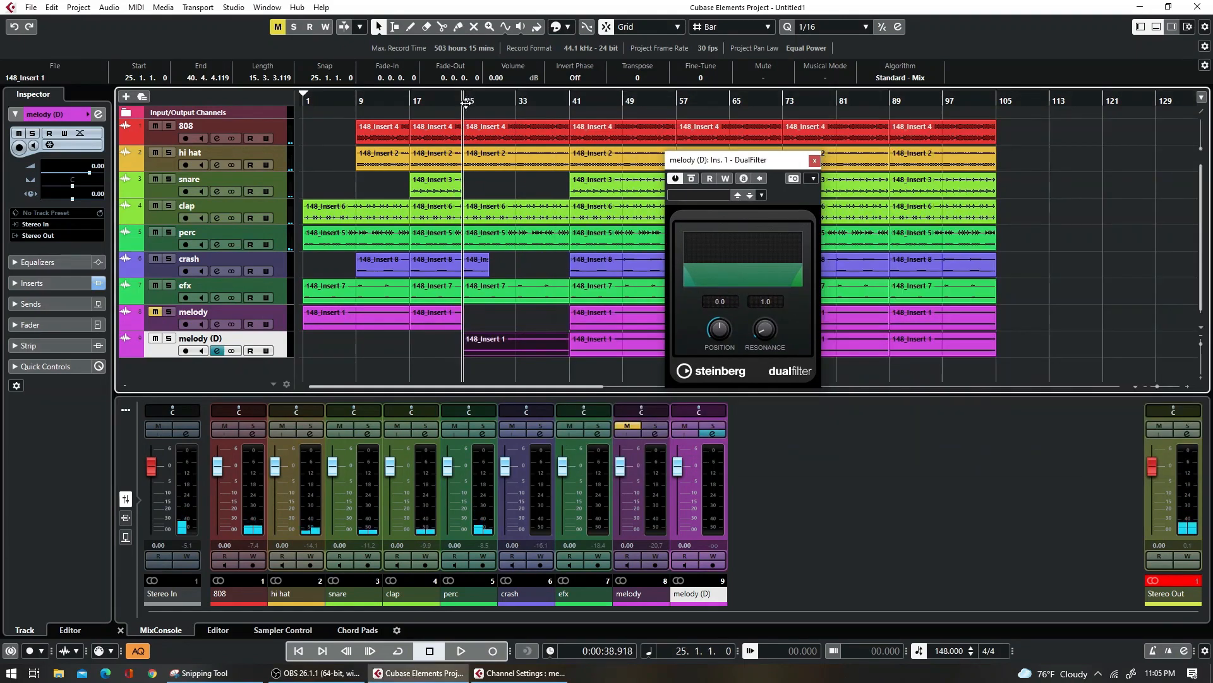
key(space)
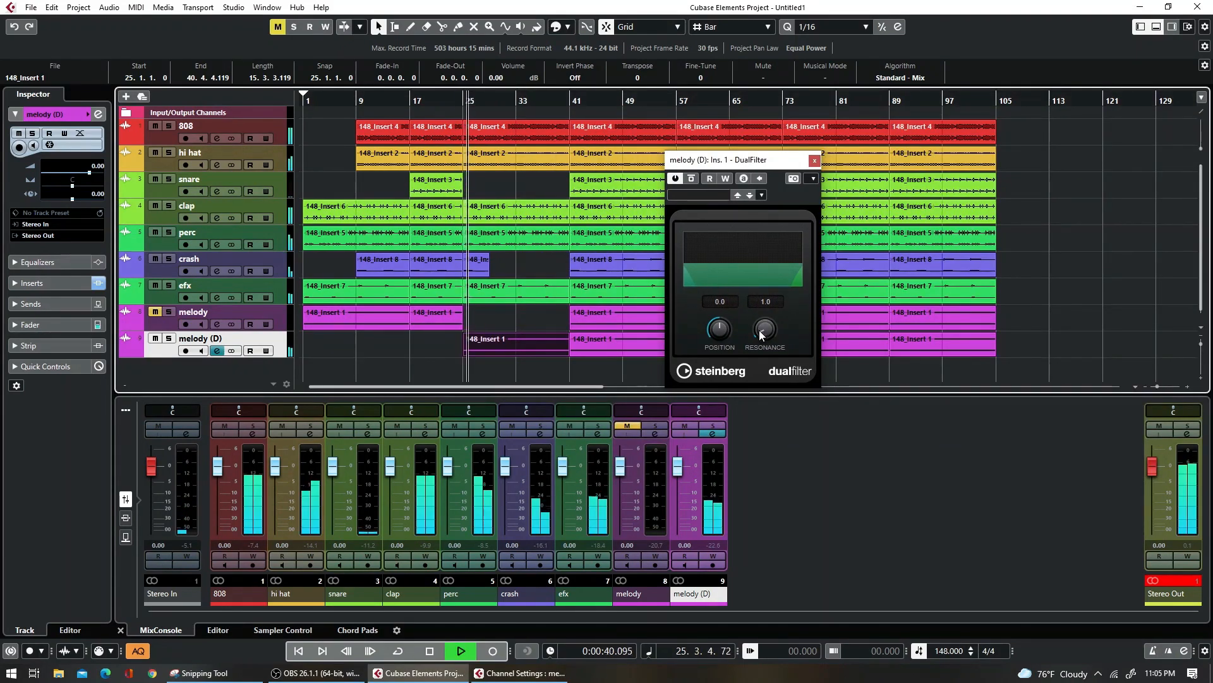
drag(760, 330, 745, 268)
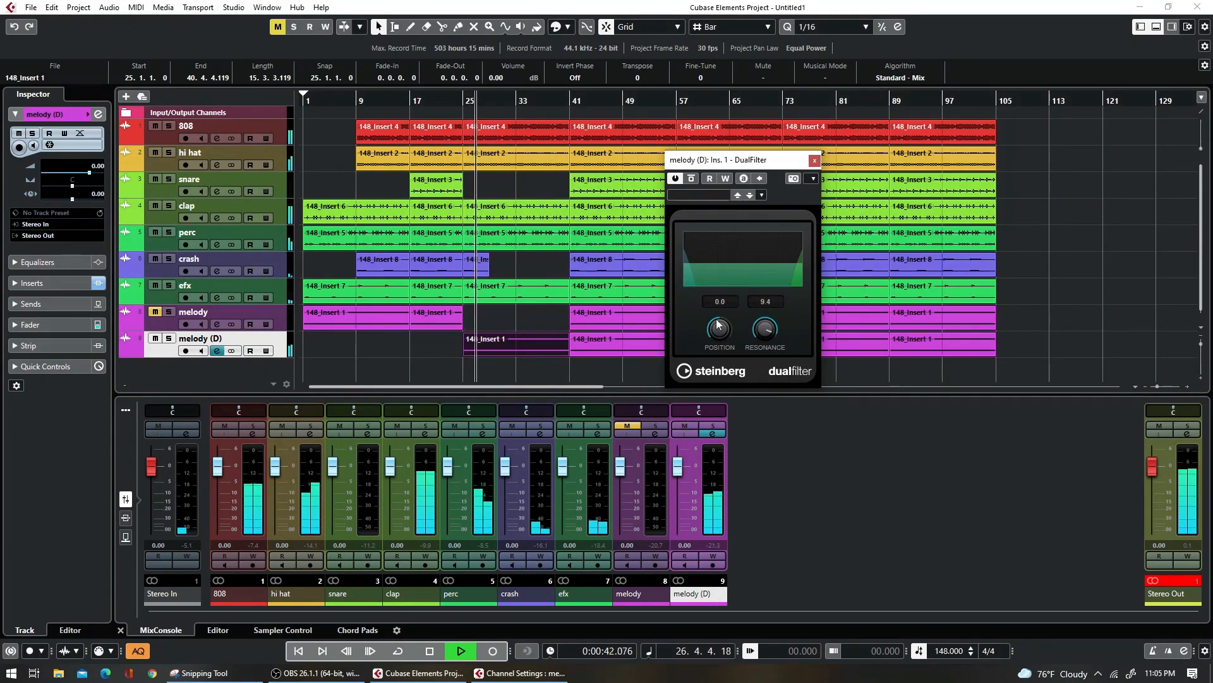
drag(719, 328, 705, 246)
drag(718, 326, 699, 366)
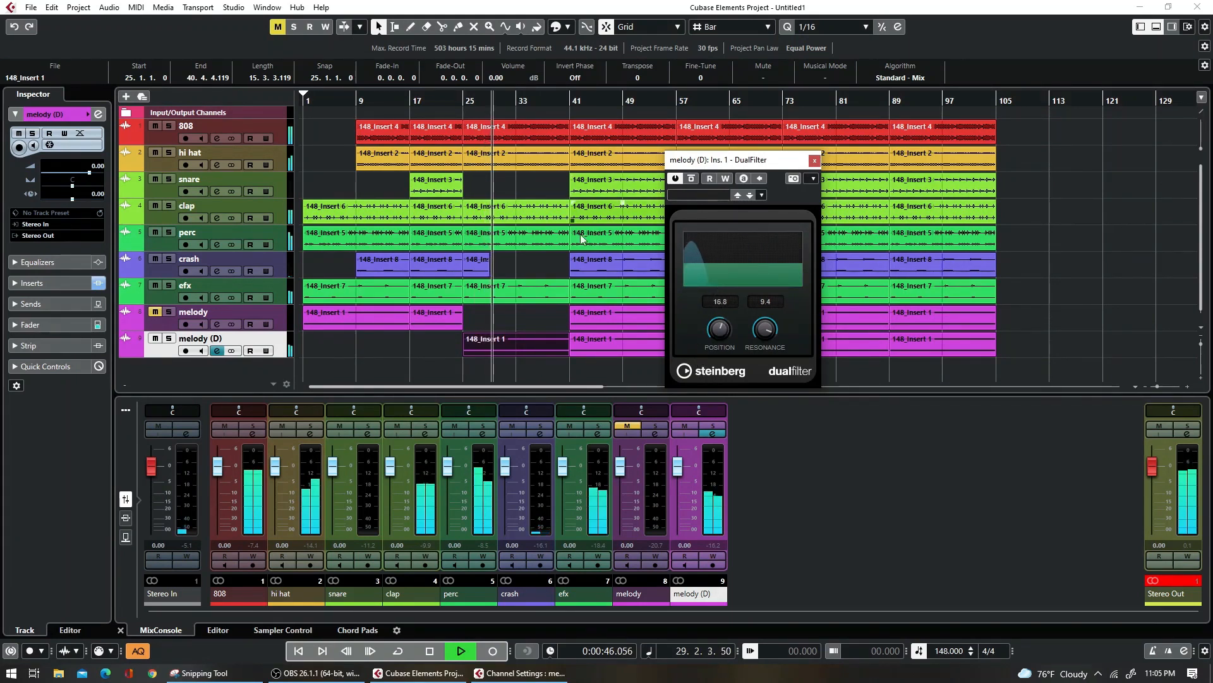
key(space)
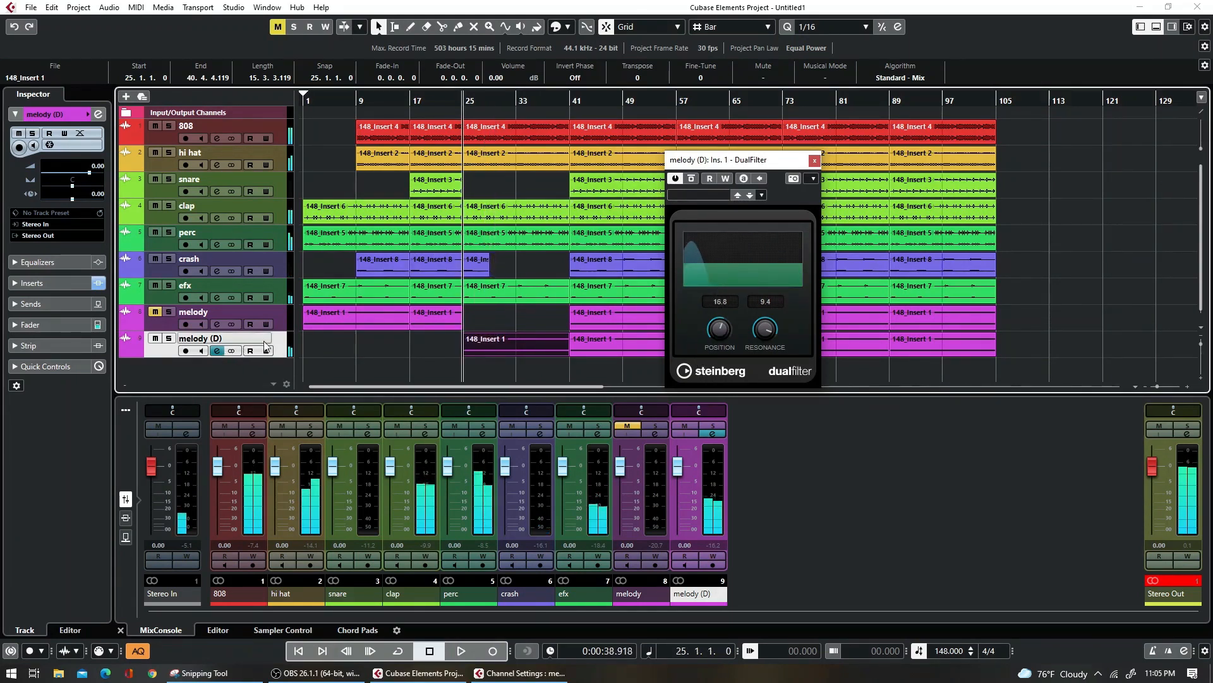
- Replace DualFilter with MorphFilter on the duplicated melody track's first insert, discarding the DualFilter changes
click(814, 160)
click(216, 352)
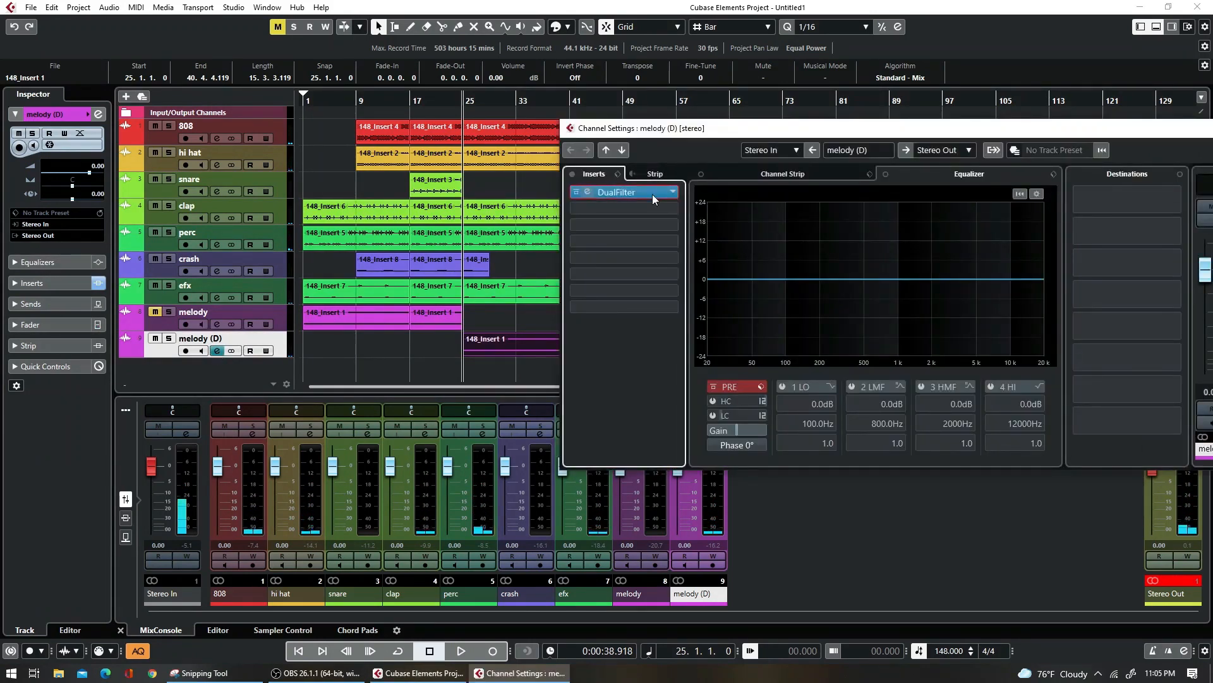
click(652, 195)
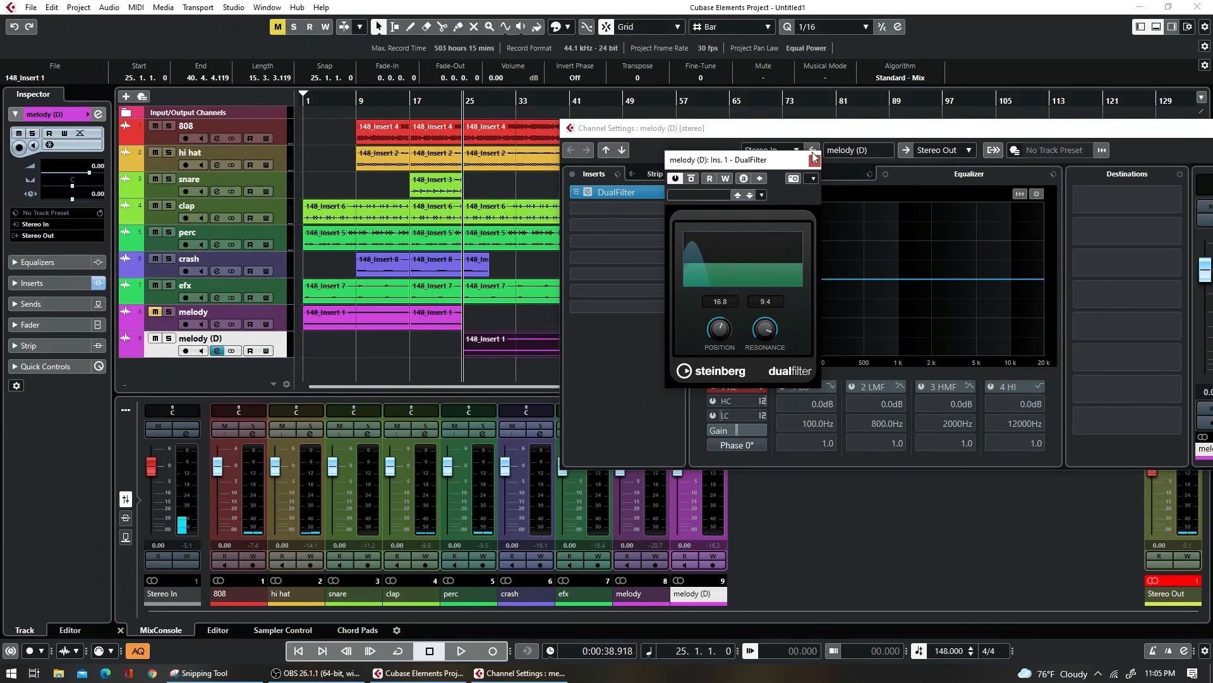
click(815, 159)
click(676, 191)
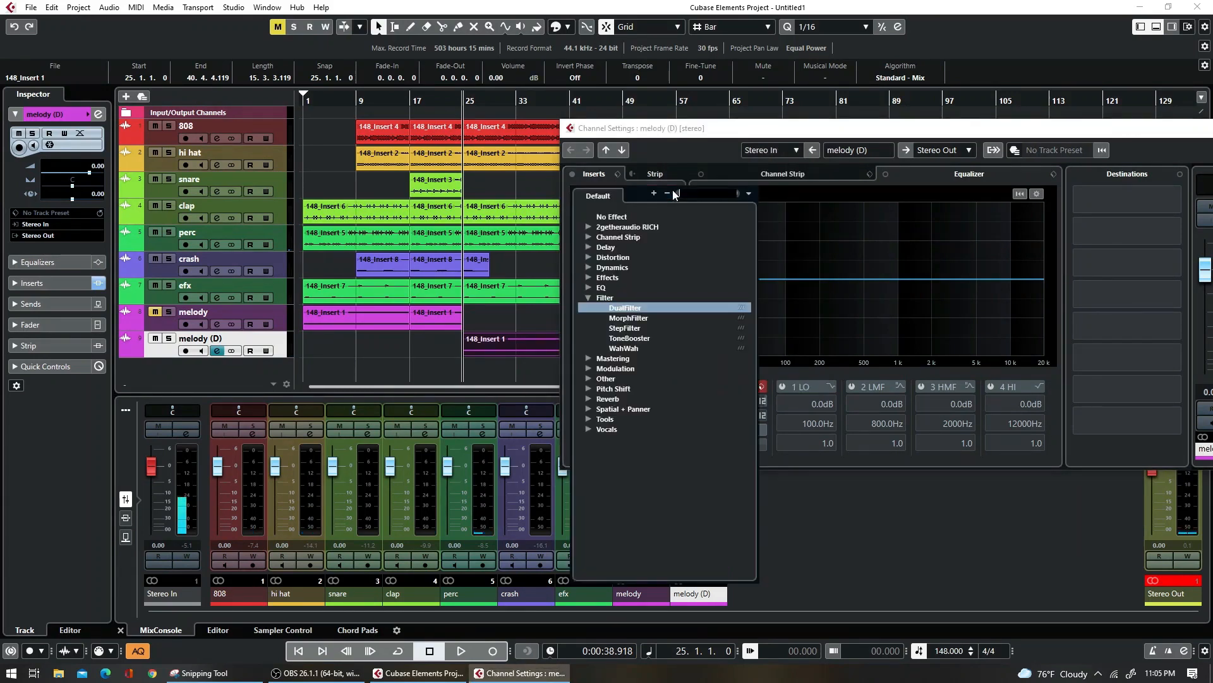
click(622, 316)
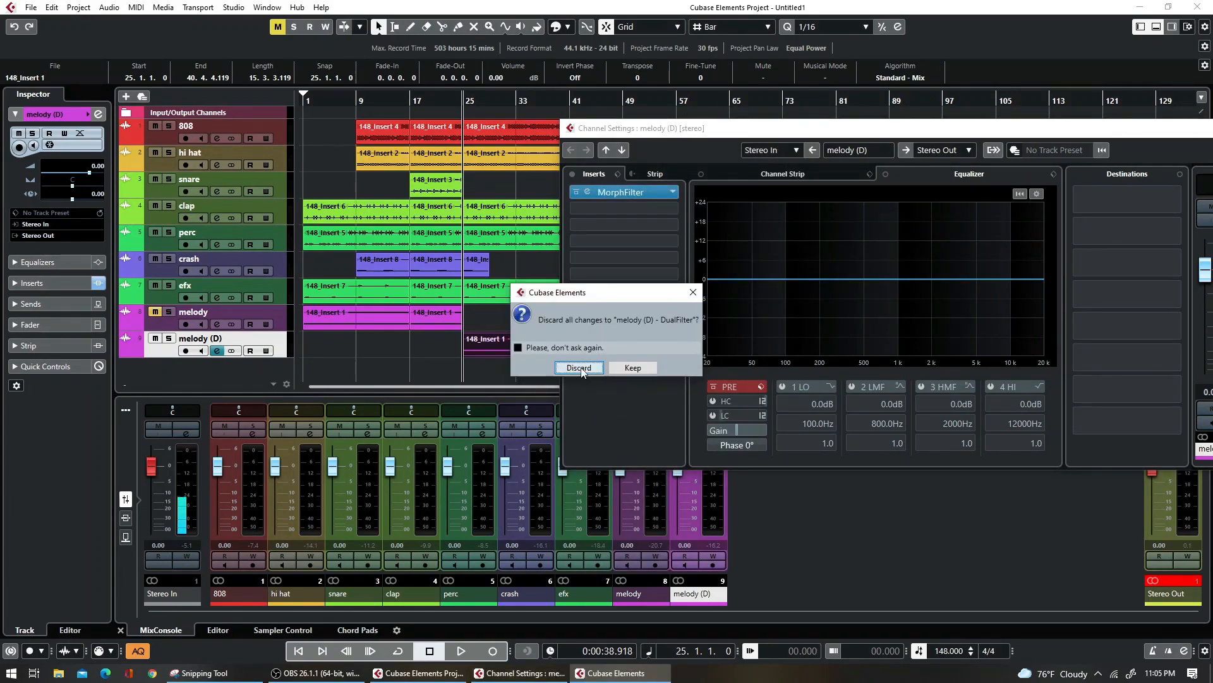
click(580, 370)
- During playback, set MorphFilter's Filter A to the 12 band-pass shape, frequency to 318 Hz, and resonance factor to 62%
drag(600, 113, 927, 103)
key(space)
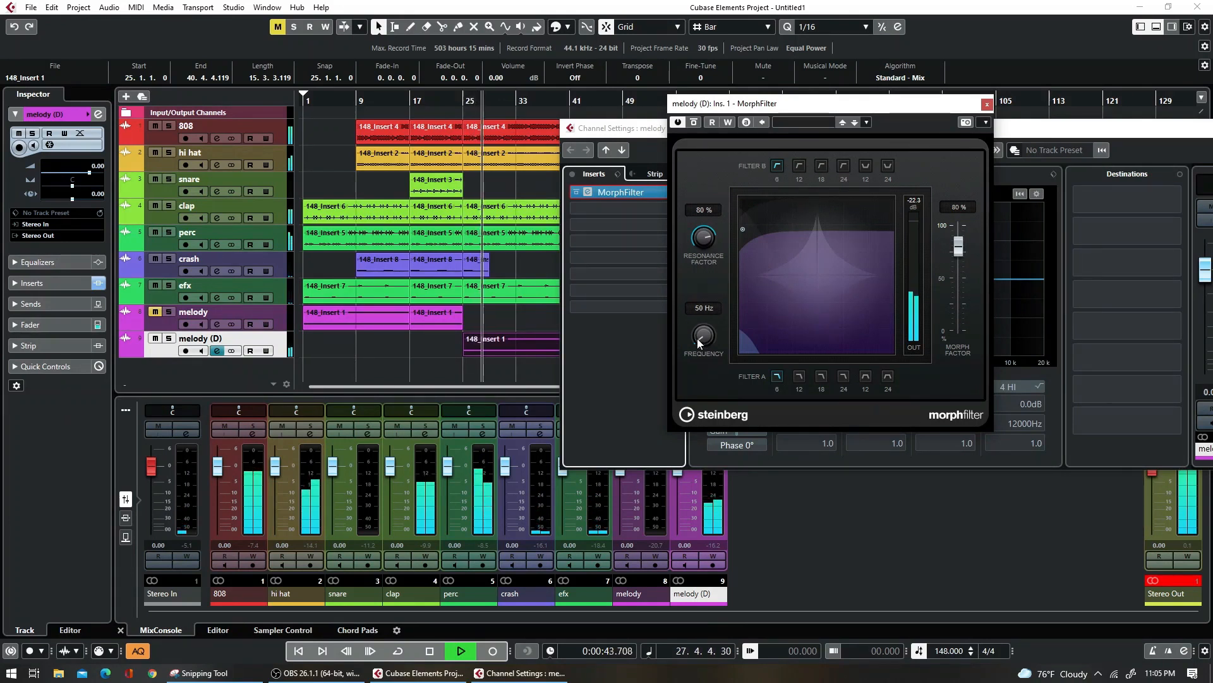
drag(697, 338, 681, 255)
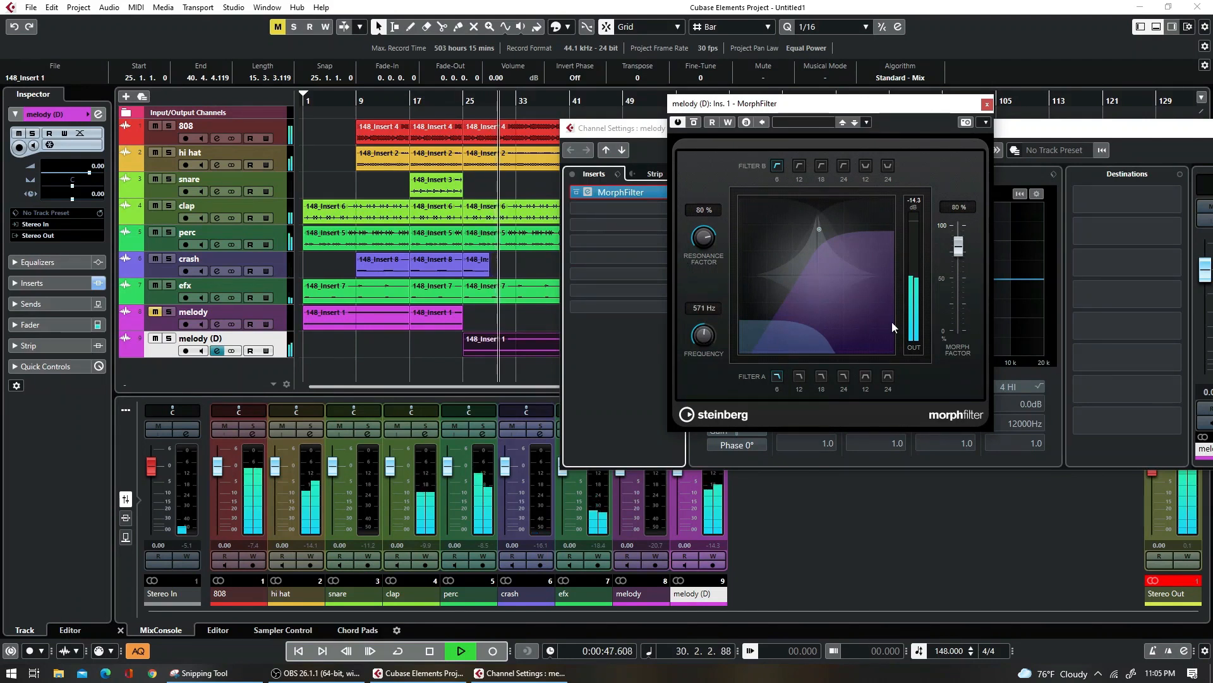
click(866, 376)
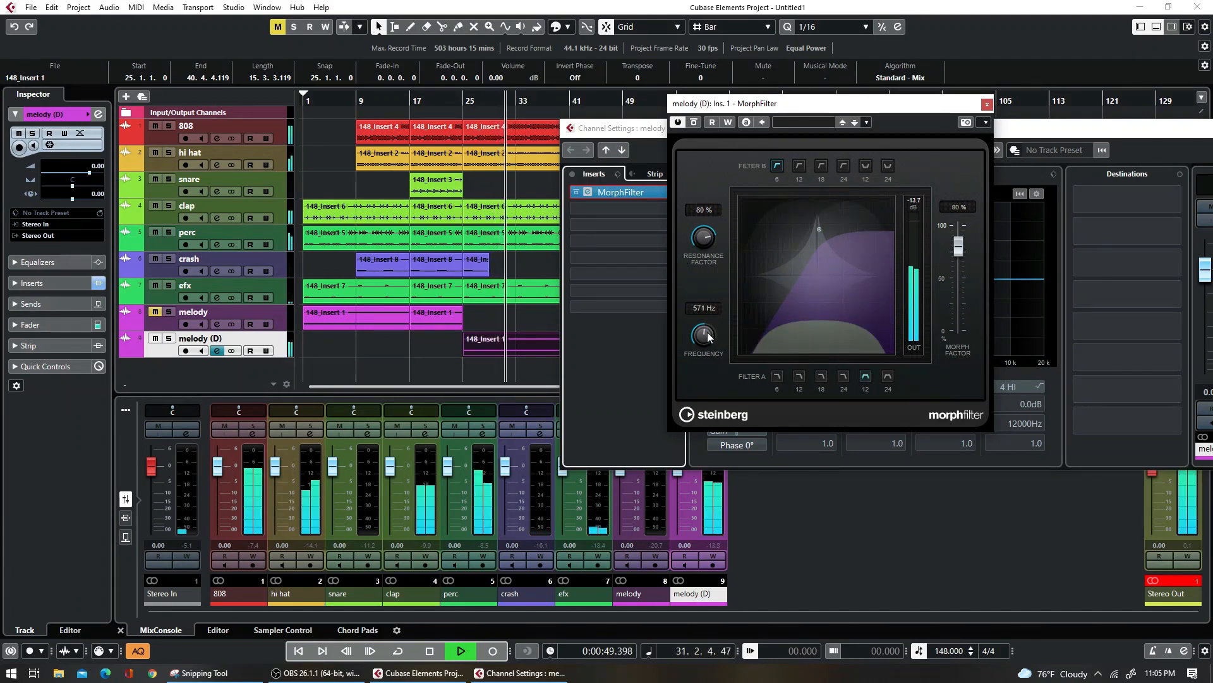
mouse_move(708, 335)
mouse_down()
mouse_move(704, 313)
mouse_move(703, 337)
mouse_up()
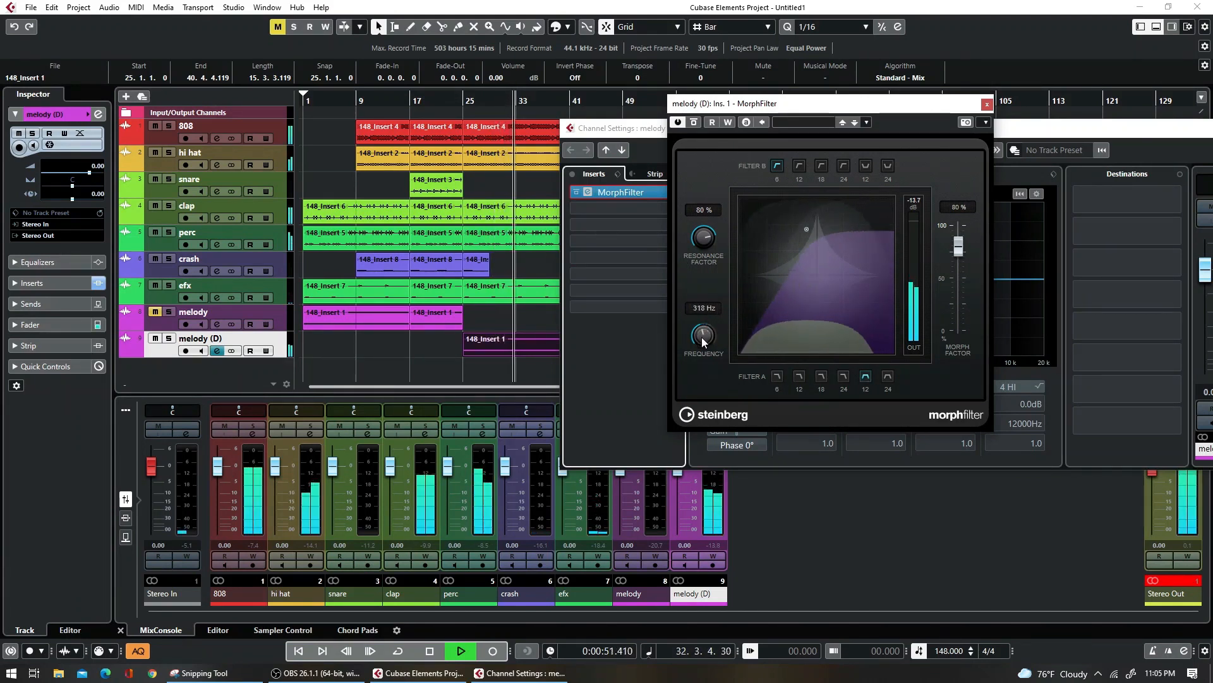
drag(703, 237, 678, 243)
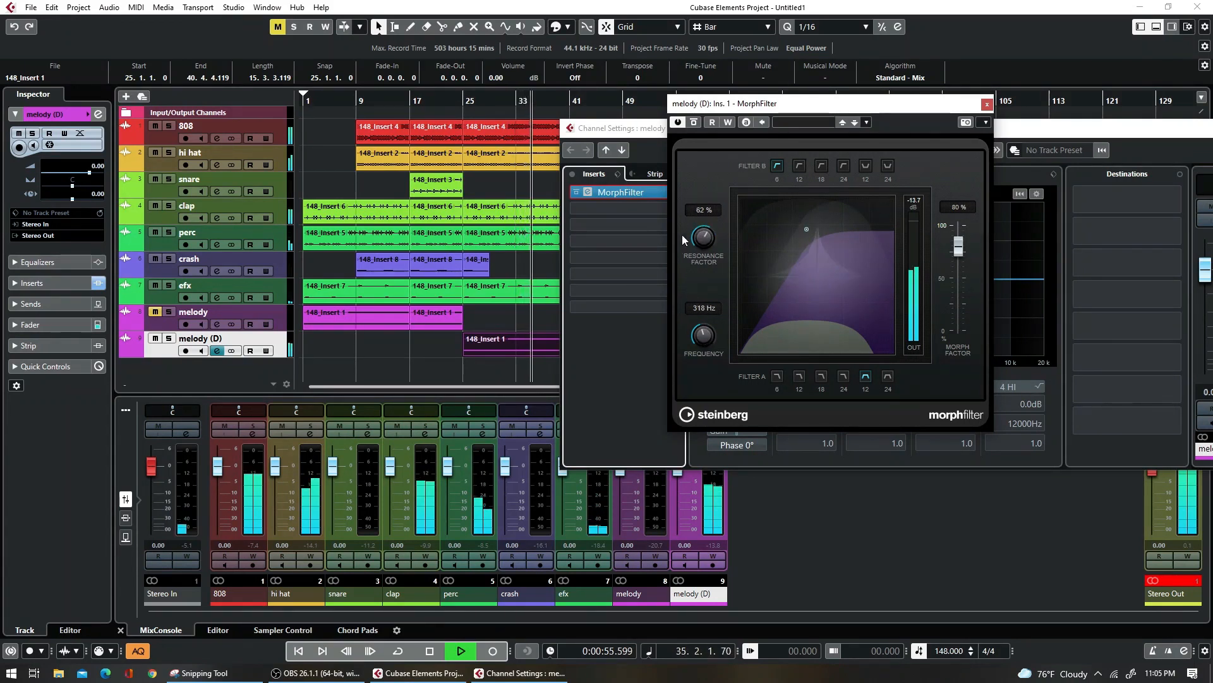
- Set Filter B to the 24 high-pass and Filter A to the 24 band-pass, lower the frequency to 130 Hz, and raise the resonance from bar 25
click(841, 167)
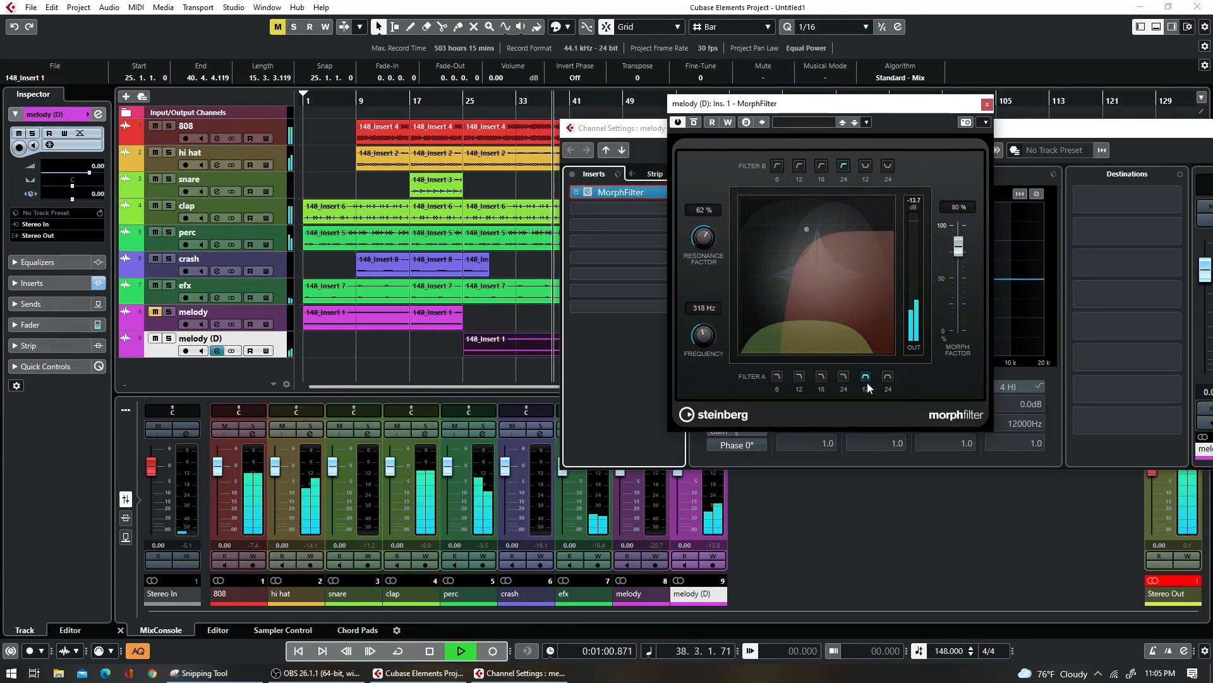
click(888, 376)
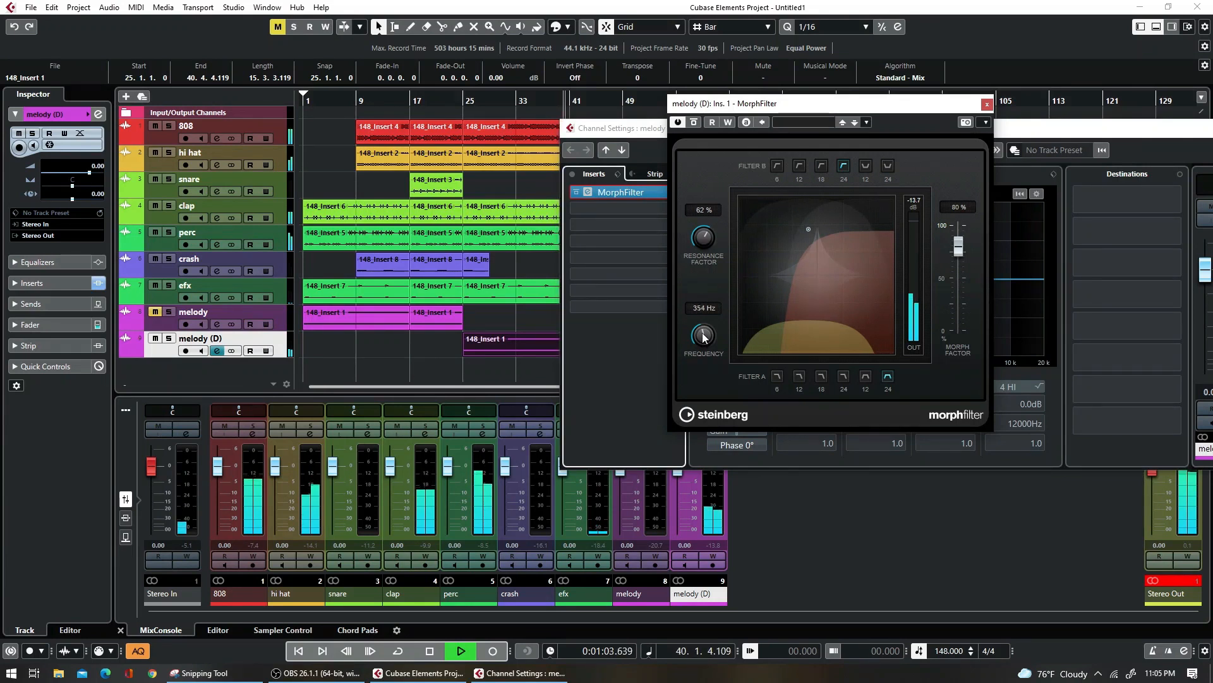
mouse_move(701, 332)
mouse_down()
mouse_move(697, 302)
mouse_move(694, 351)
mouse_up()
click(474, 101)
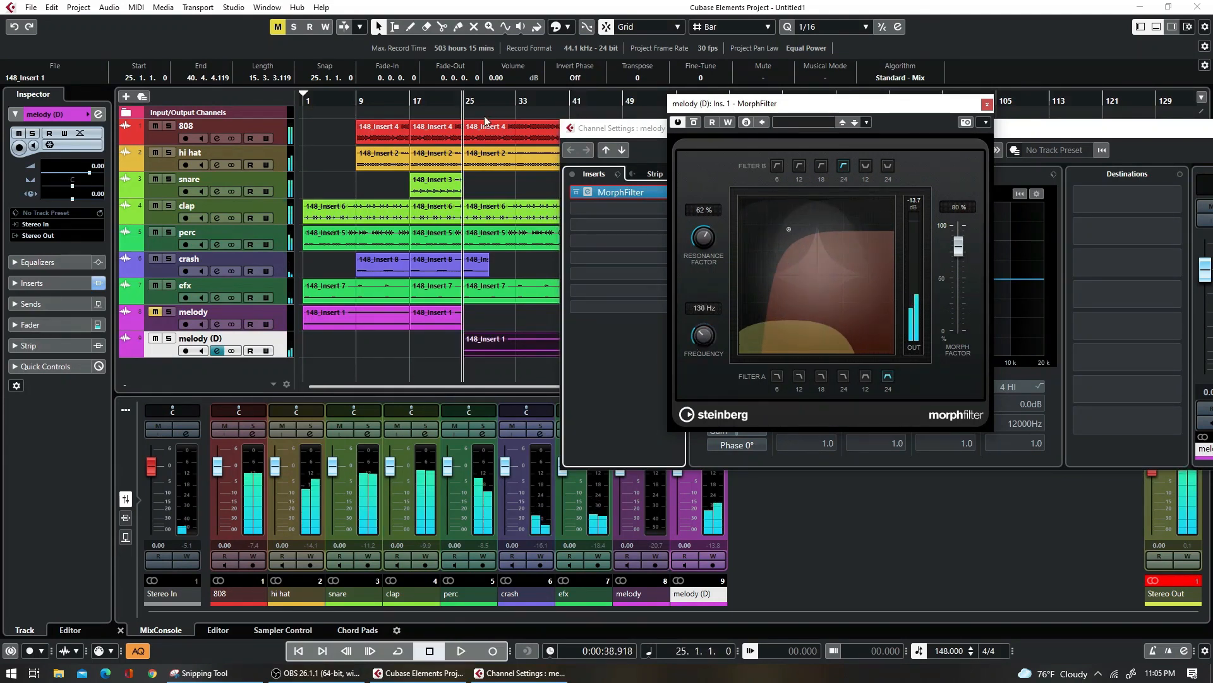
drag(702, 237, 699, 201)
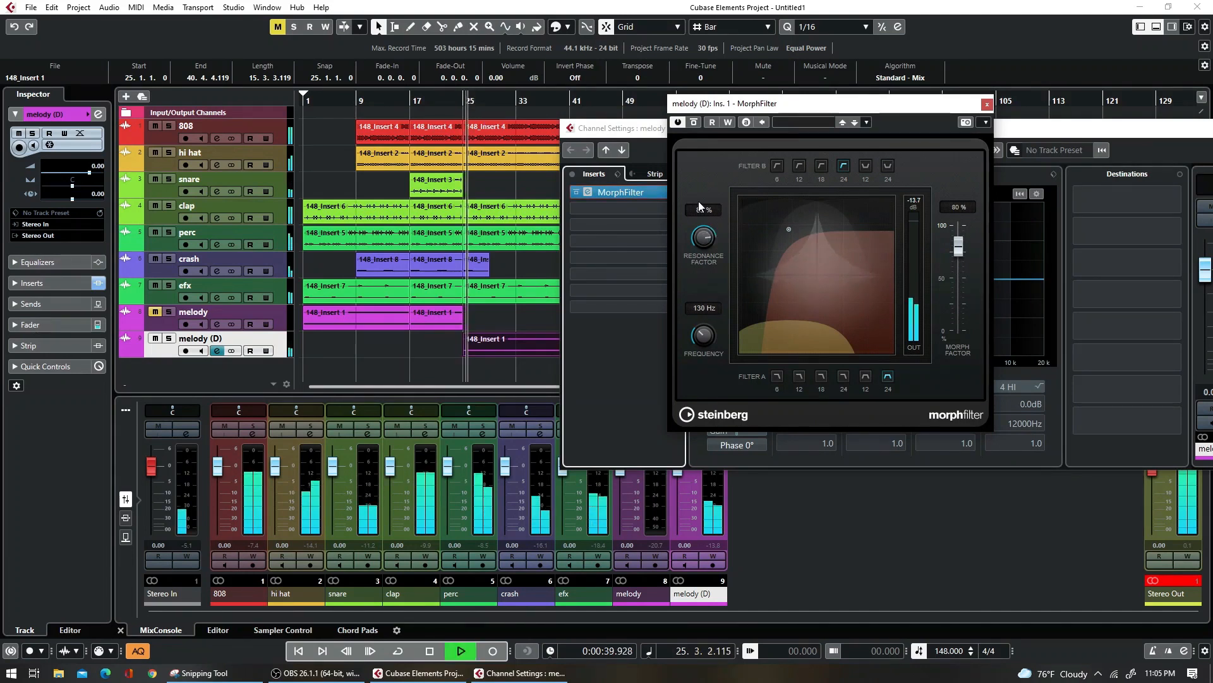
- Load the "A Neutral Start" preset in MorphFilter and open its preset browser
click(778, 164)
click(843, 123)
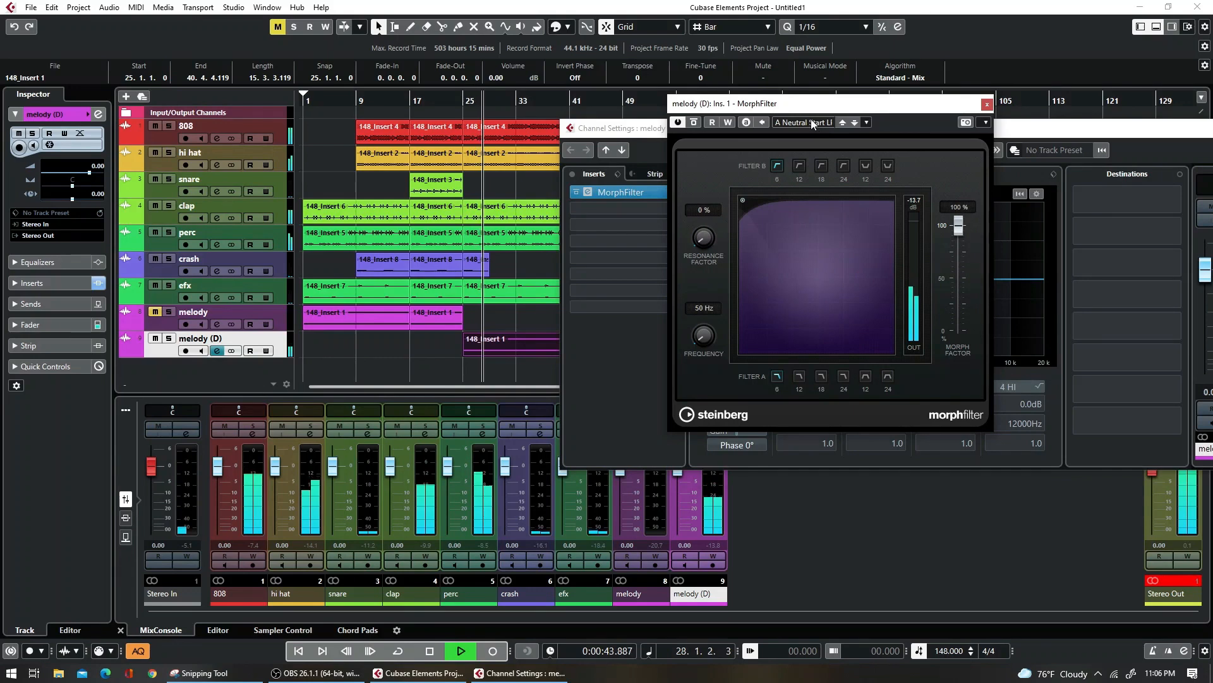
click(811, 122)
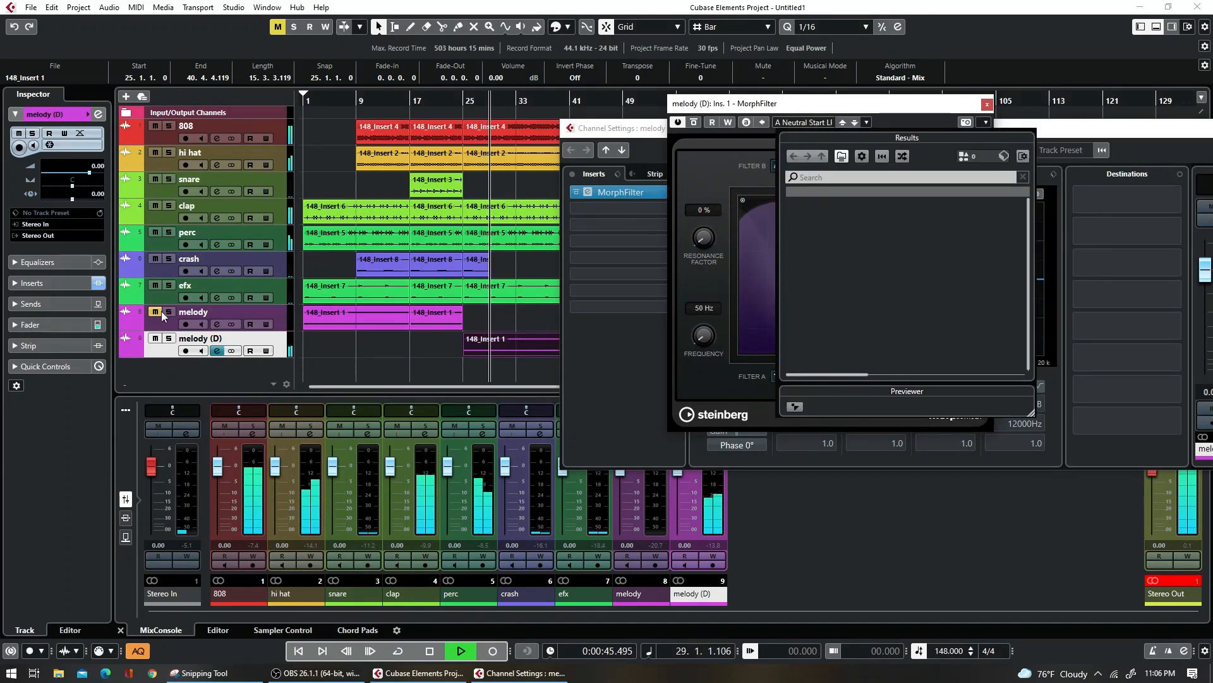
- Solo the duplicated melody track and look through MorphFilter's available presets without loading one
click(168, 336)
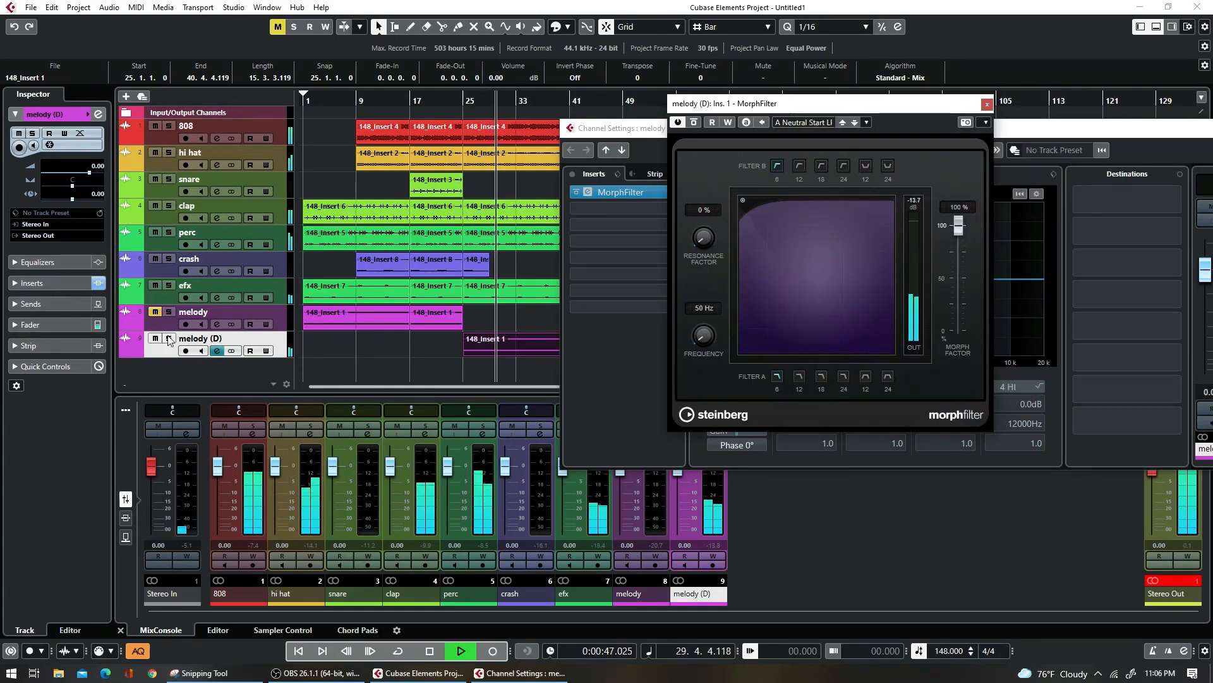
click(168, 339)
click(825, 120)
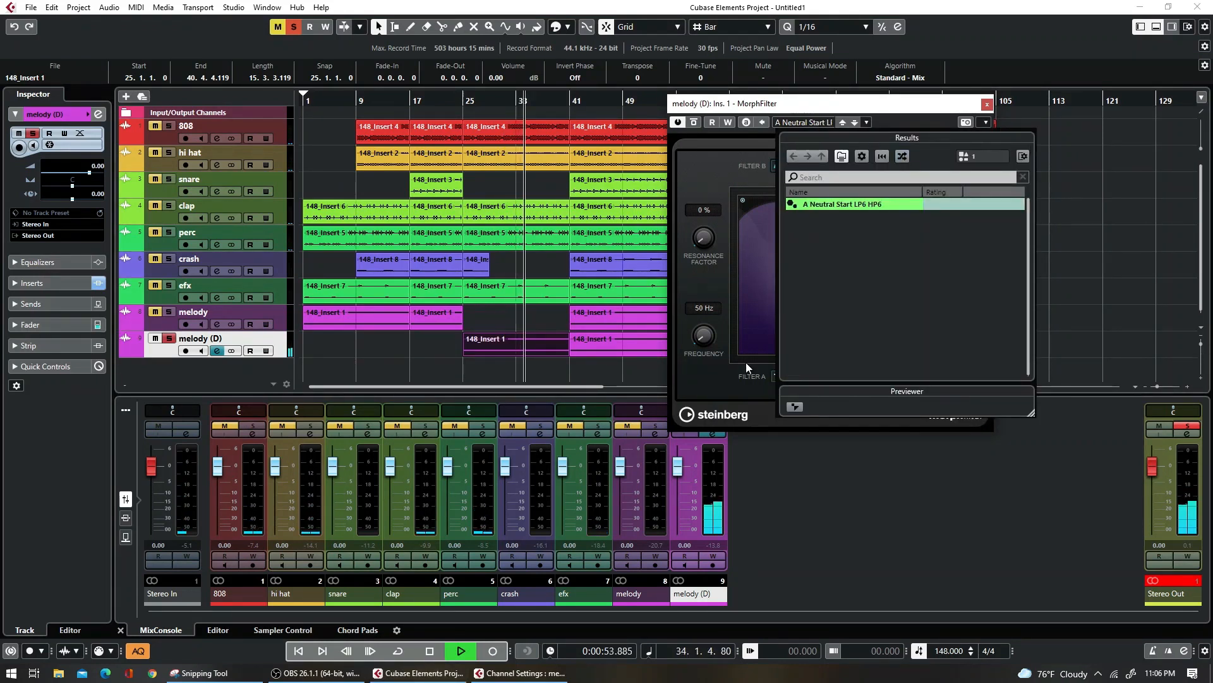
click(716, 166)
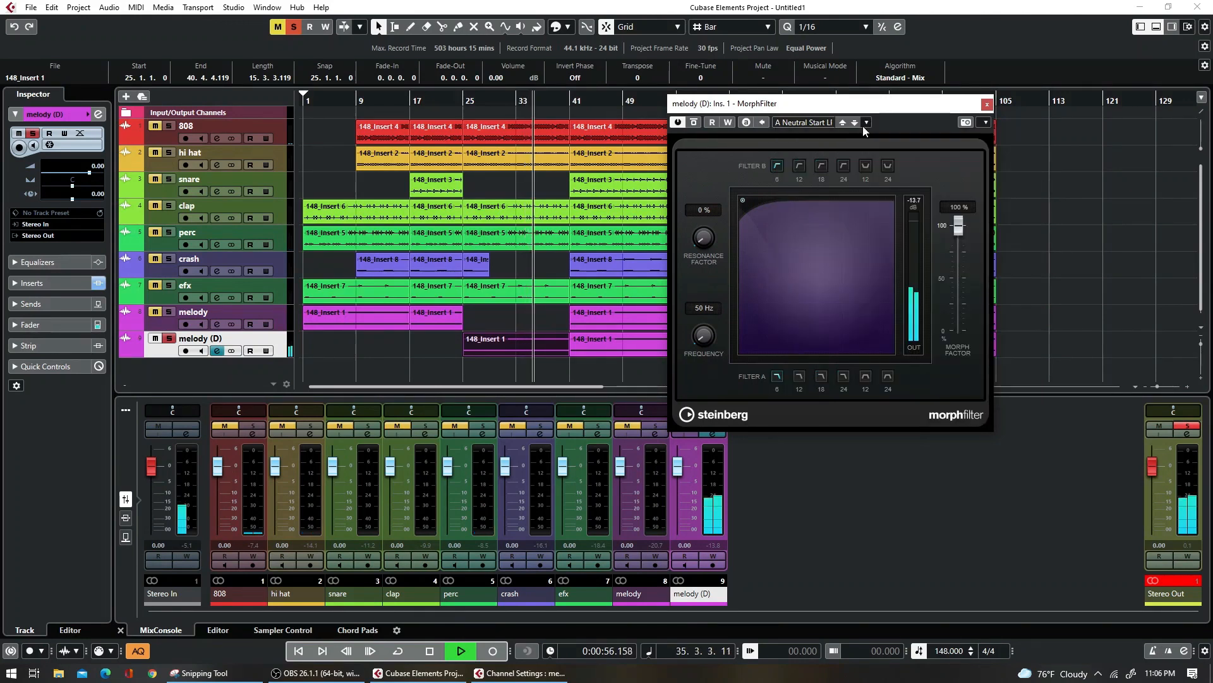
click(867, 122)
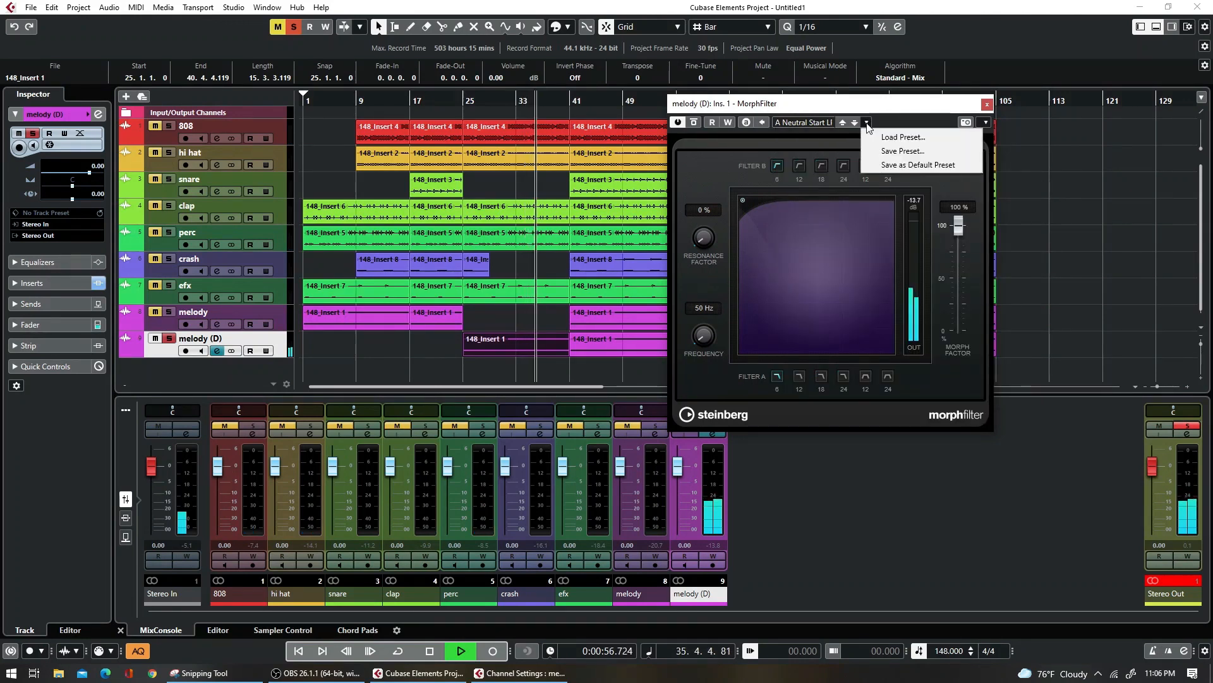
click(898, 137)
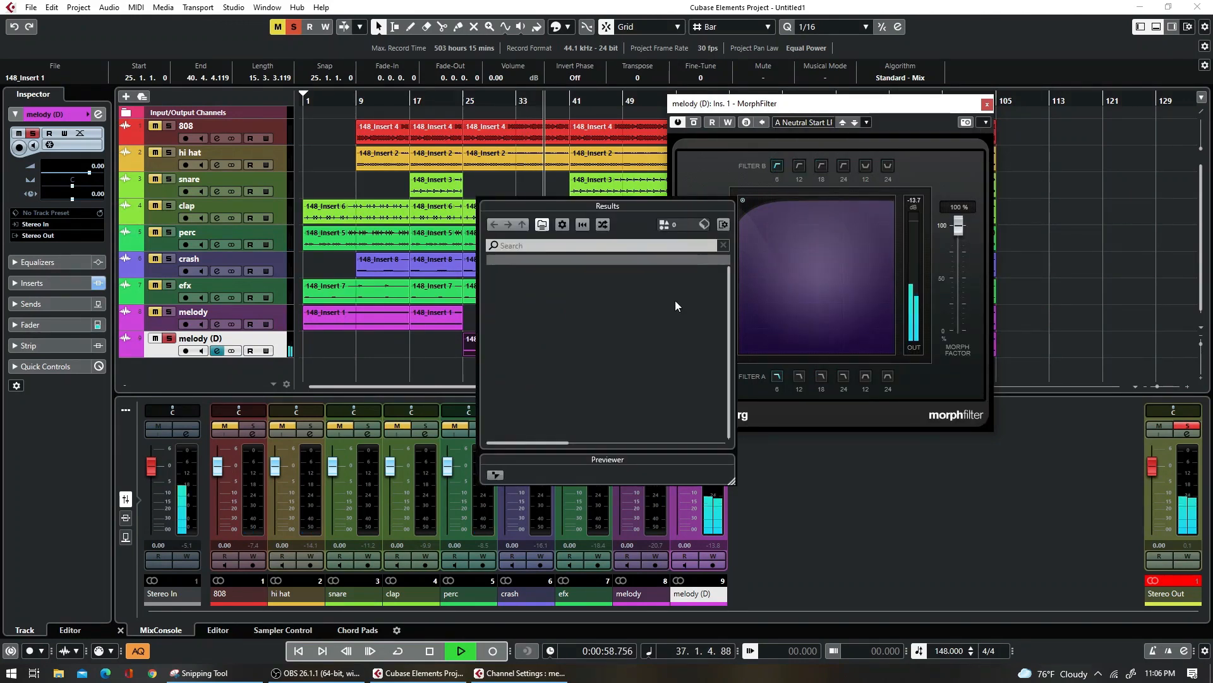
click(738, 222)
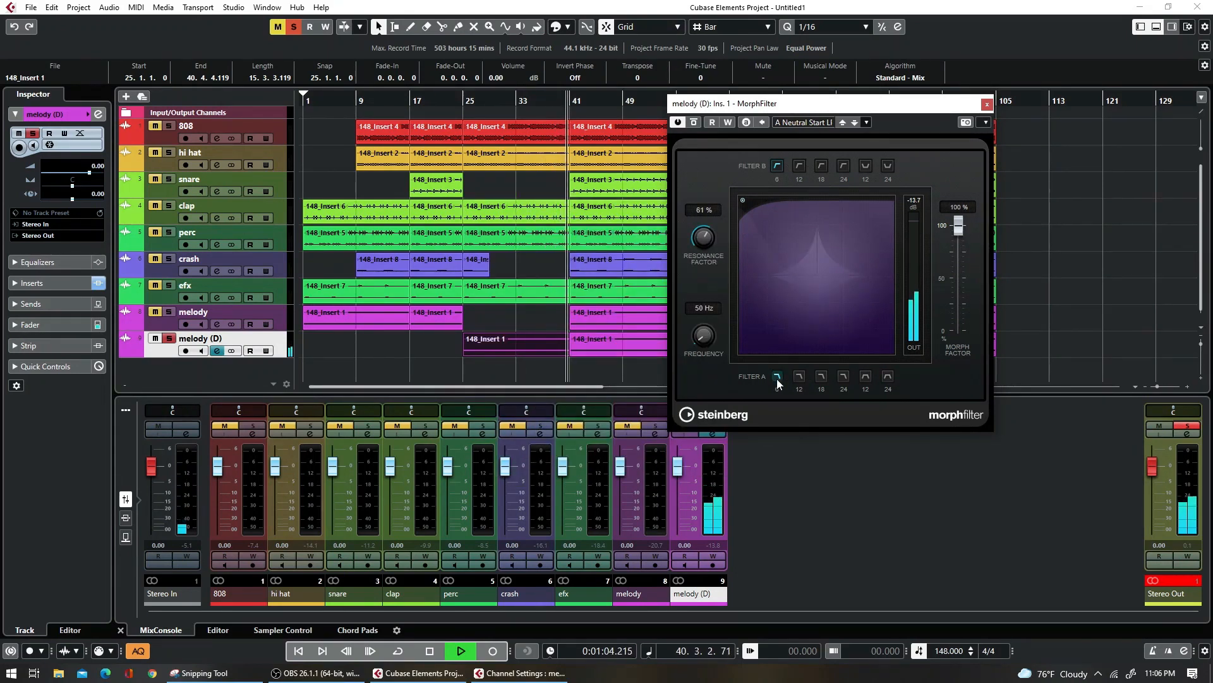
- Set MorphFilter's resonance factor to 61%, Filter A to the 18 low-pass, morph factor to 60% and frequency to 437 Hz
click(821, 376)
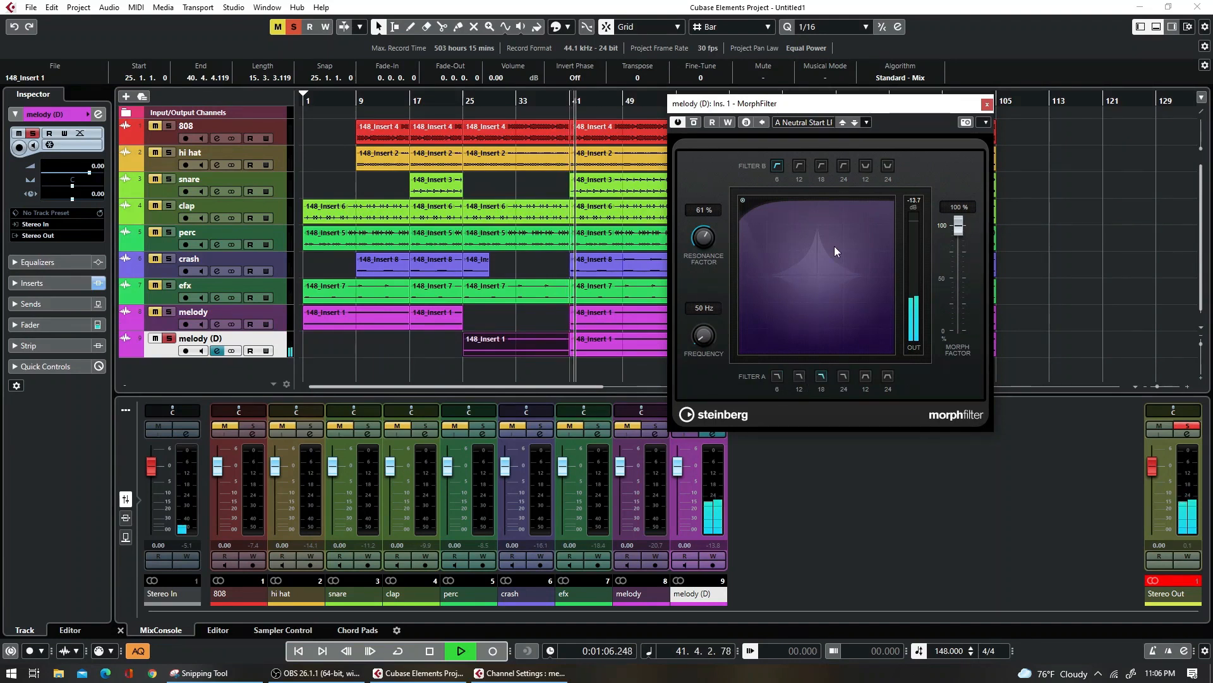
drag(958, 226, 953, 273)
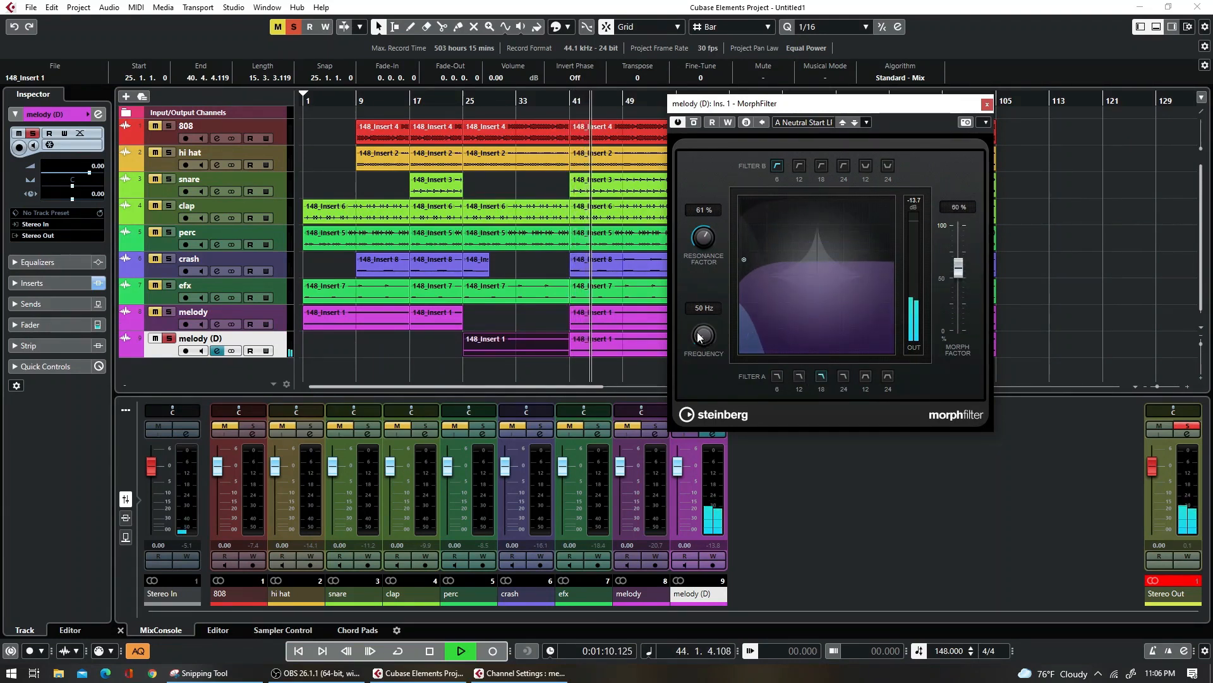
drag(698, 337, 676, 255)
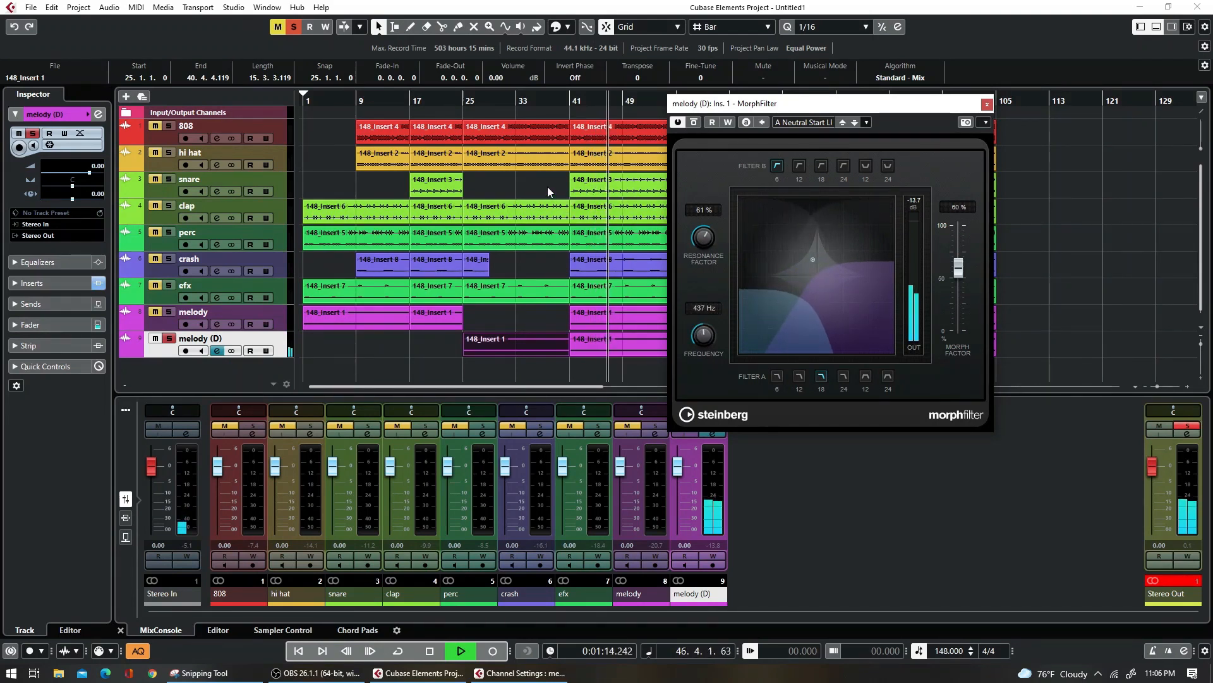
key(space)
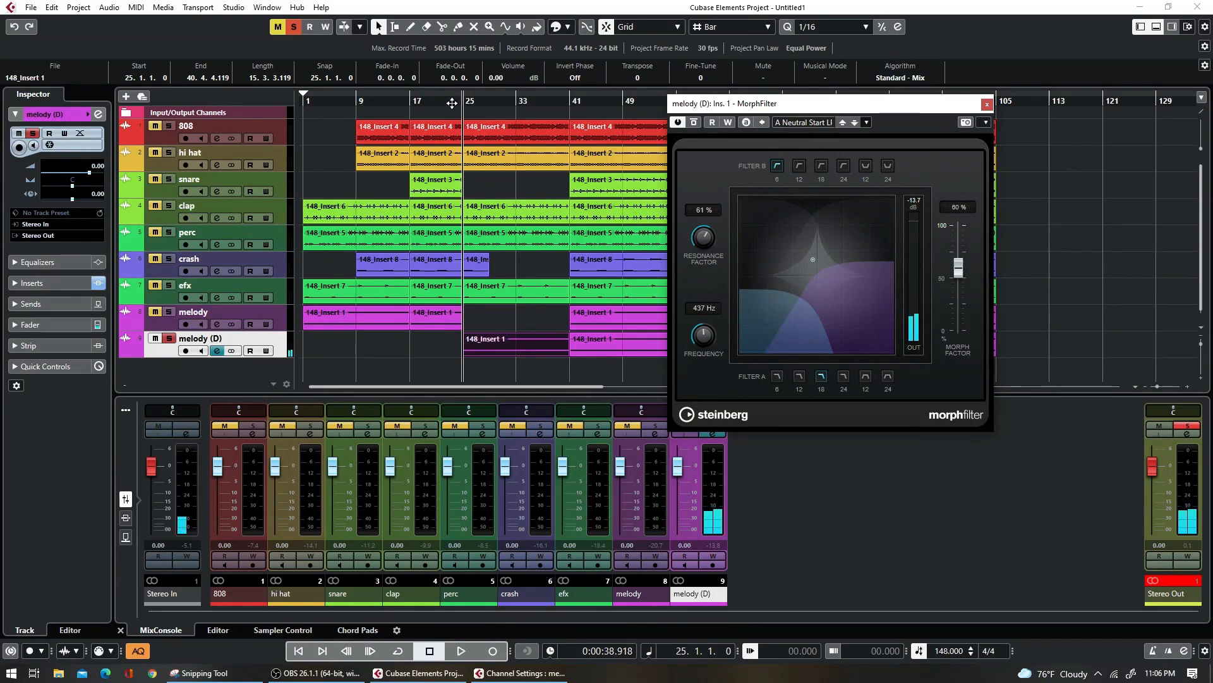
- Solo the original melody track as well and play the change between both melodies from just before bar 25
click(170, 312)
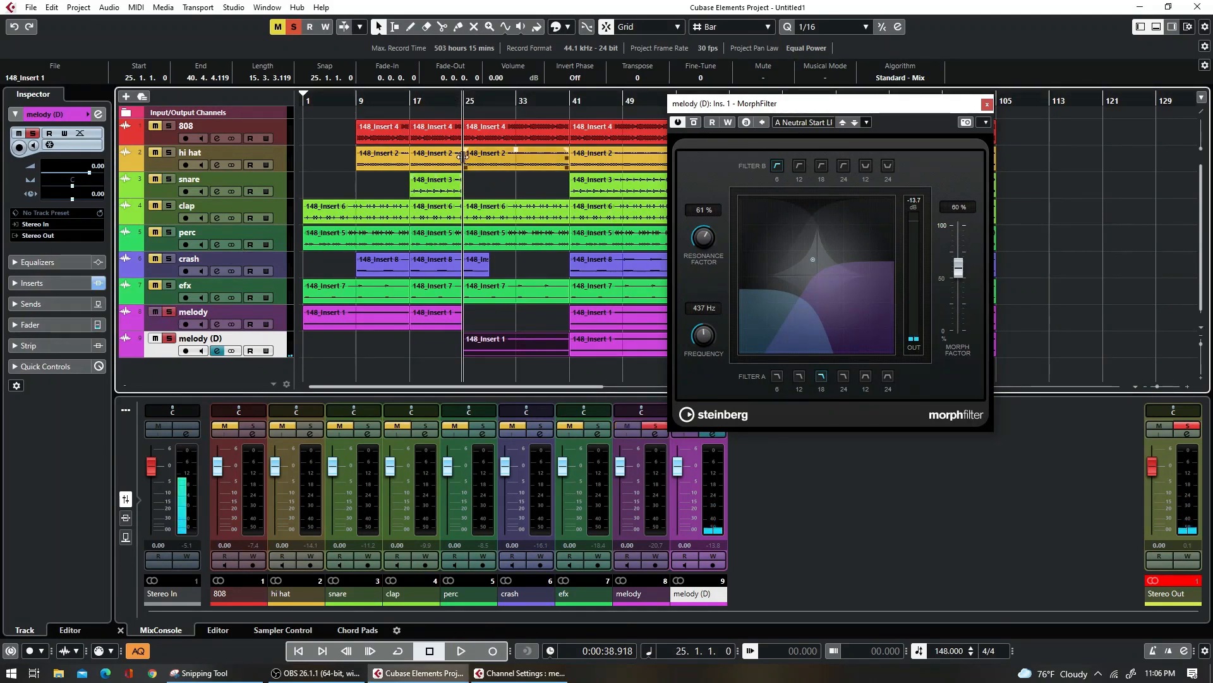
click(448, 102)
key(space)
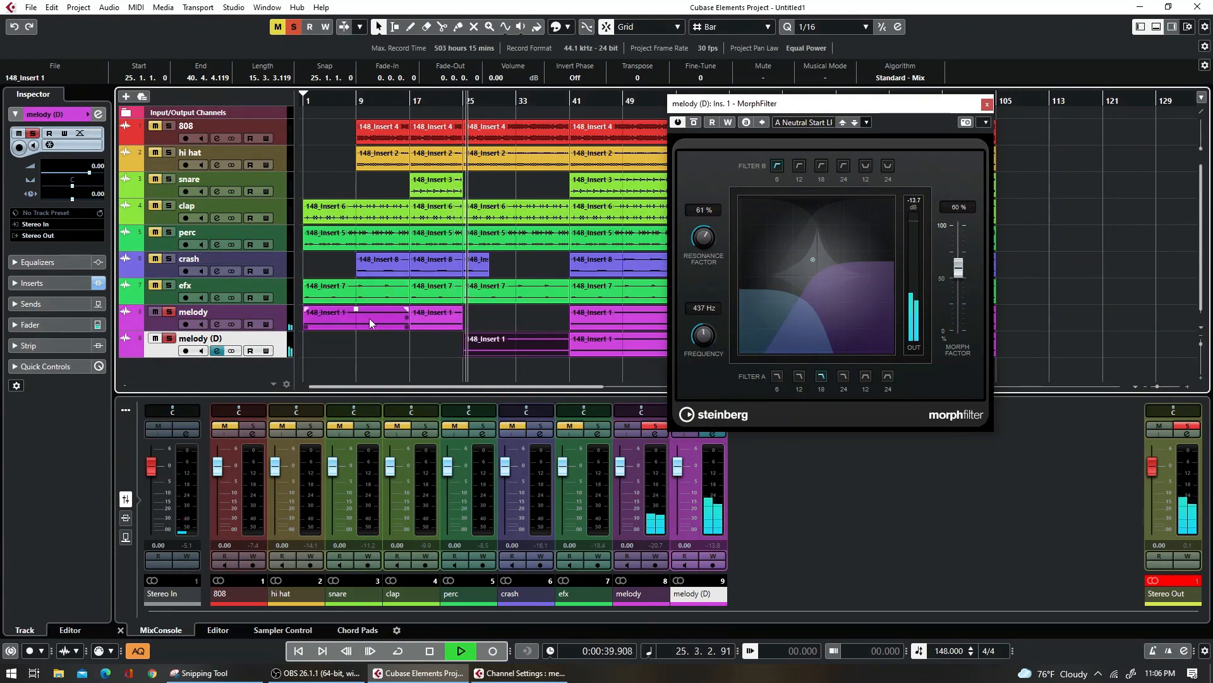
- Switch MorphFilter's Filter A to the 6 low-pass, set resonance to 88% and morph factor to 34%, and close the plug-in window
click(777, 377)
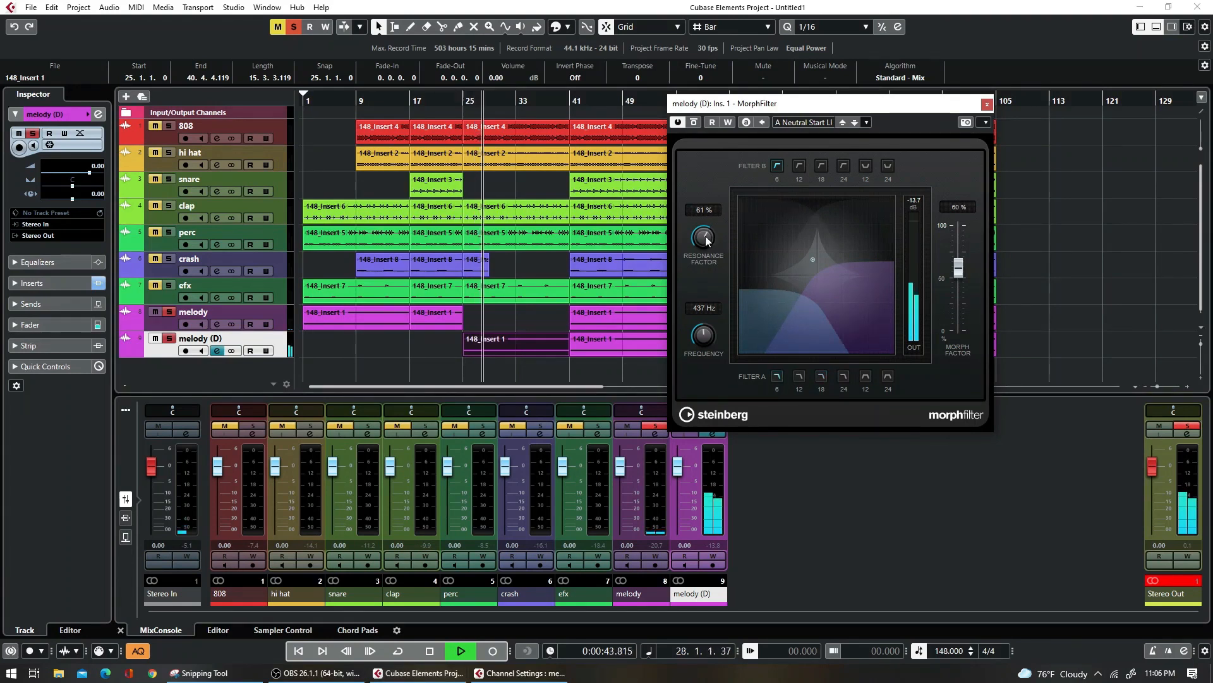
drag(705, 236, 685, 177)
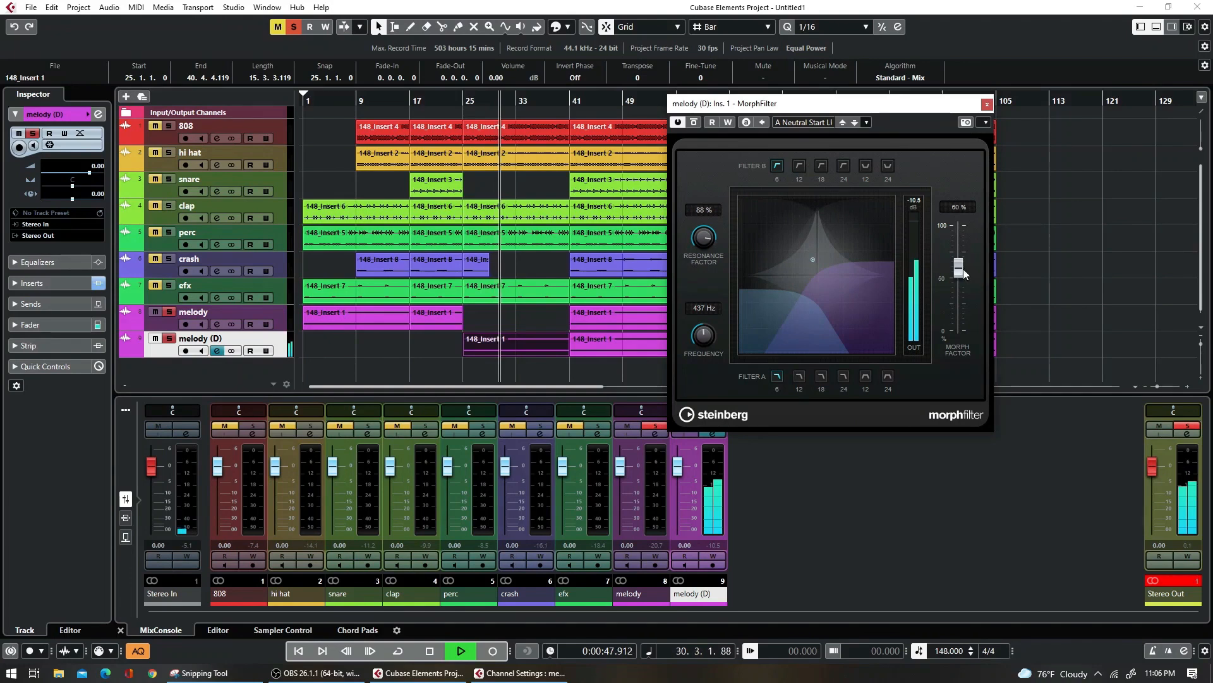
drag(964, 268, 964, 295)
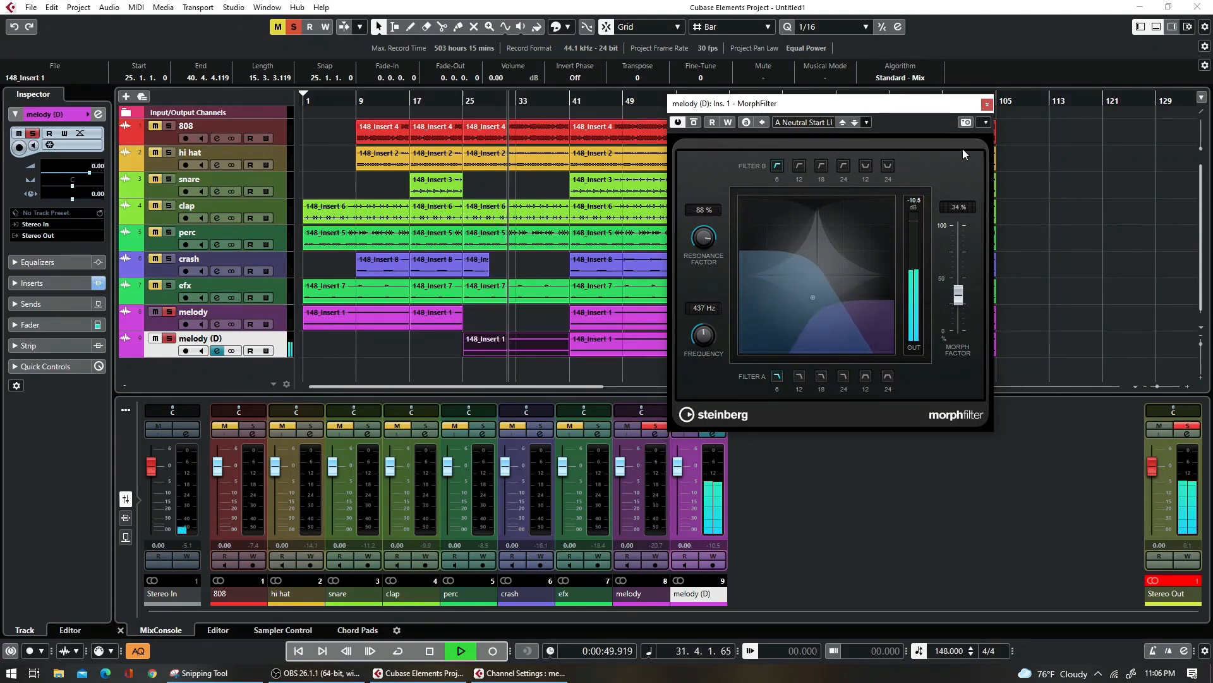
click(986, 103)
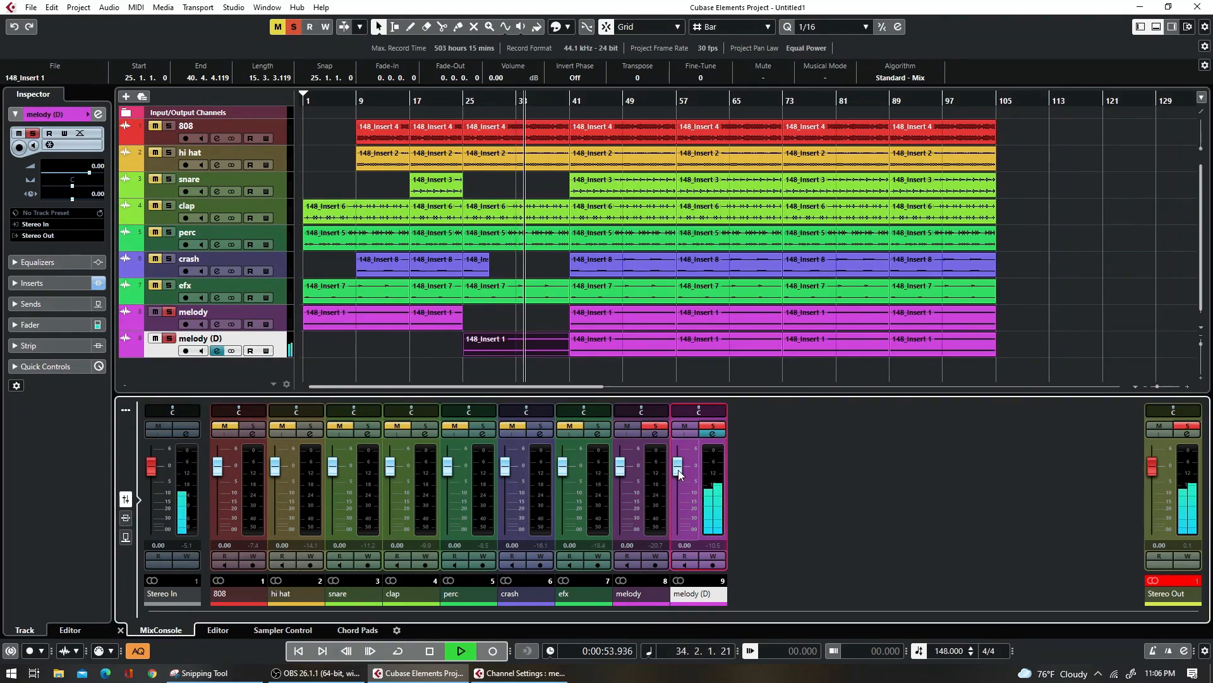
- Lower the duplicated melody channel's volume to -6.12 dB and take both melody tracks out of solo
drag(678, 469, 677, 502)
drag(680, 494, 681, 488)
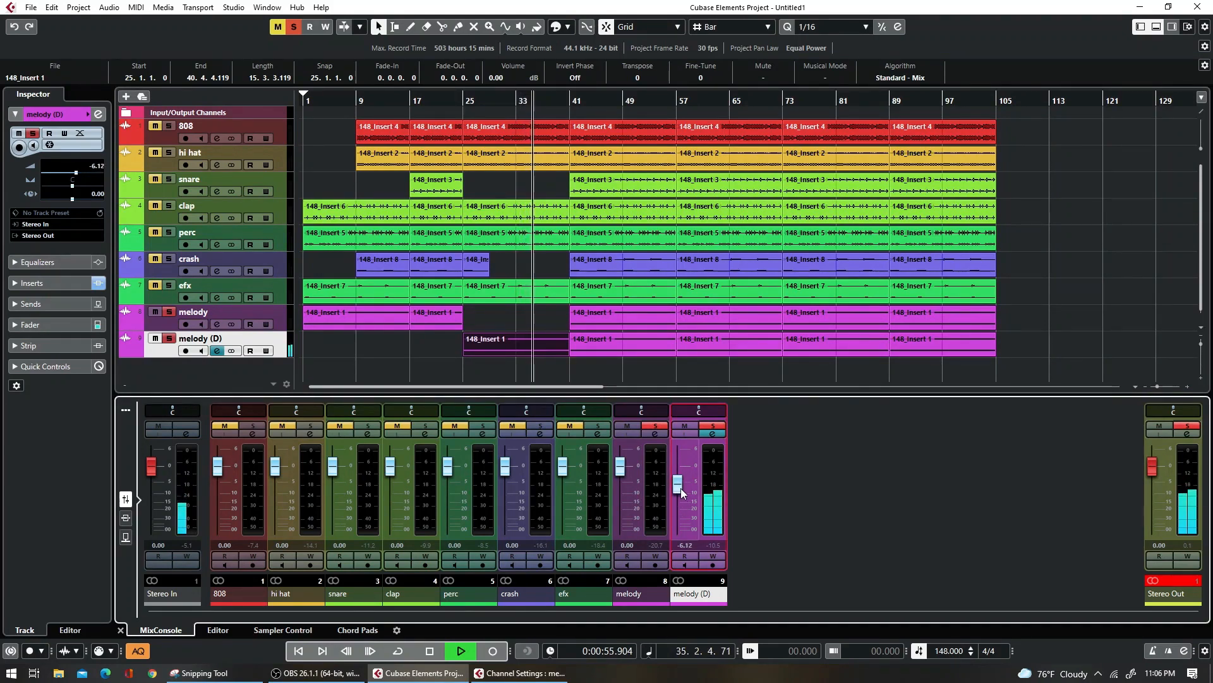
click(169, 312)
click(168, 338)
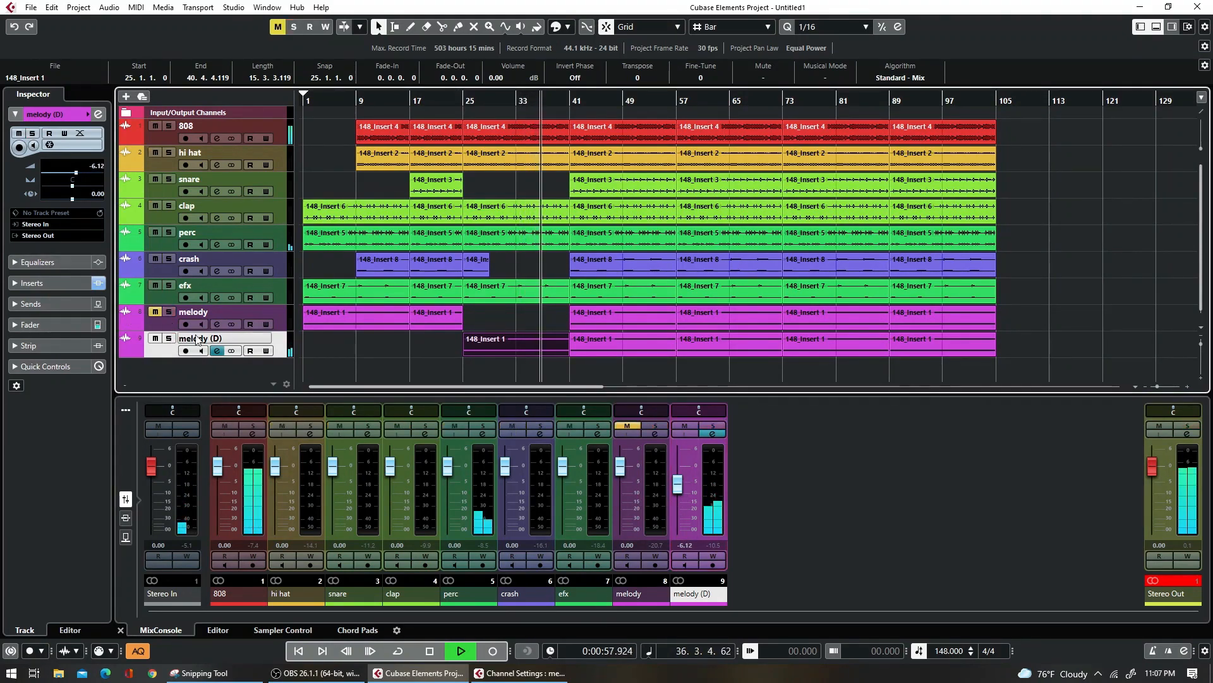
- Unmute the original melody track and play the full arrangement from bar 23
click(449, 101)
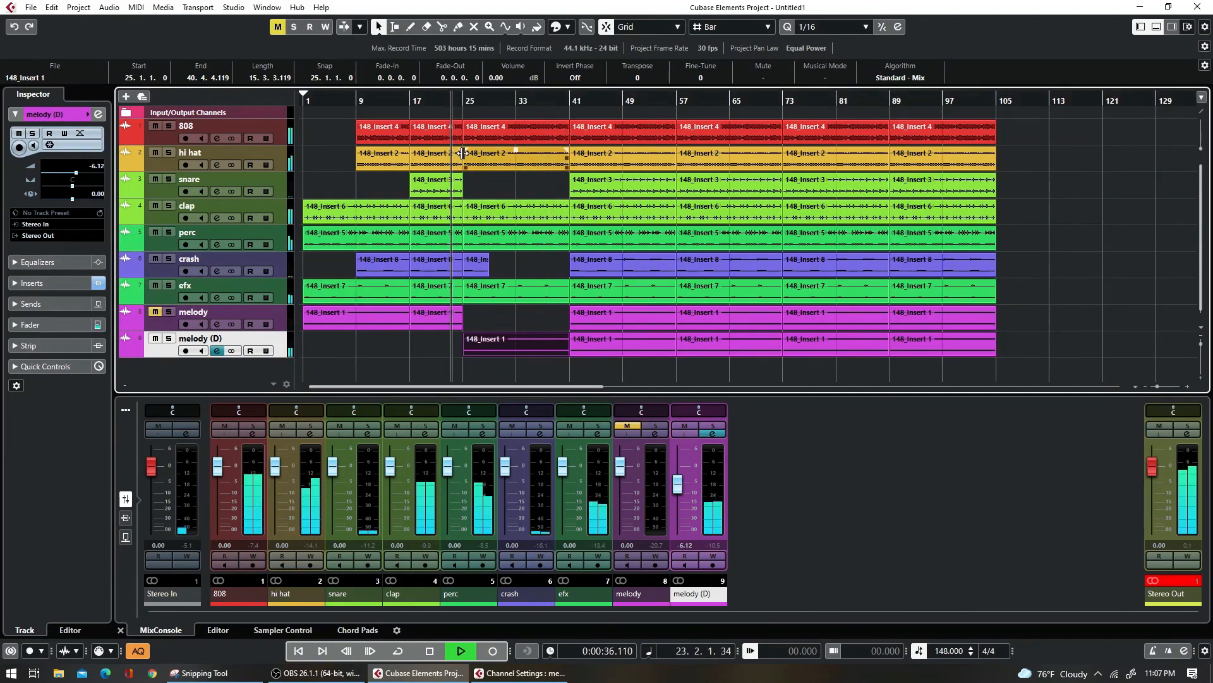
key(space)
click(155, 313)
key(space)
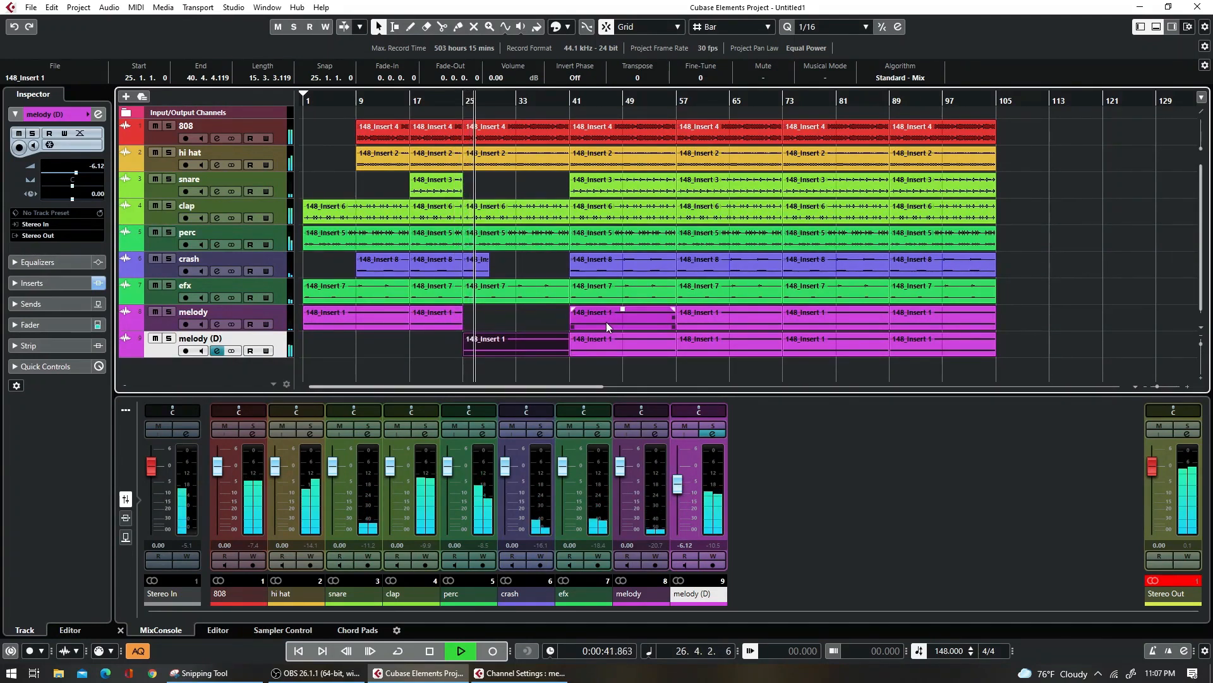
- Erase the duplicated melody clips at bars 41 and 73 and the original melody clips at bars 57 and 89 so they alternate
click(427, 27)
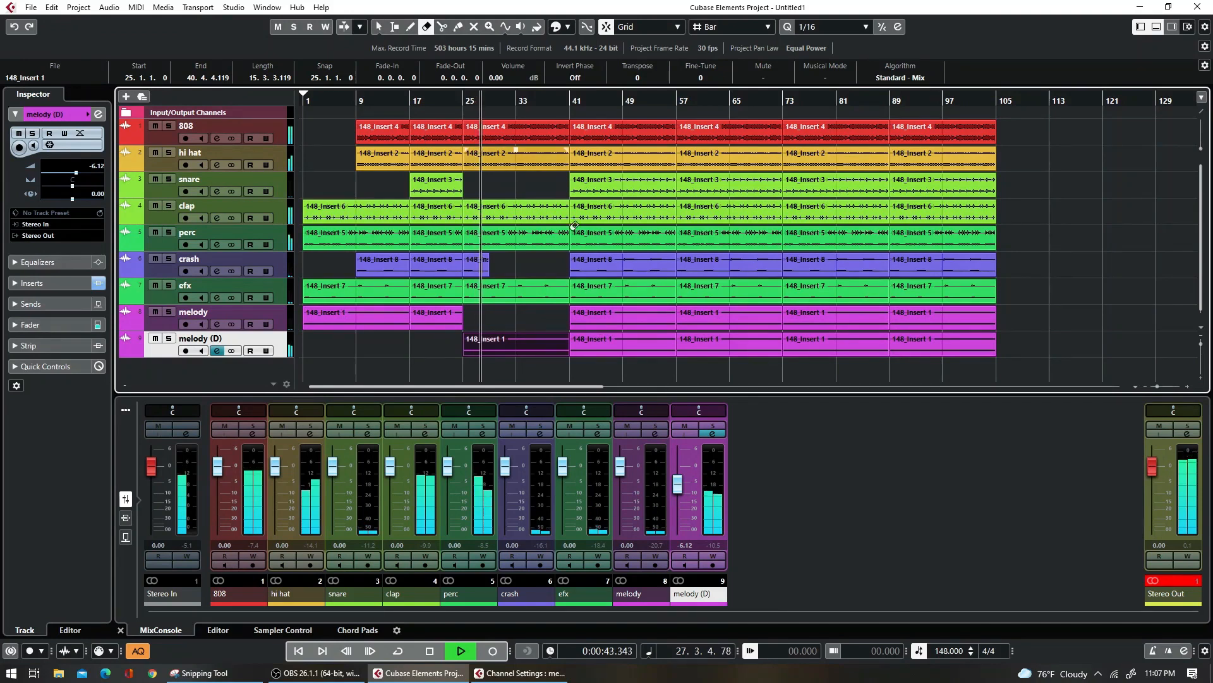
click(632, 345)
click(689, 319)
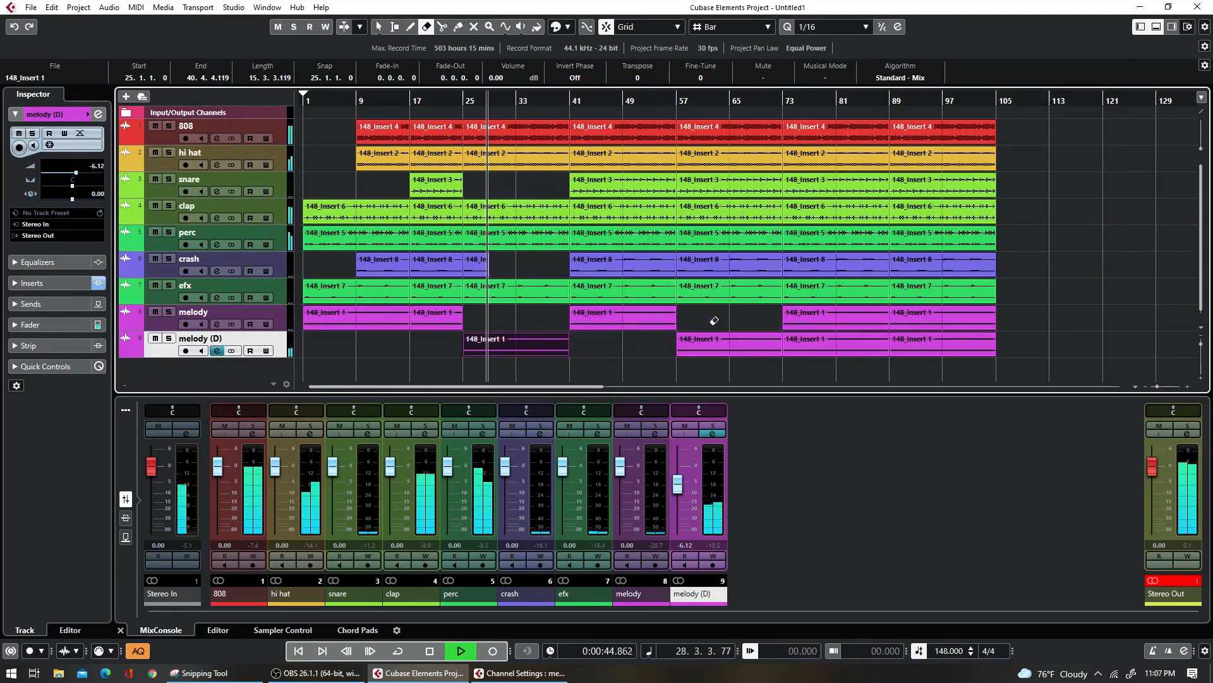
click(833, 345)
click(934, 327)
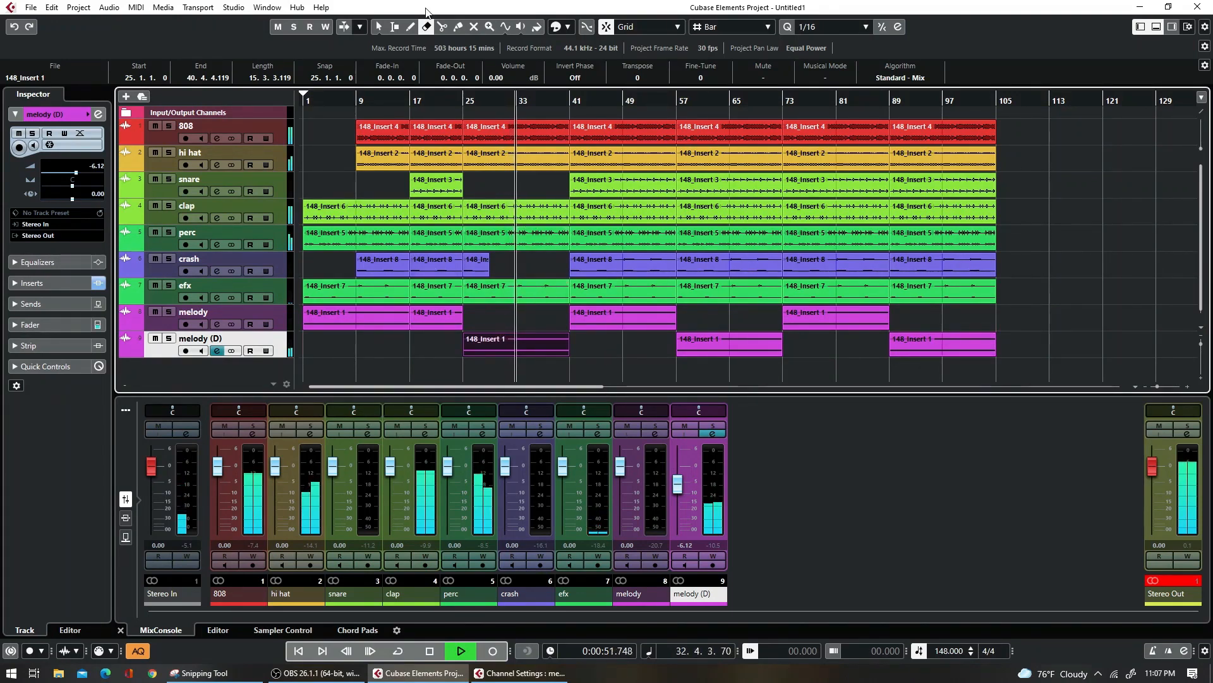
click(377, 24)
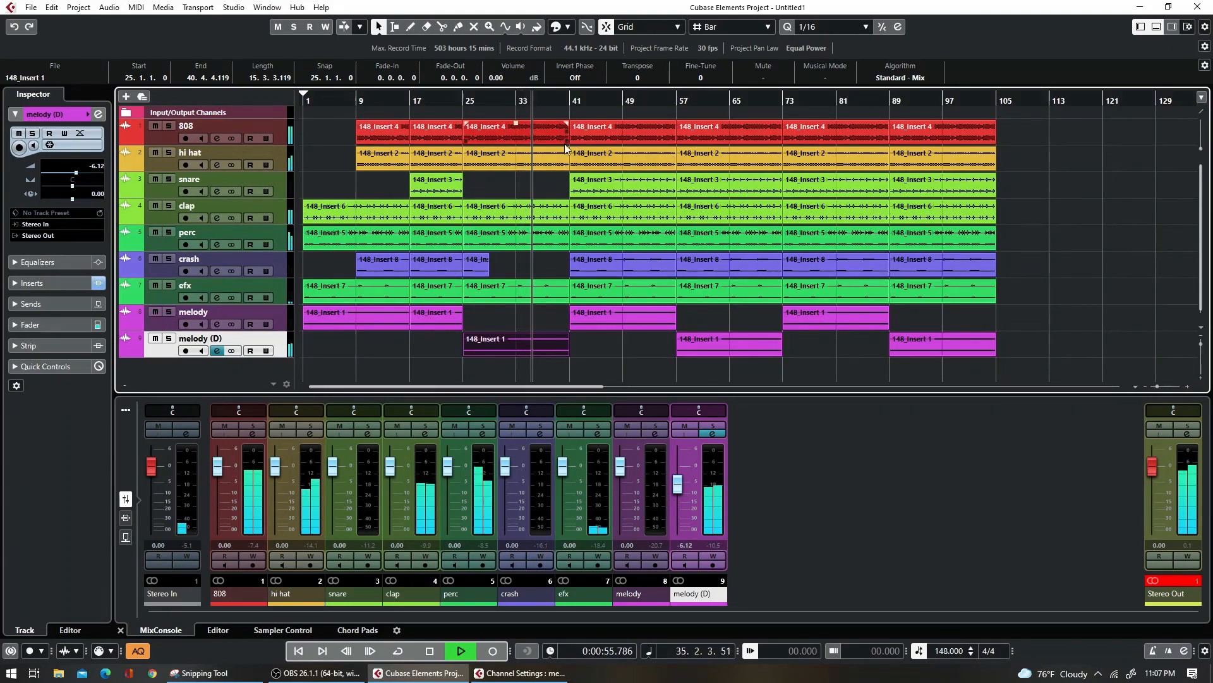
- Trim the ends of the 808, hi hat, clap, perc and efx clips starting at bar 25 to bar 40, and play the transition
drag(566, 141, 562, 143)
key(space)
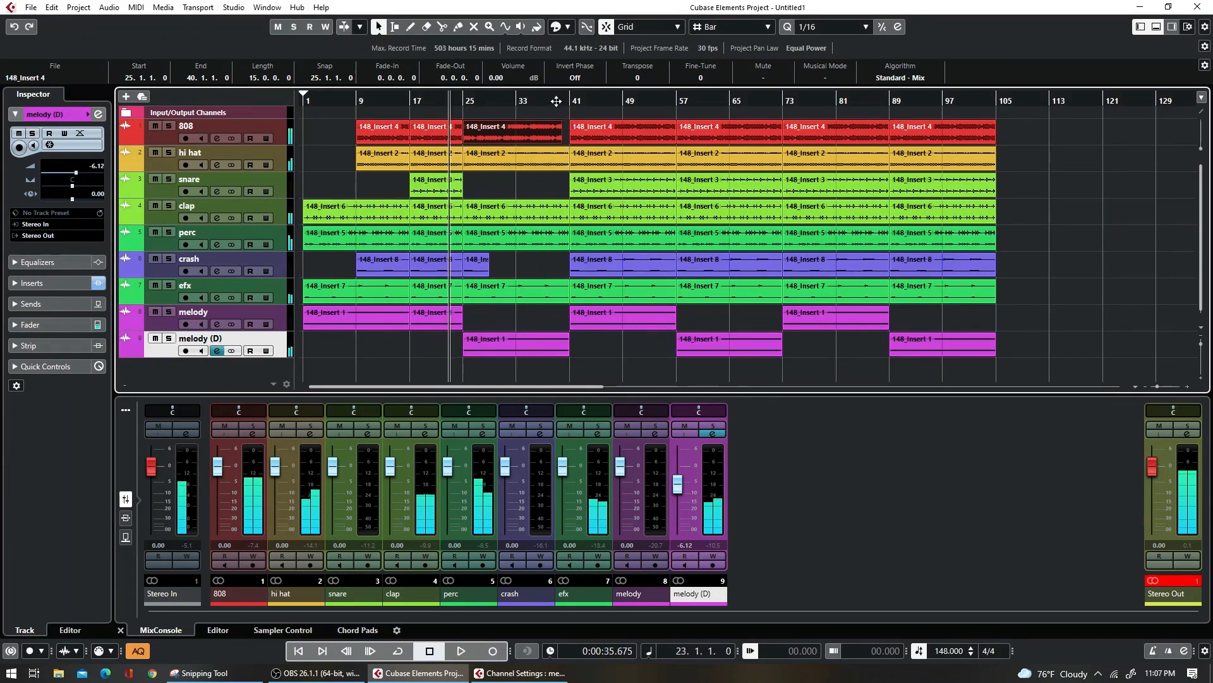
click(555, 100)
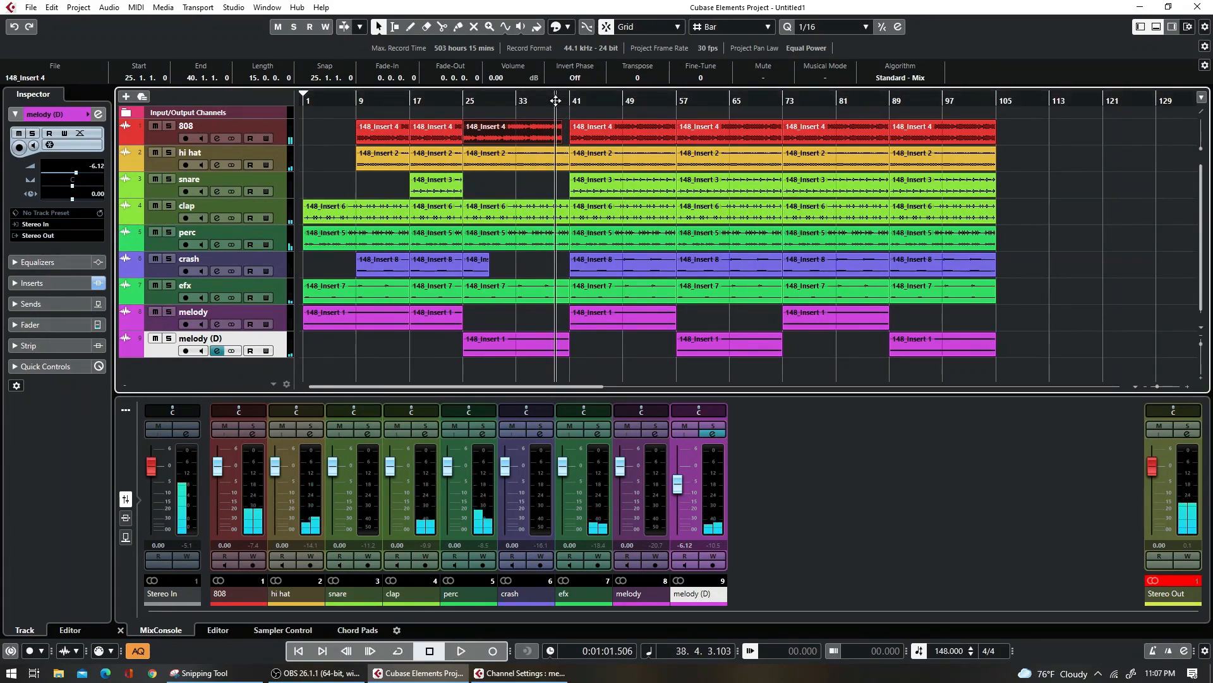
drag(565, 167, 561, 167)
drag(565, 221, 561, 247)
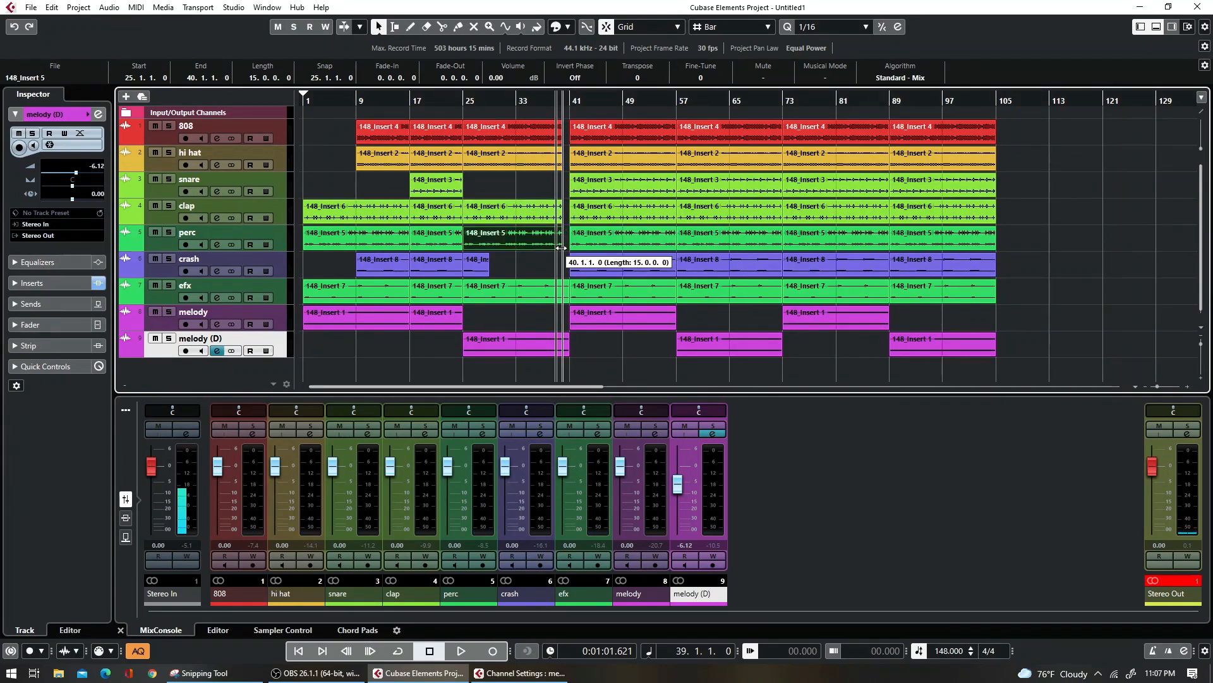
click(566, 296)
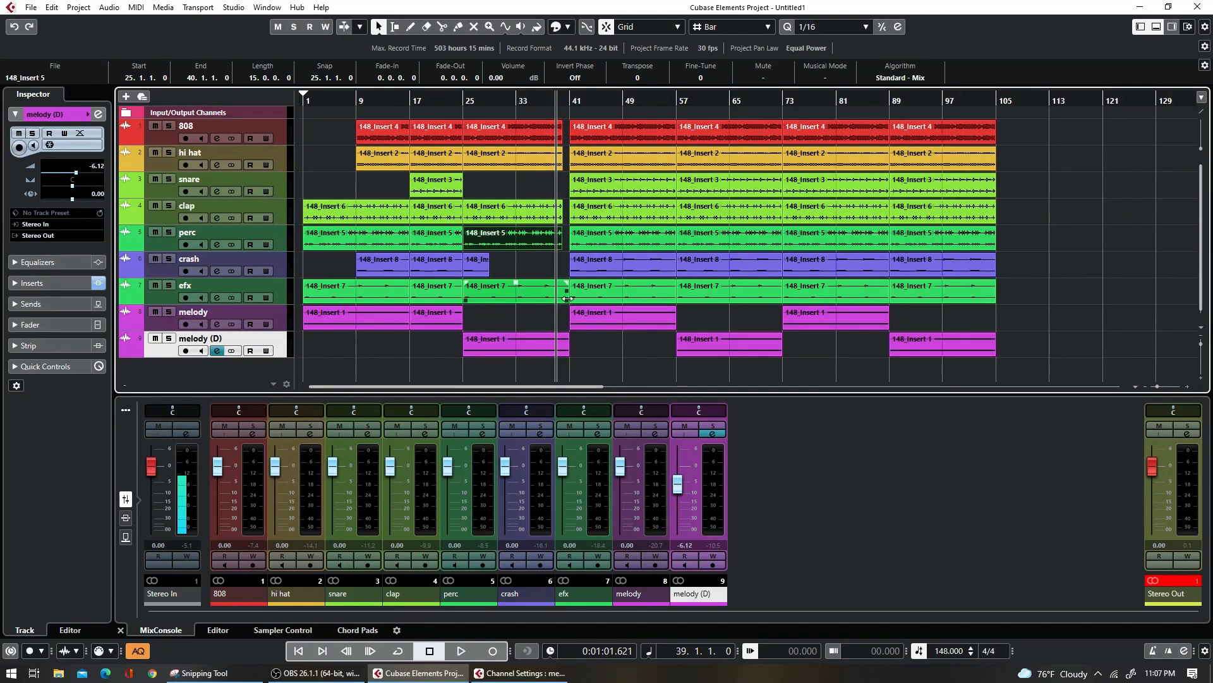
drag(567, 298, 562, 298)
click(559, 123)
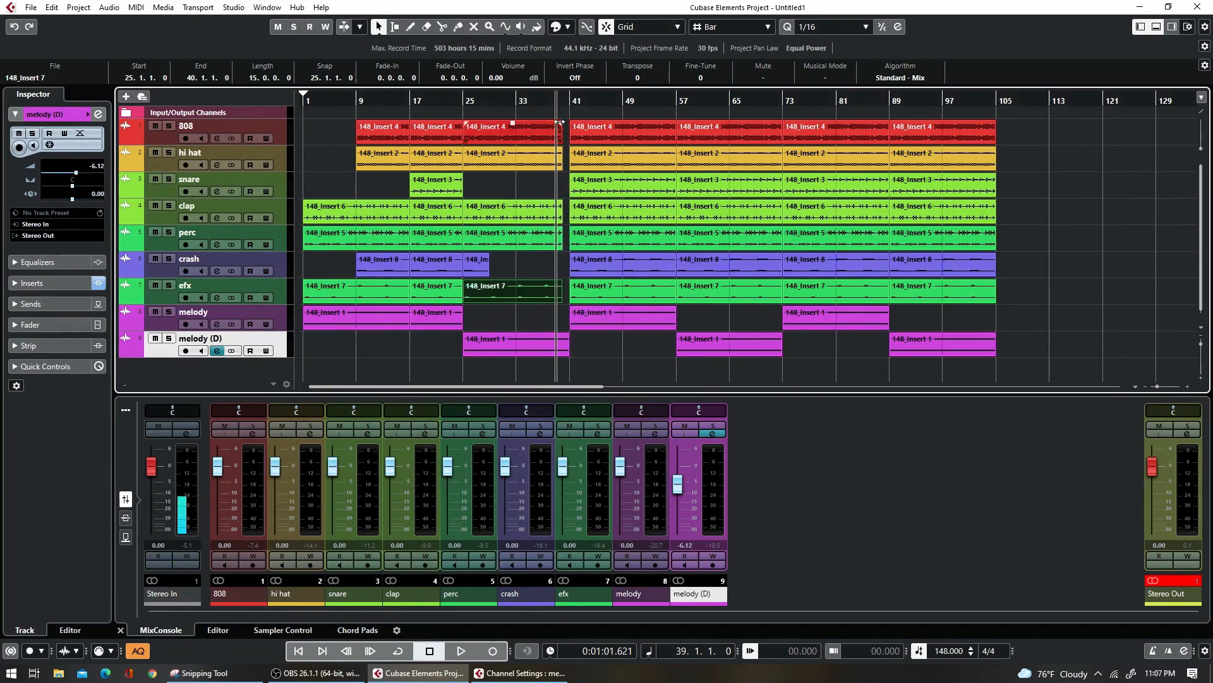
key(space)
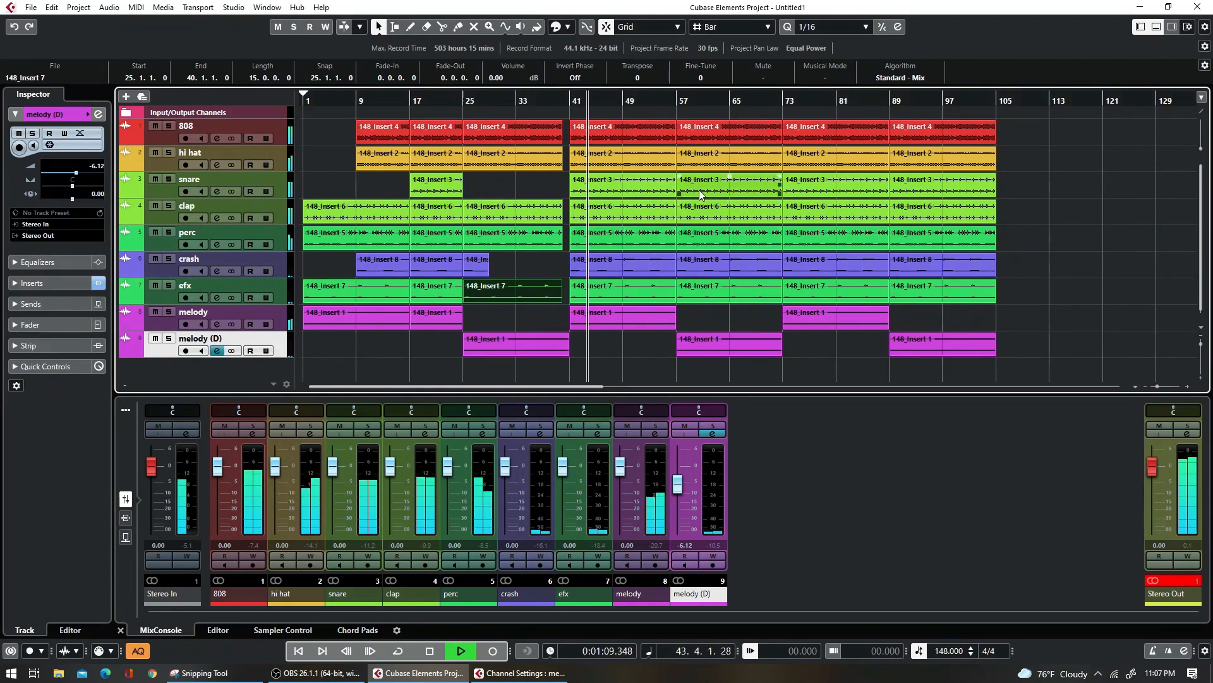
- Trim the start of the bar-57 hi hat clip to bar 61 and the bar-57 808 clip to bar 60, playing from bar 55
click(685, 157)
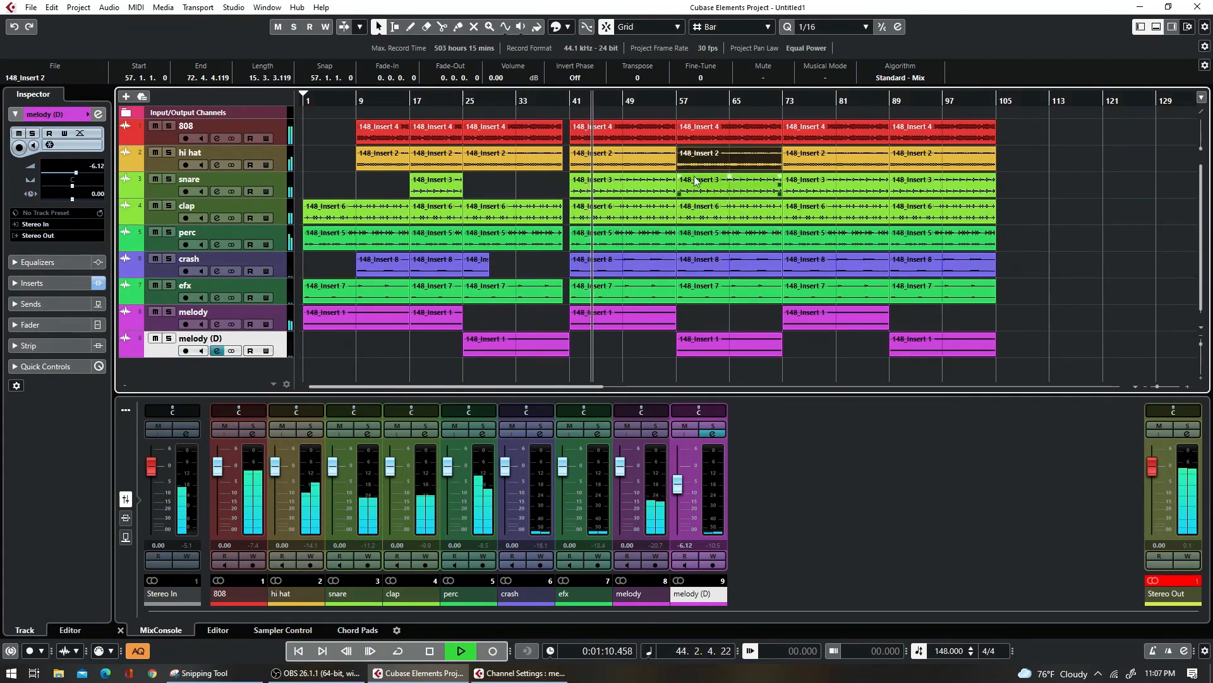
key(space)
click(663, 99)
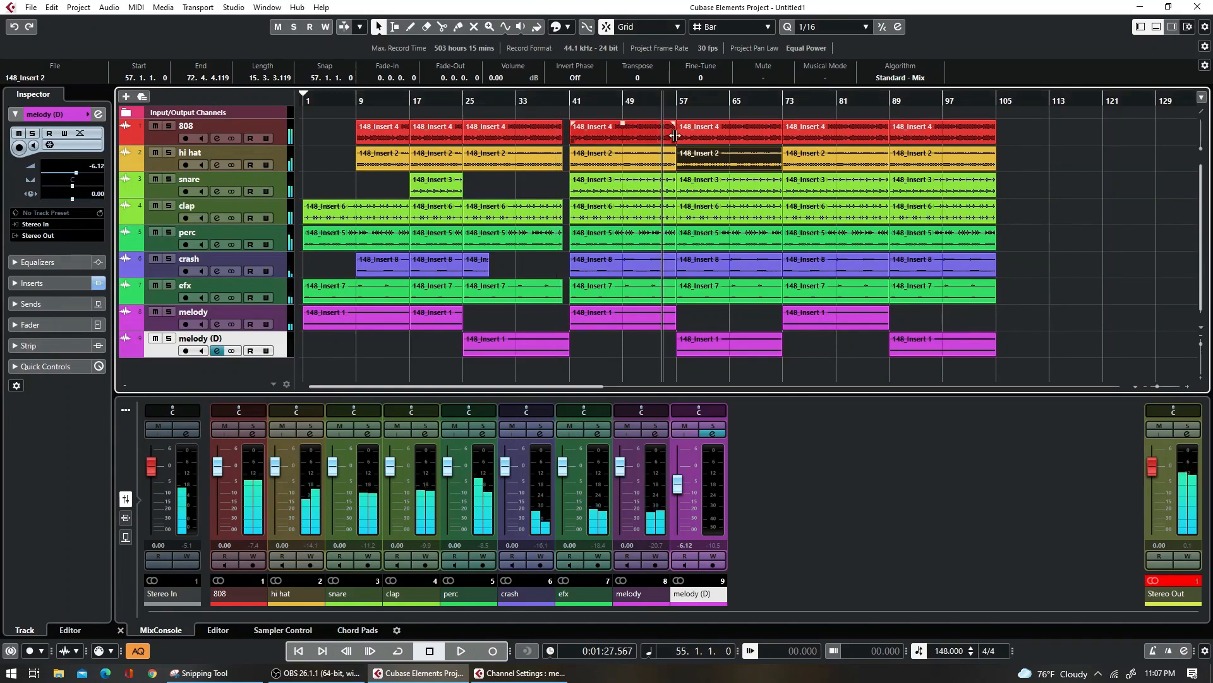
drag(678, 167, 705, 165)
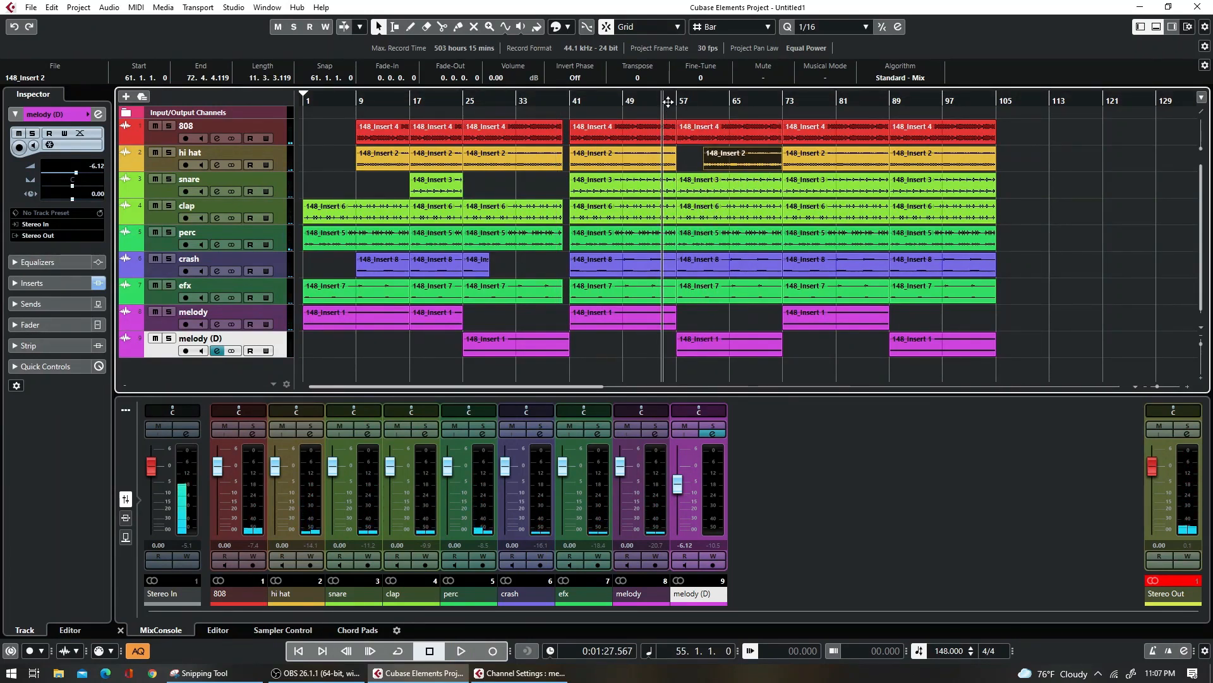
key(space)
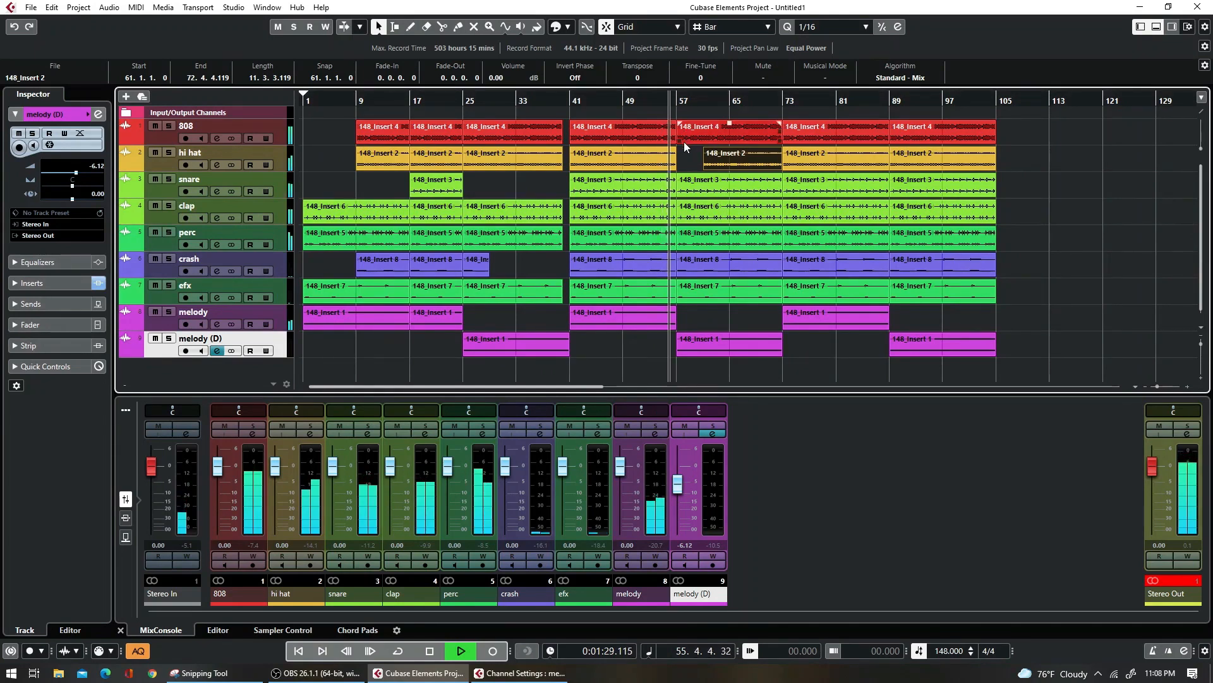
drag(684, 141, 697, 142)
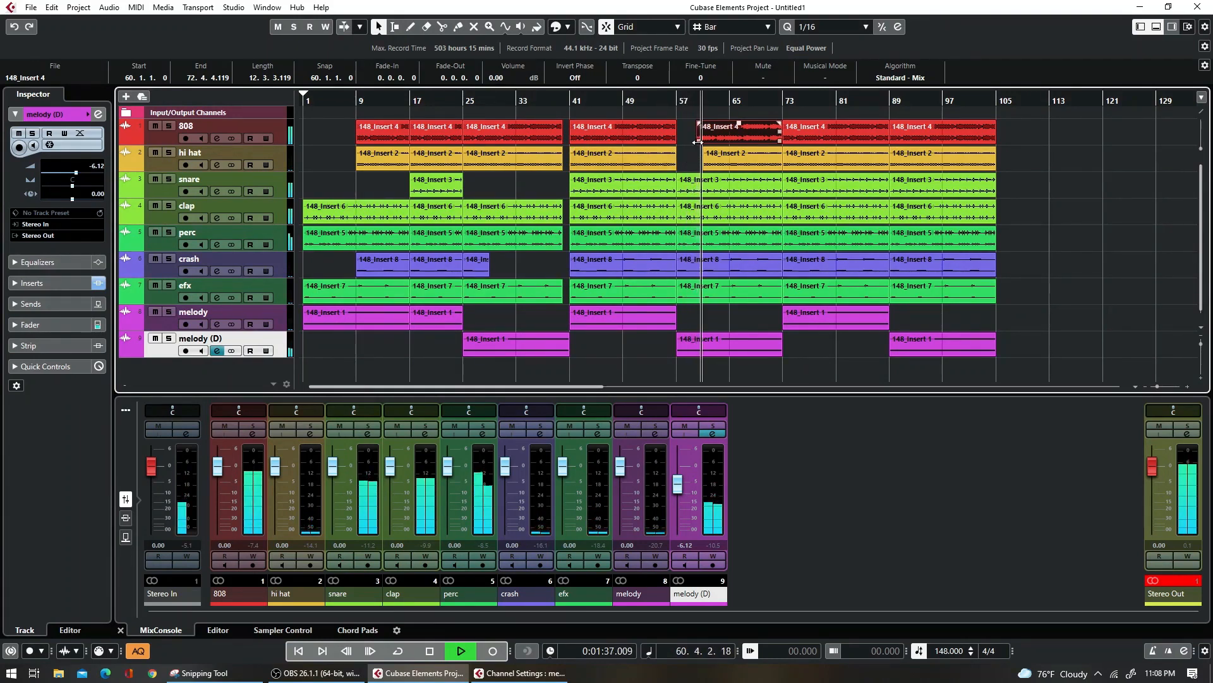
- Trim the start of the 808 clip at bar 60 to bar 61 and play the section from bar 53
click(1188, 387)
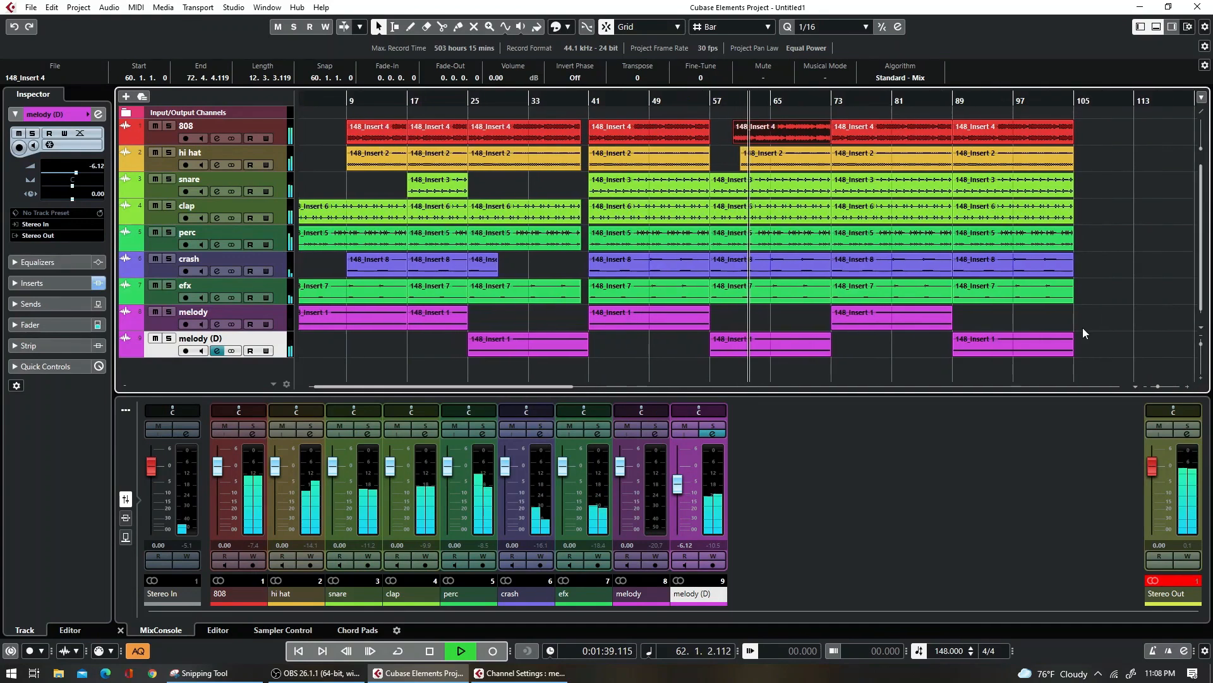
key(space)
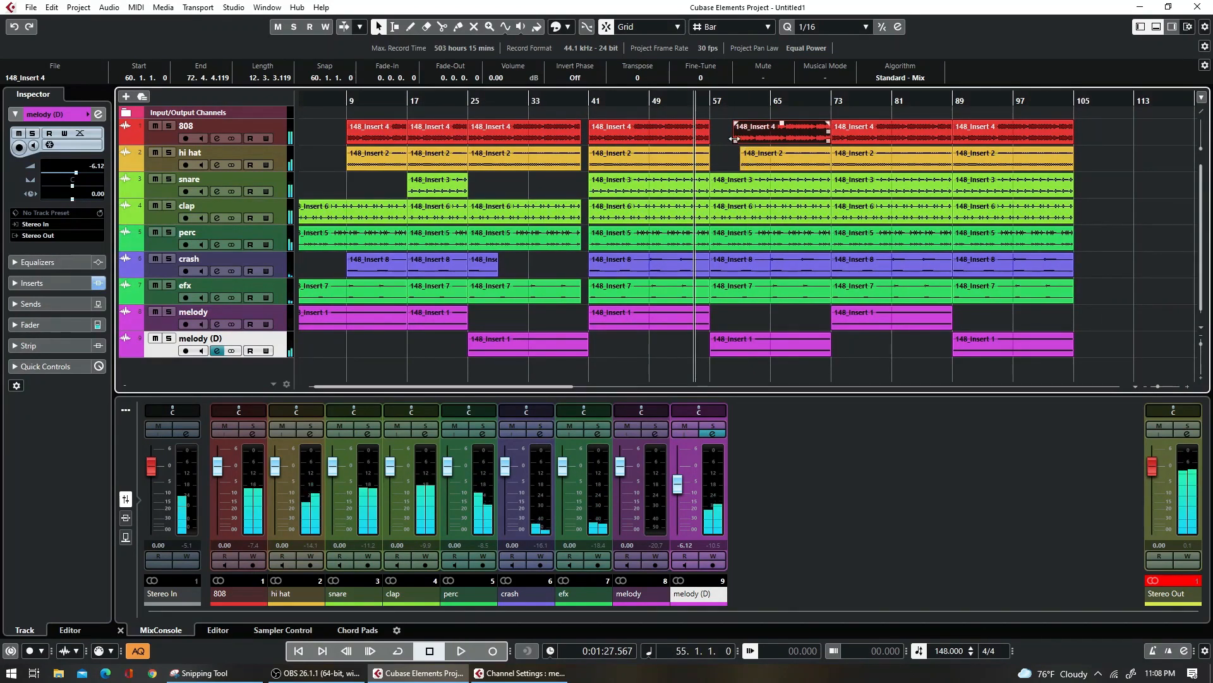
drag(731, 138, 739, 137)
drag(680, 101, 682, 105)
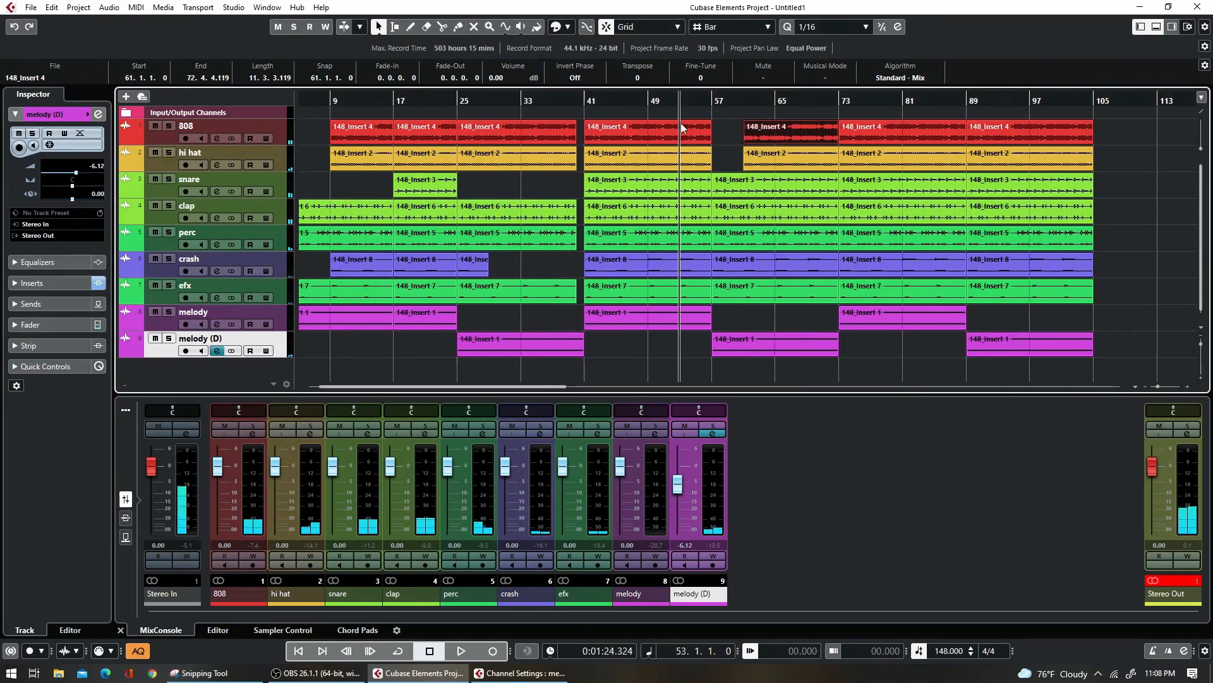
key(space)
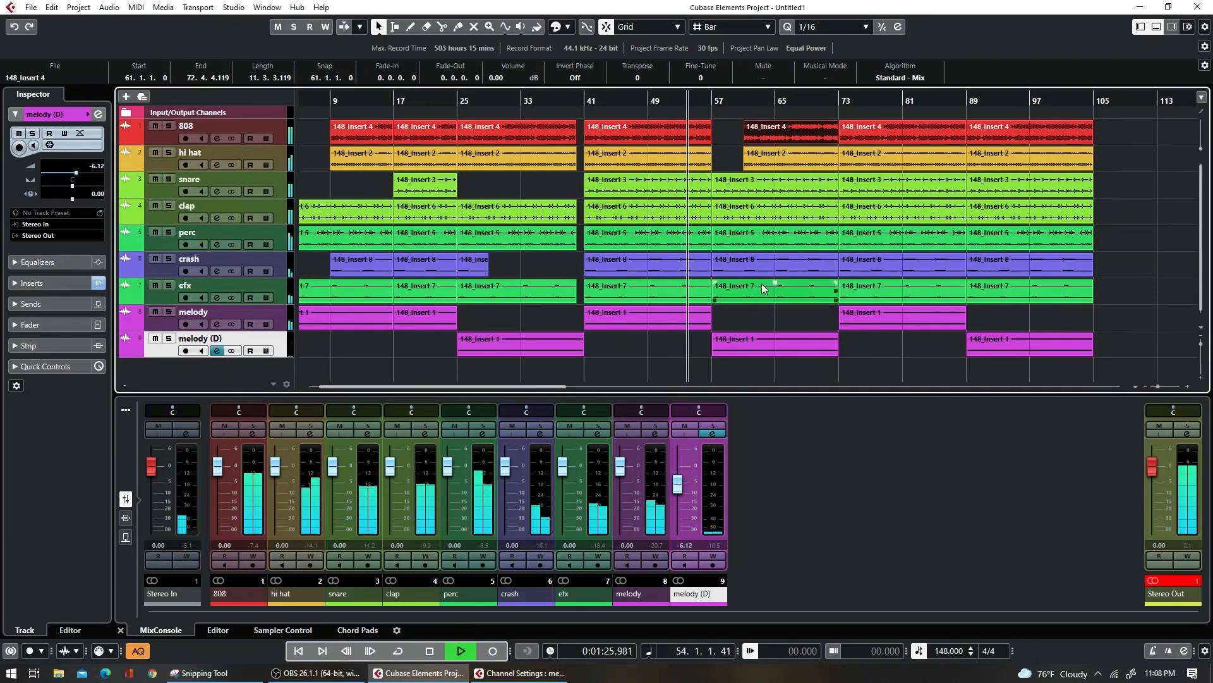
- Trim the end of the bar-57 crash clip to bar 59 and the end of the bar-61 hi hat clip to bar 71
click(744, 272)
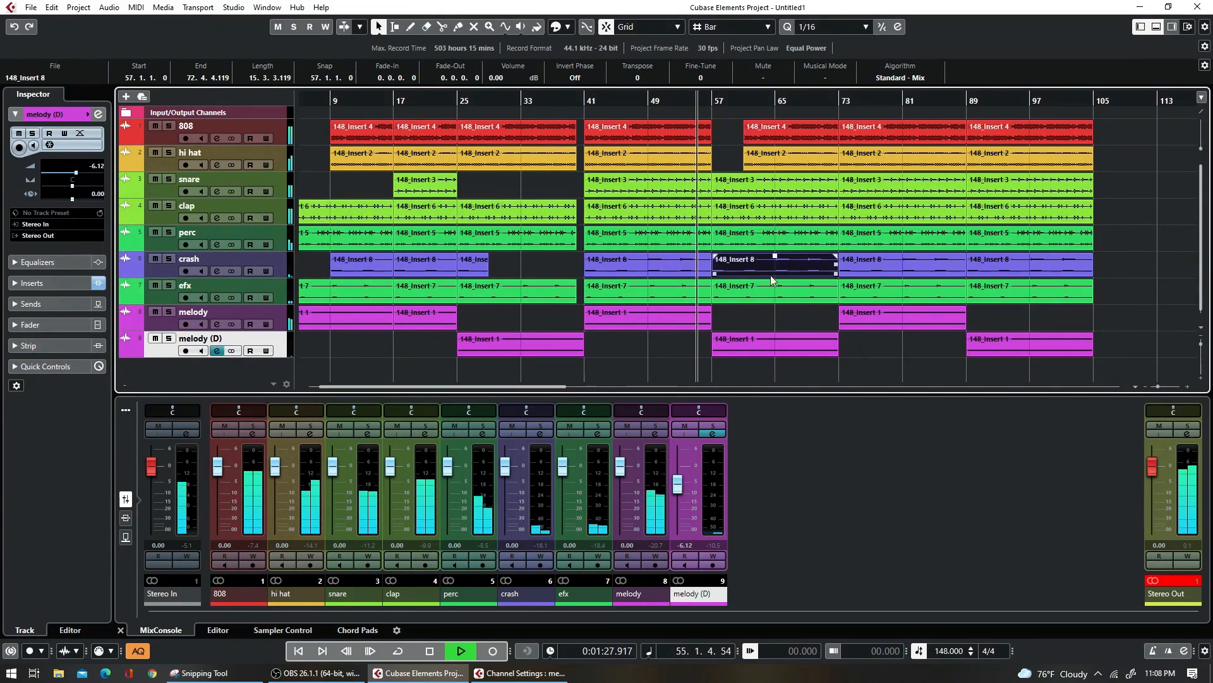
drag(834, 273, 727, 272)
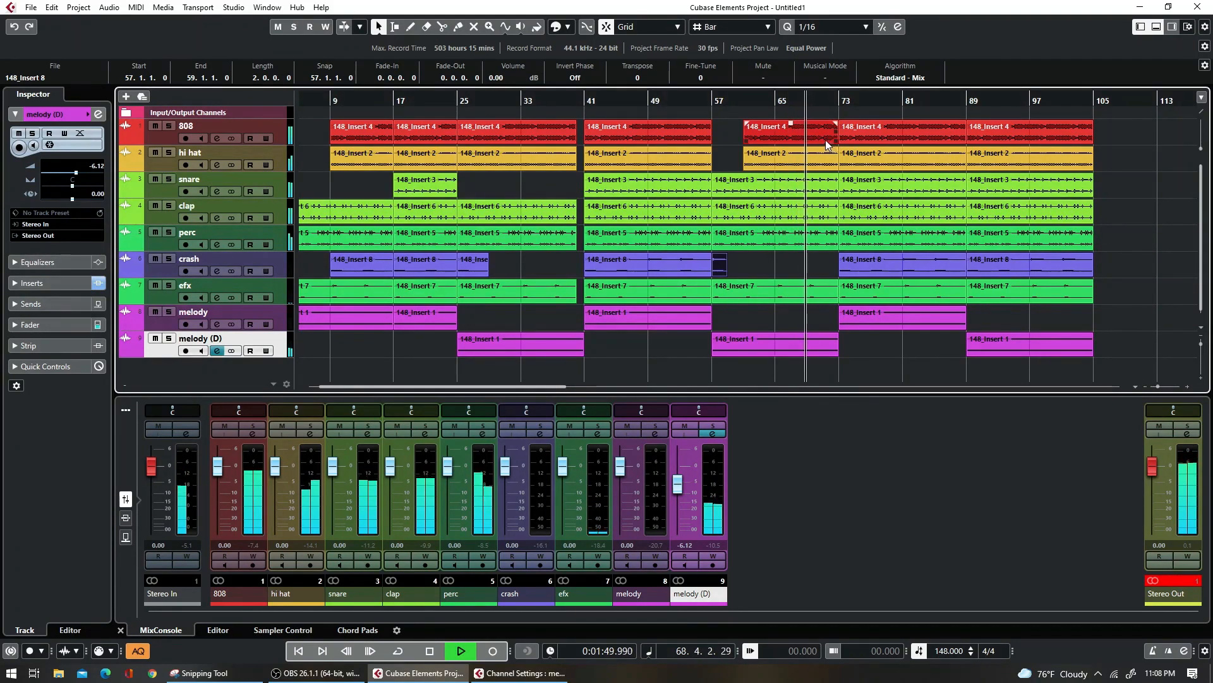
click(798, 186)
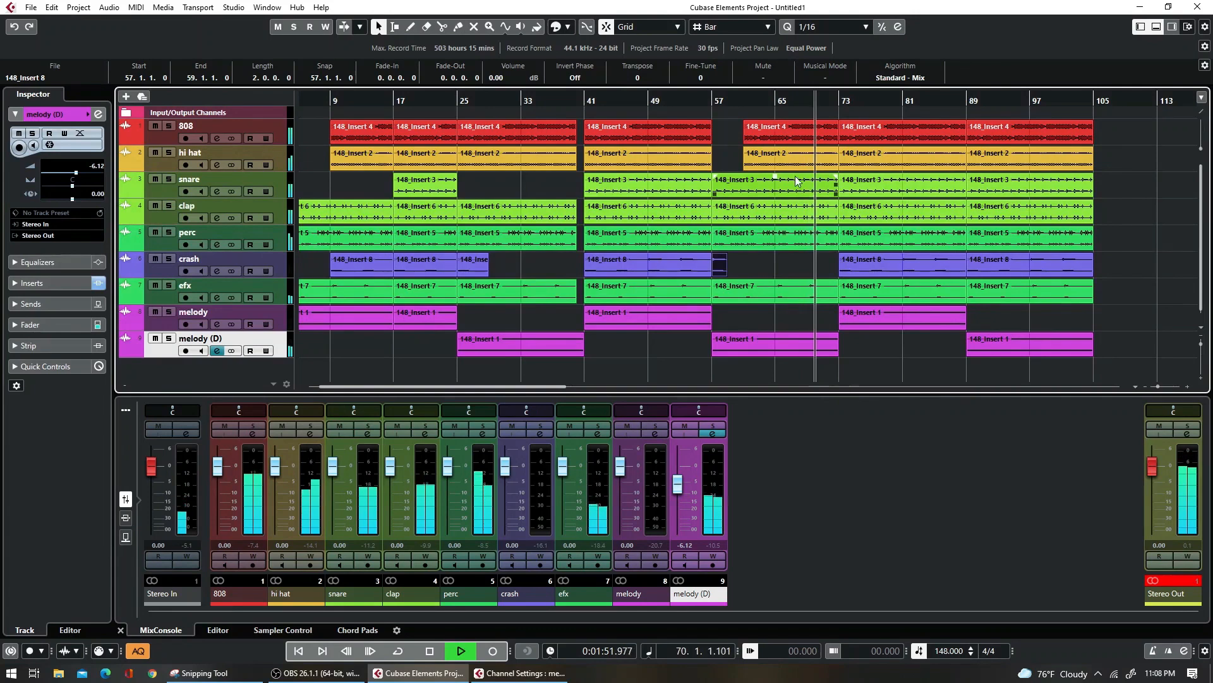
click(833, 167)
key(space)
drag(834, 167, 816, 173)
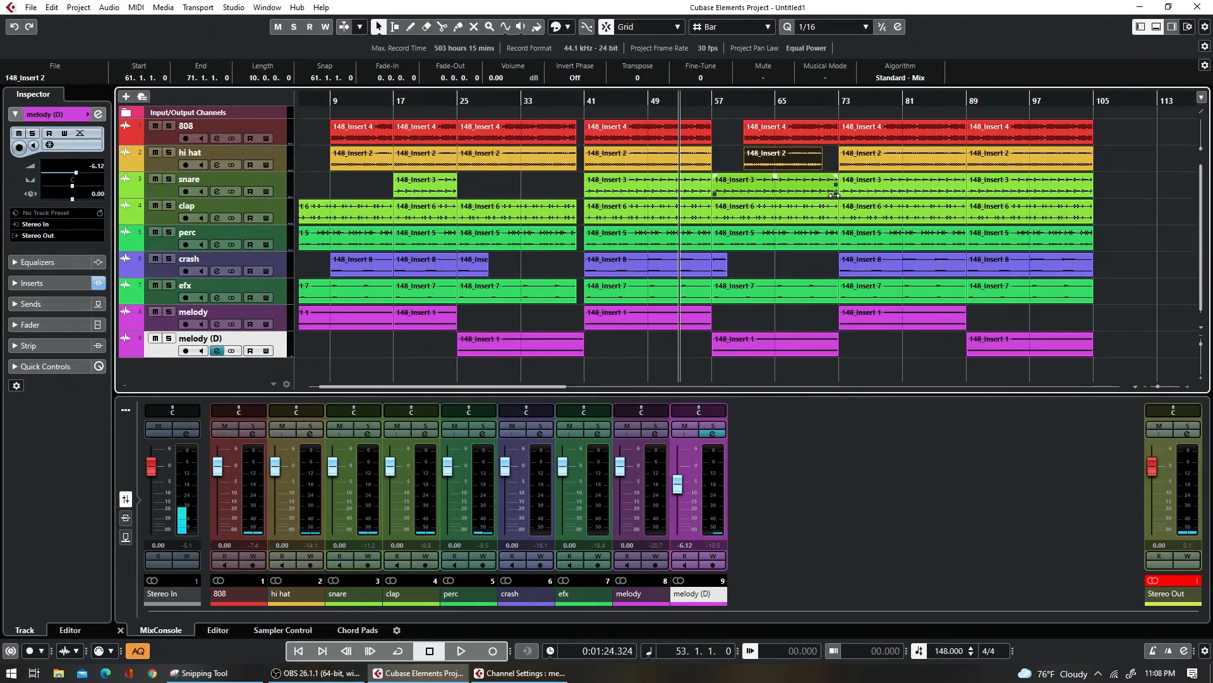
- Delete the snare clip at bar 57 and play the section from bar 53
click(774, 189)
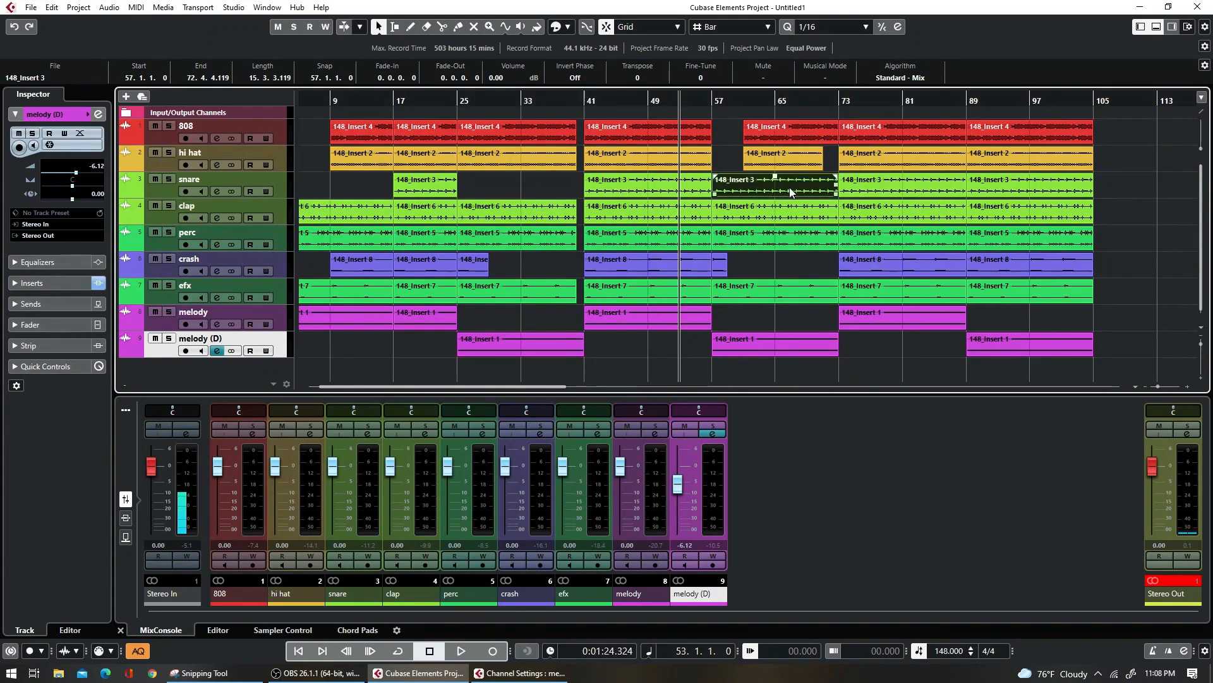
key(Delete)
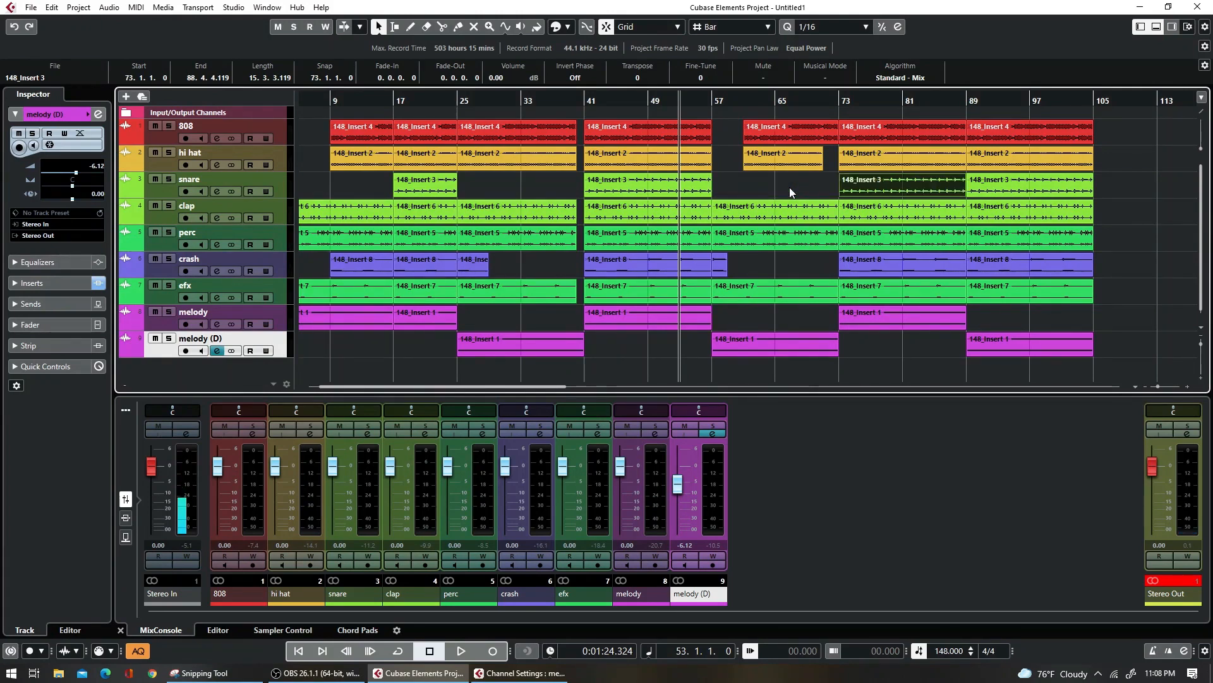
key(space)
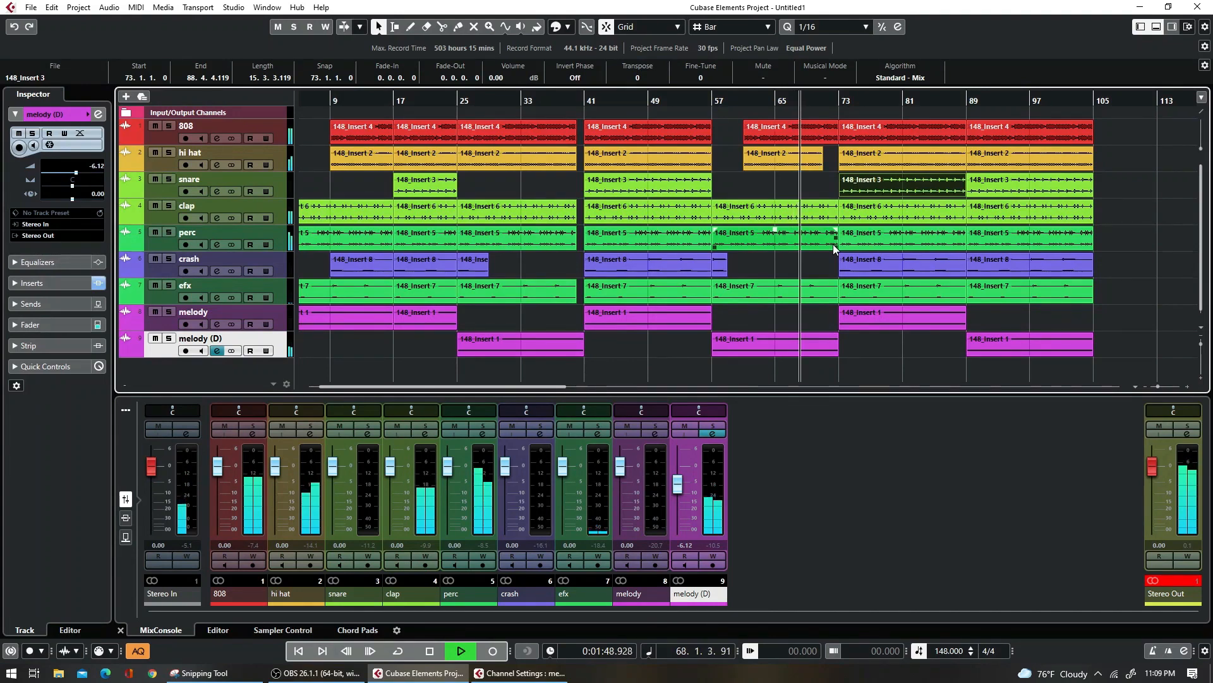
- Trim the ends of the bar-57 clap clip and the bar-61 808 clip to bar 72, and play the transition from bar 70
drag(835, 220, 830, 221)
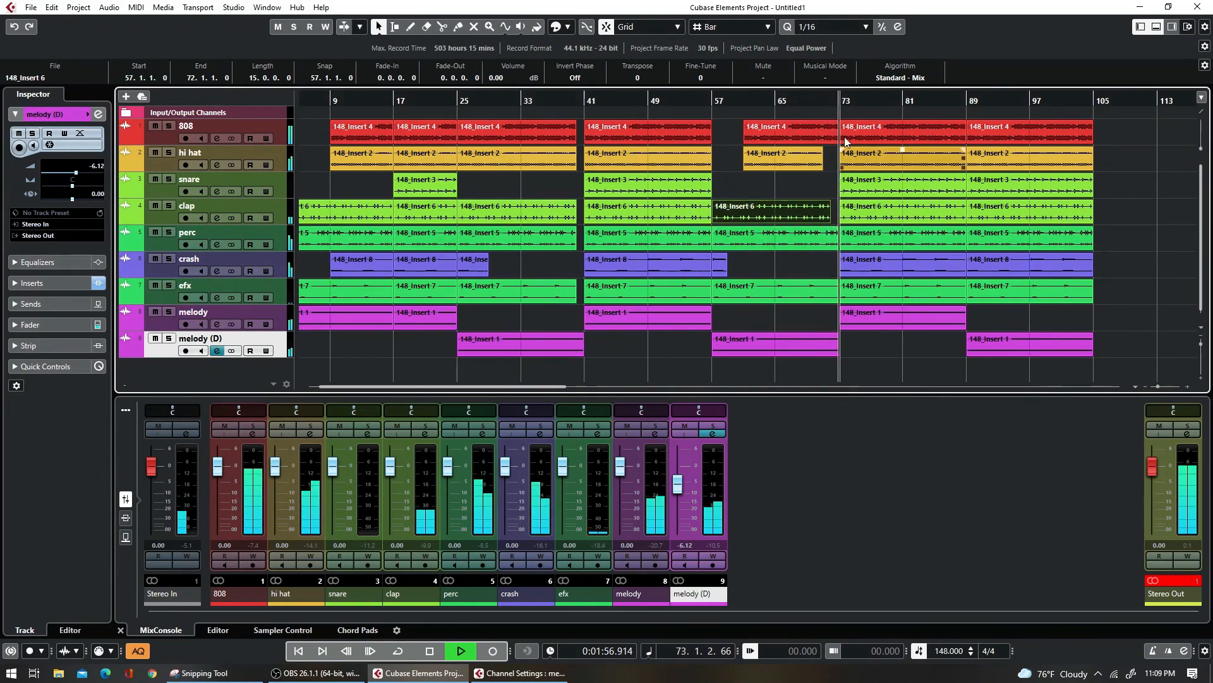
drag(839, 138, 828, 140)
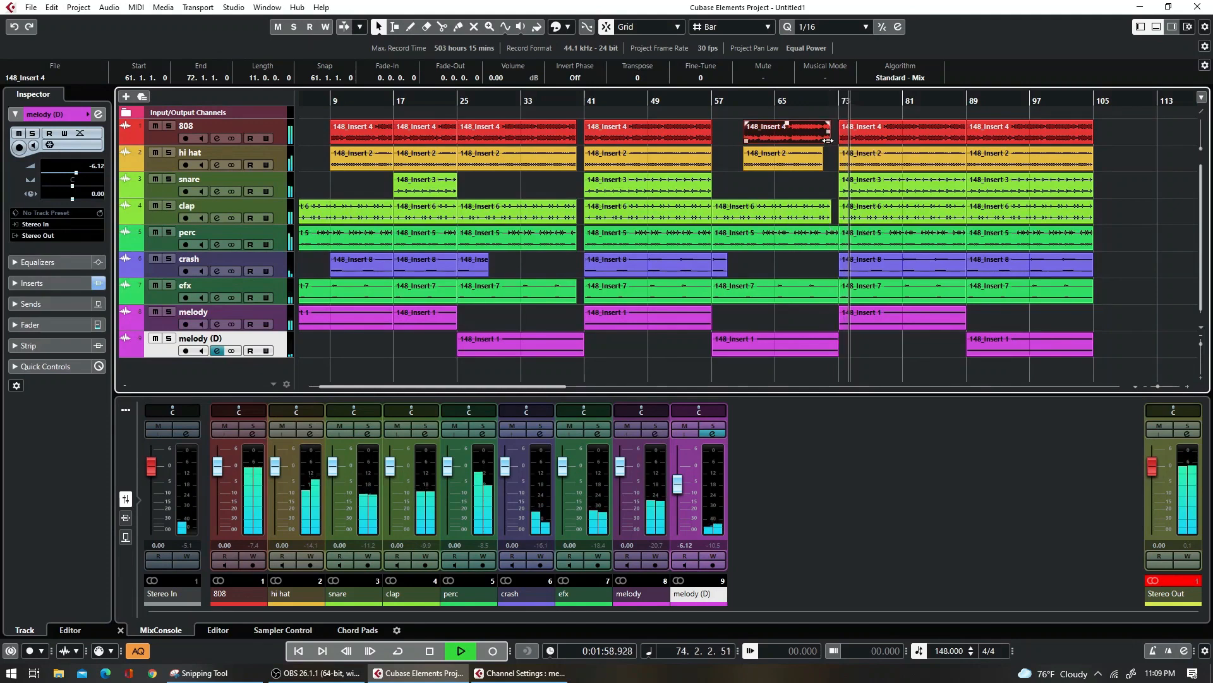
click(812, 100)
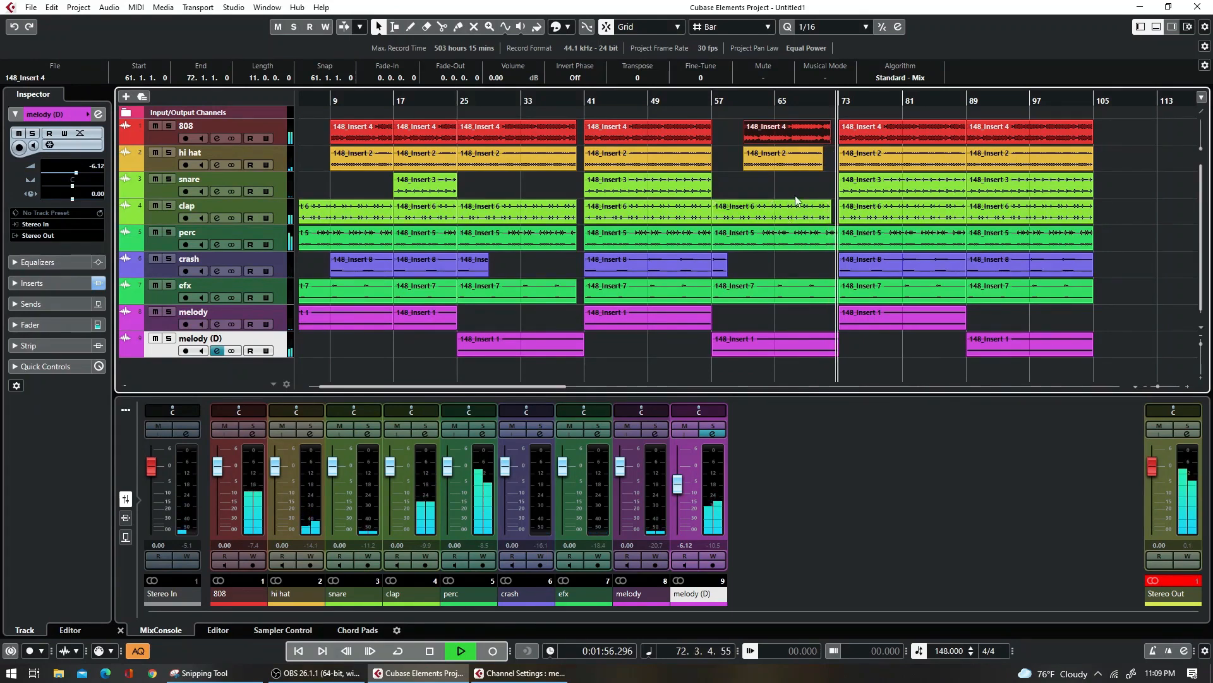
key(space)
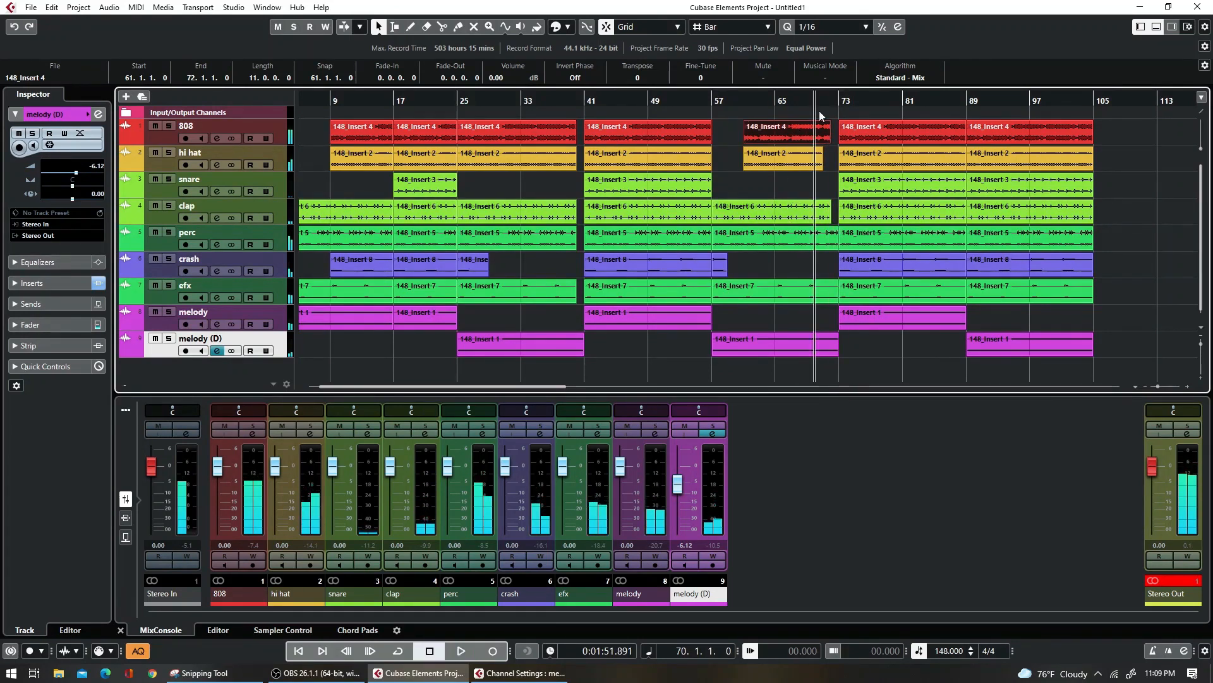
- Solo the 808 track and listen to the end of its bar-61 clip from bar 70
click(169, 126)
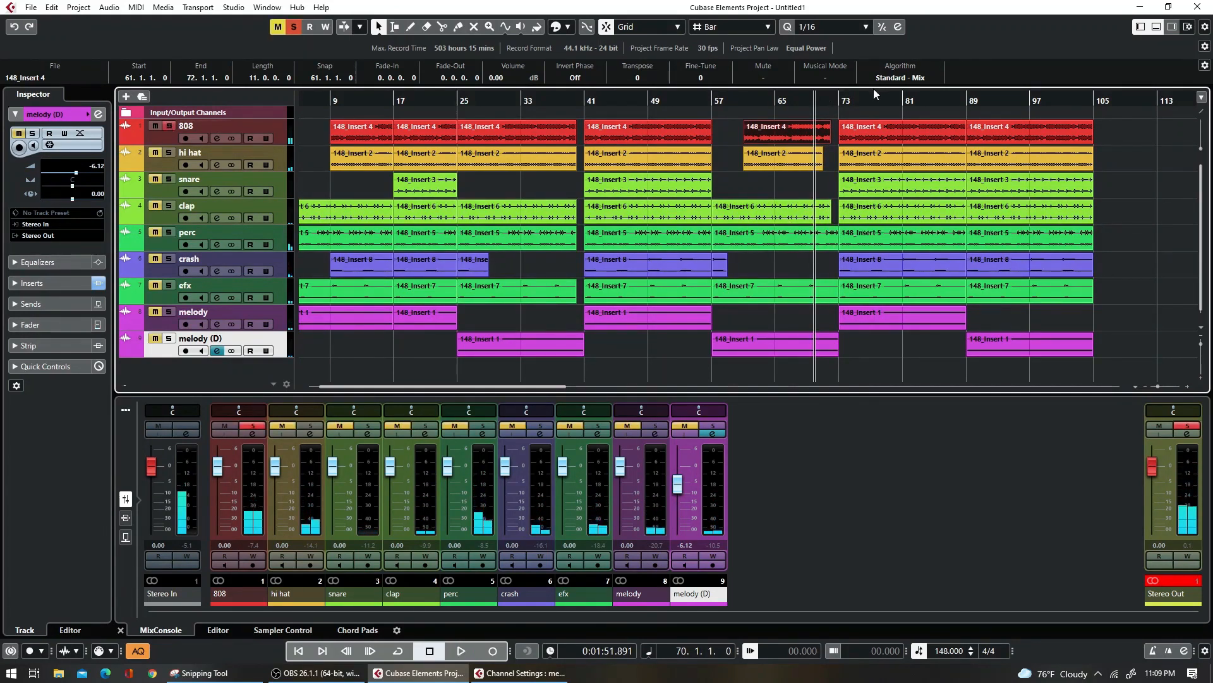
key(space)
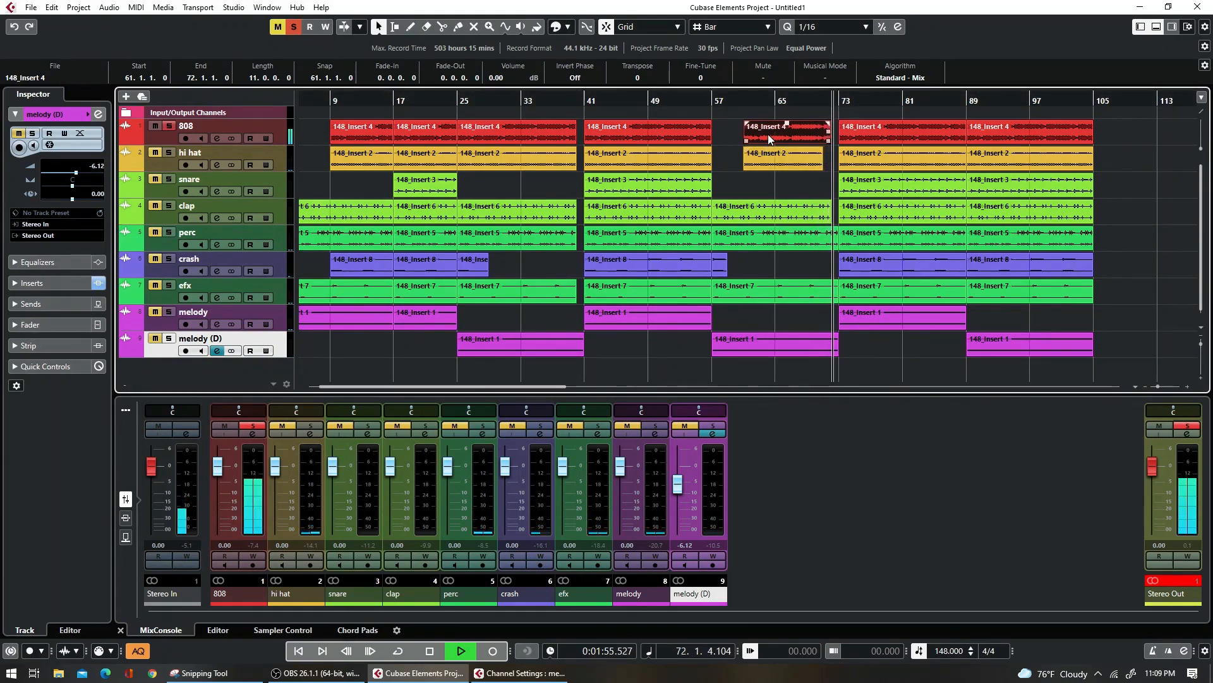
key(space)
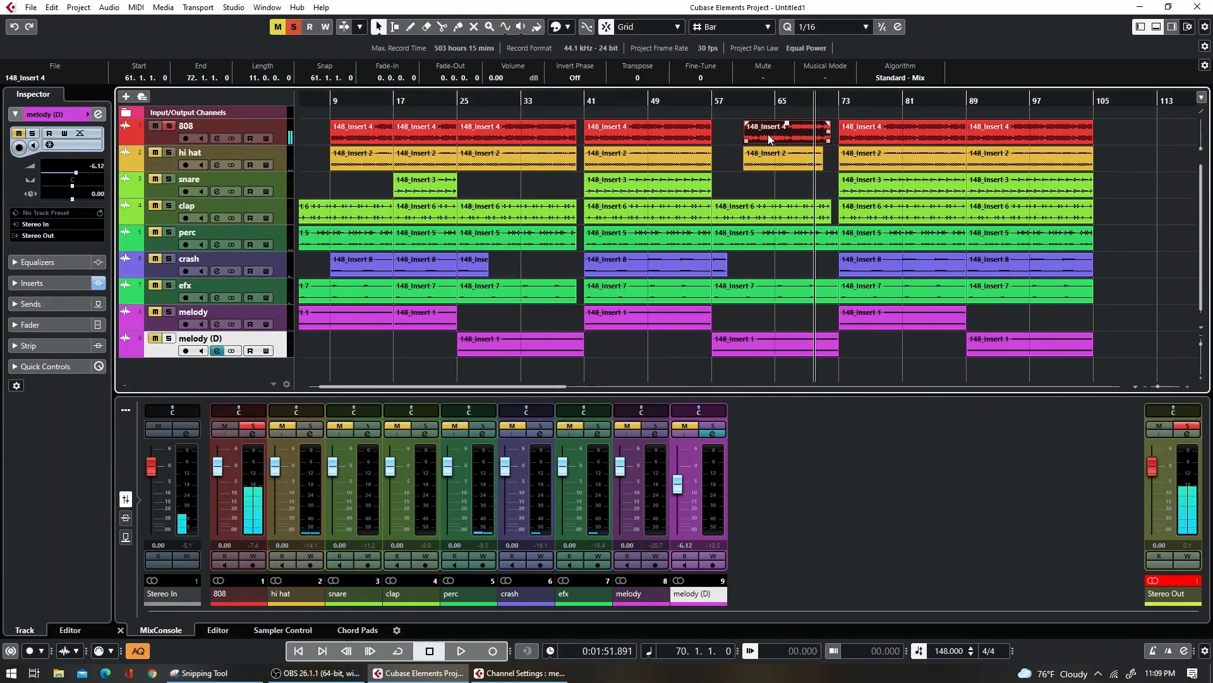
- Try to apply a crossfade to the 808 clip at bar 61 and play it from bar 70
click(116, 9)
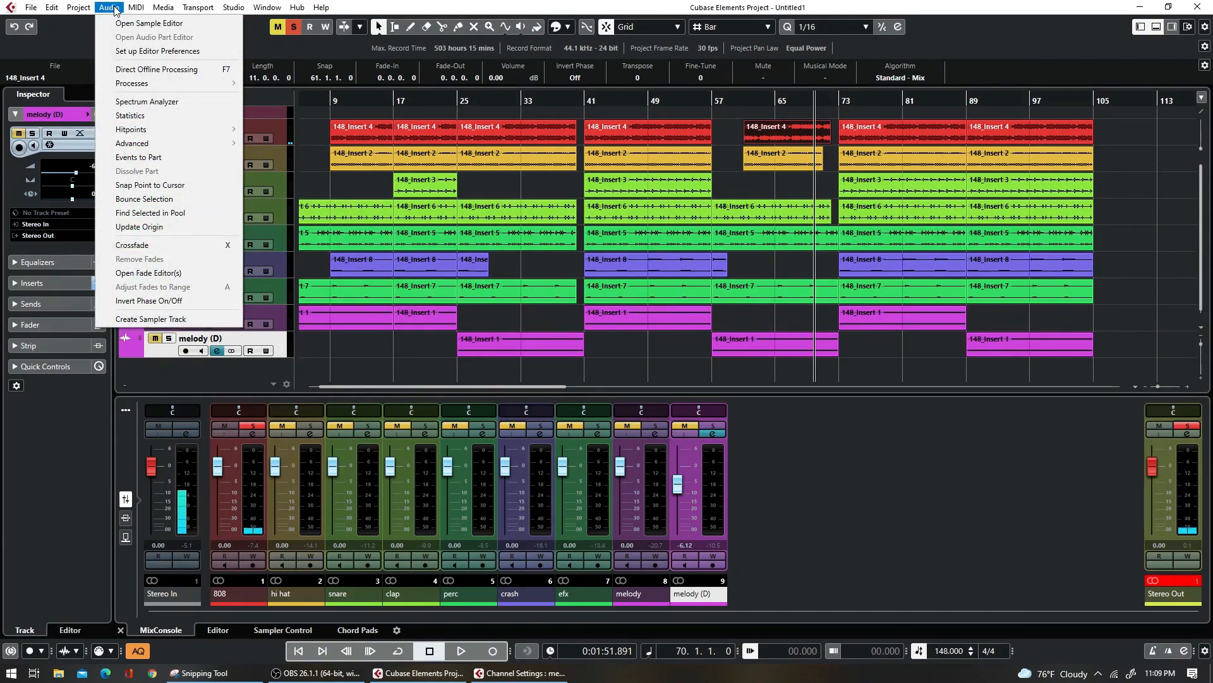
click(174, 244)
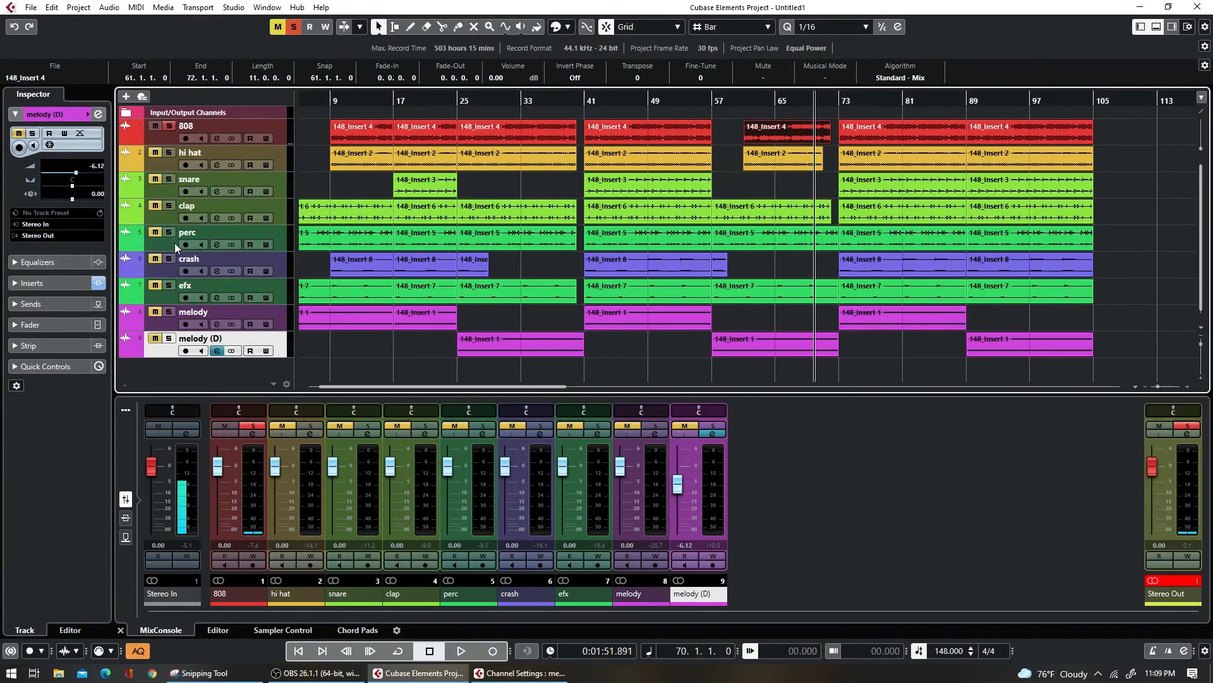
key(space)
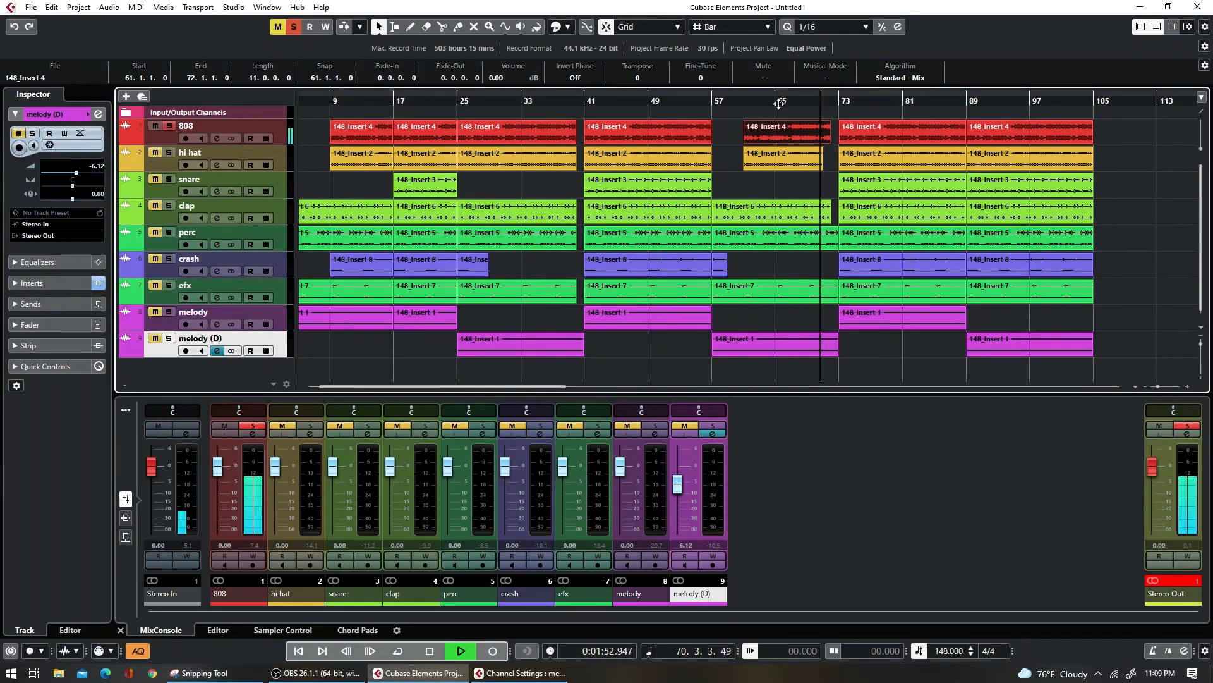
click(567, 133)
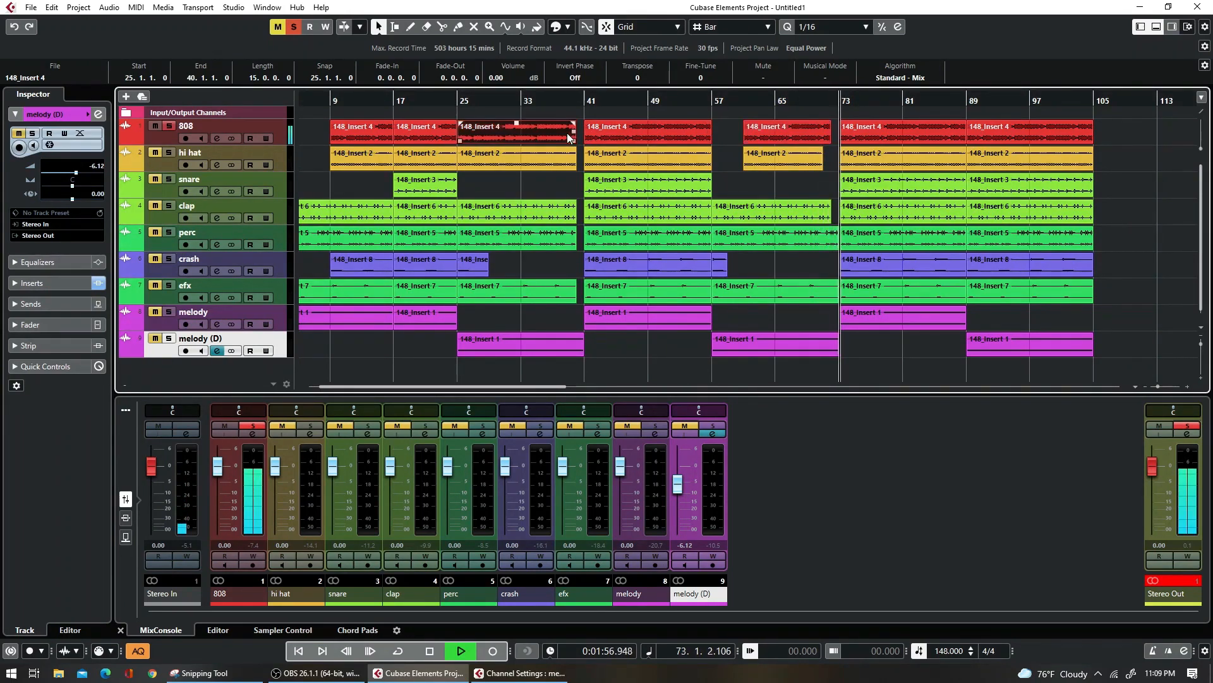
key(space)
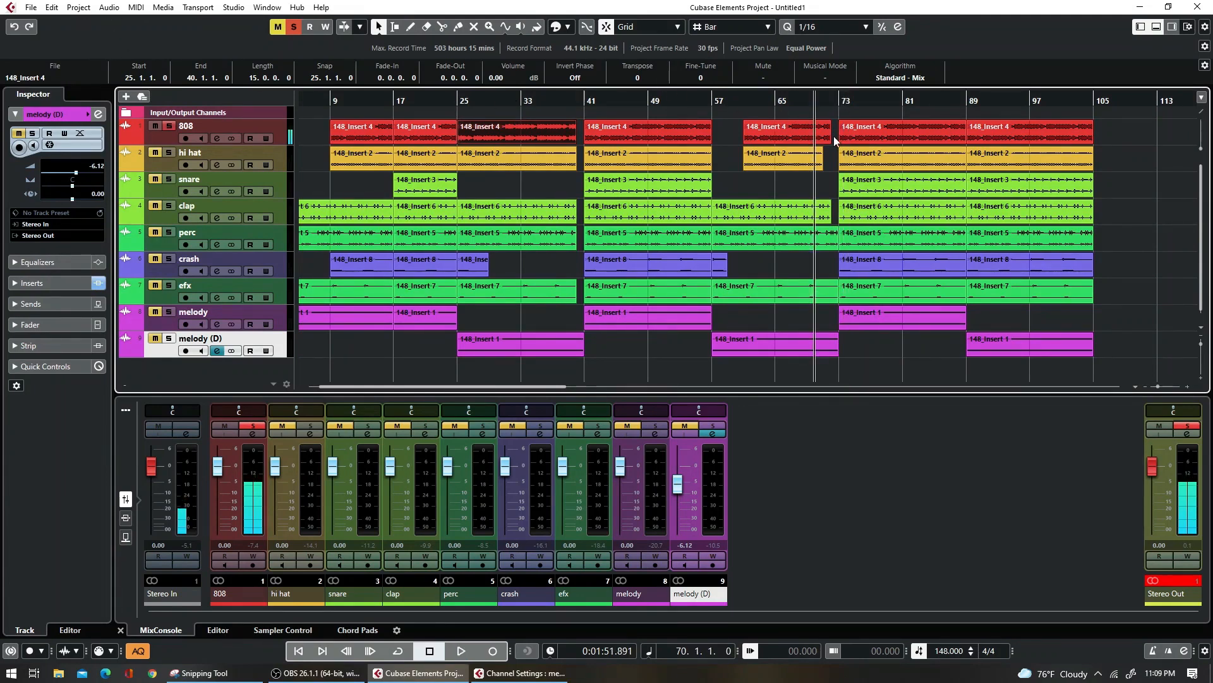
- Add fade-outs of 0.0.3.98 to the bar-61 808 clip and 0.0.2.66 to the bar-25 808 clip, playing from bar 70
click(823, 134)
drag(826, 122, 826, 122)
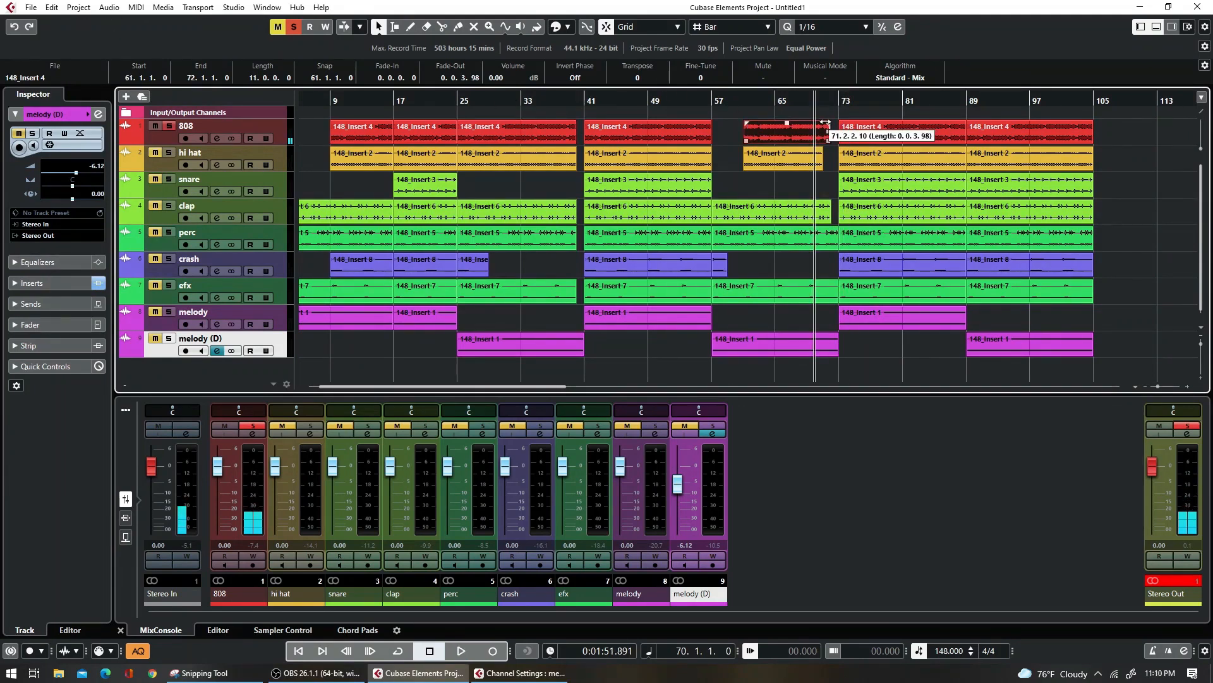
key(space)
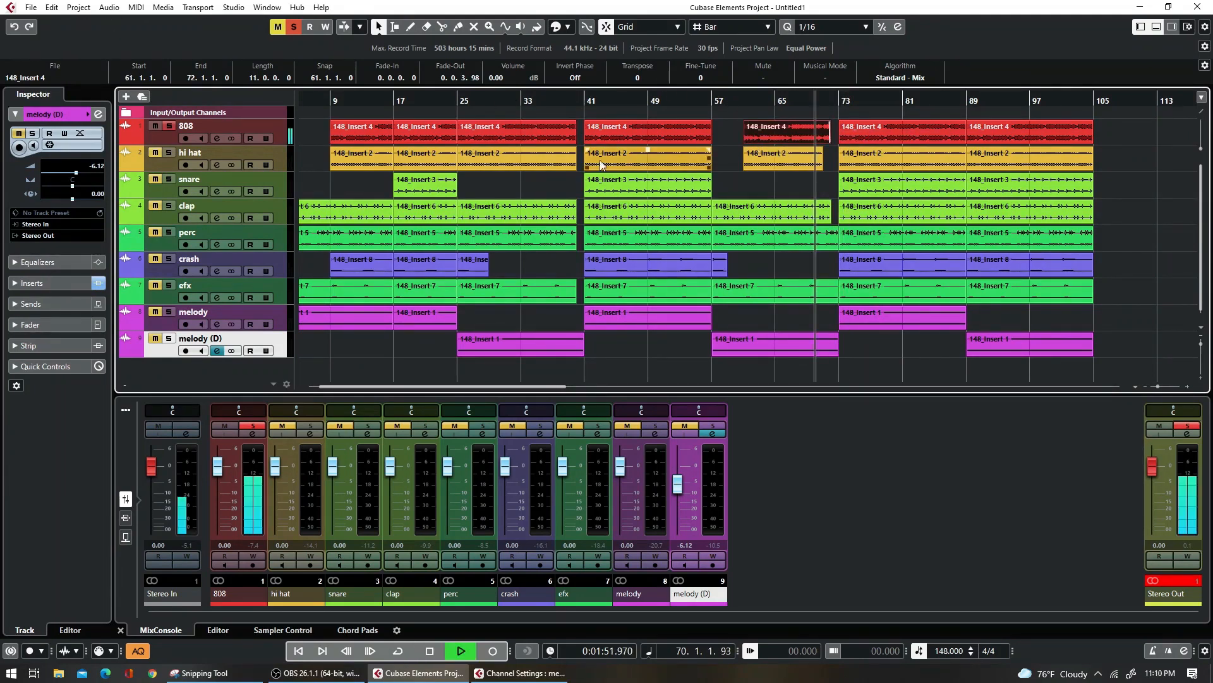
click(562, 131)
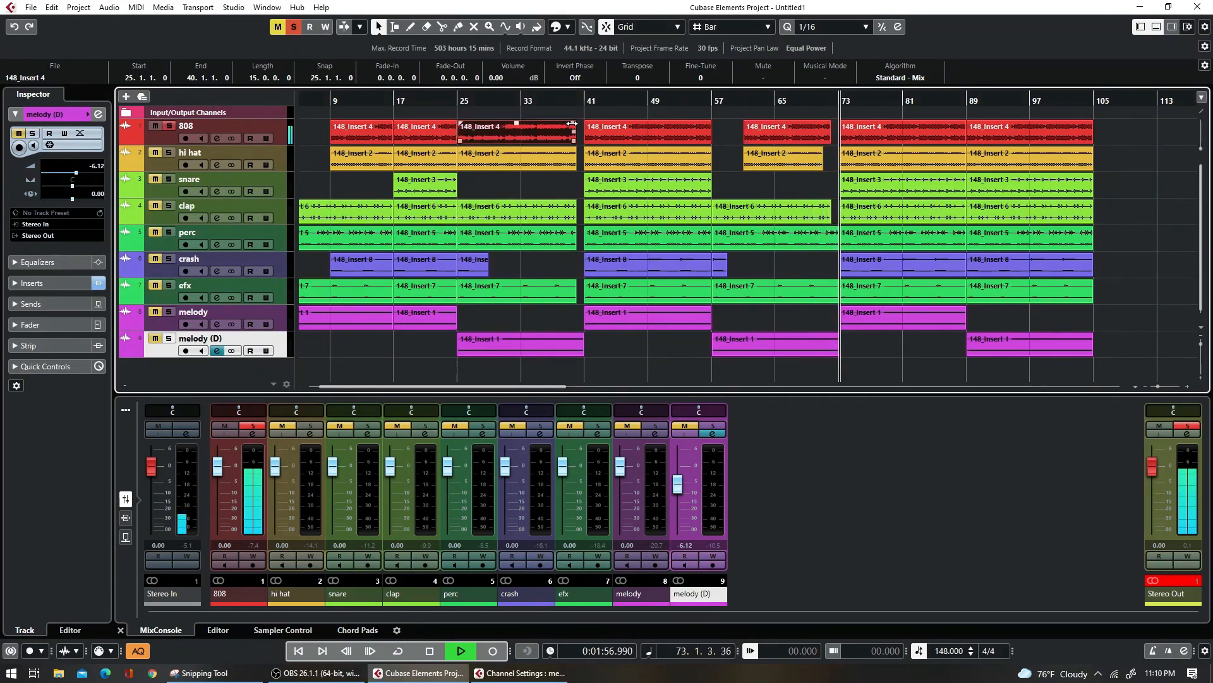
drag(572, 123, 570, 124)
- Turn off solo on the 808 track and play the full mix from bar 71
click(169, 125)
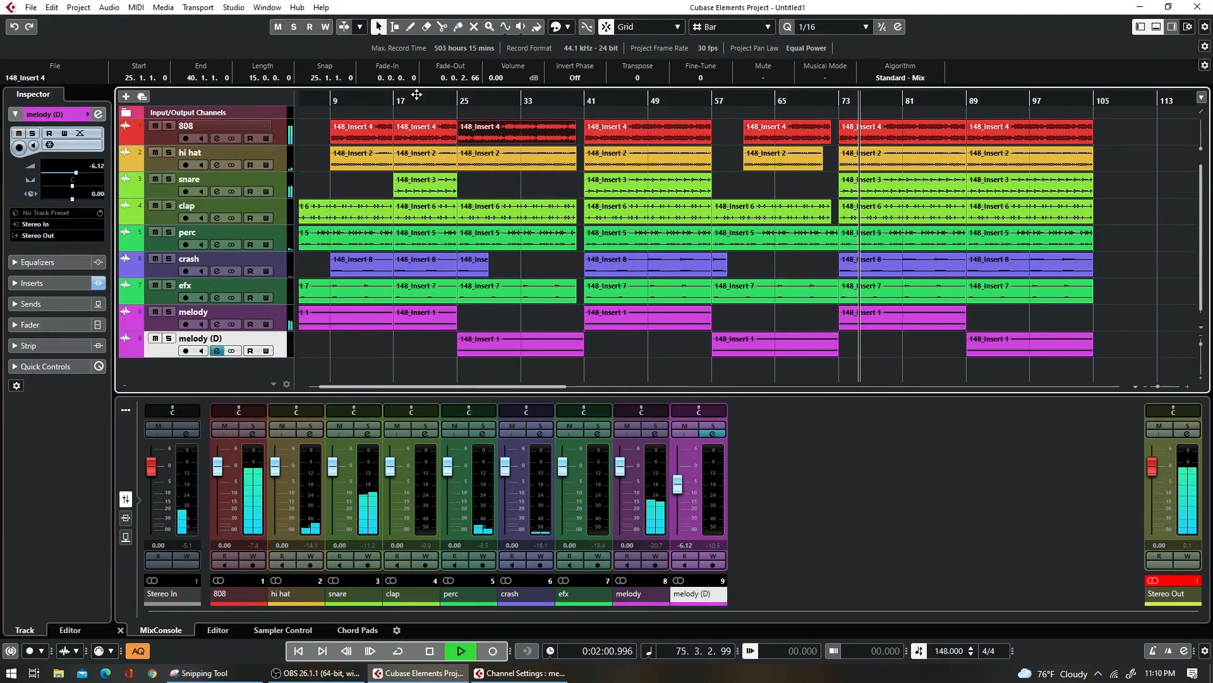
click(825, 100)
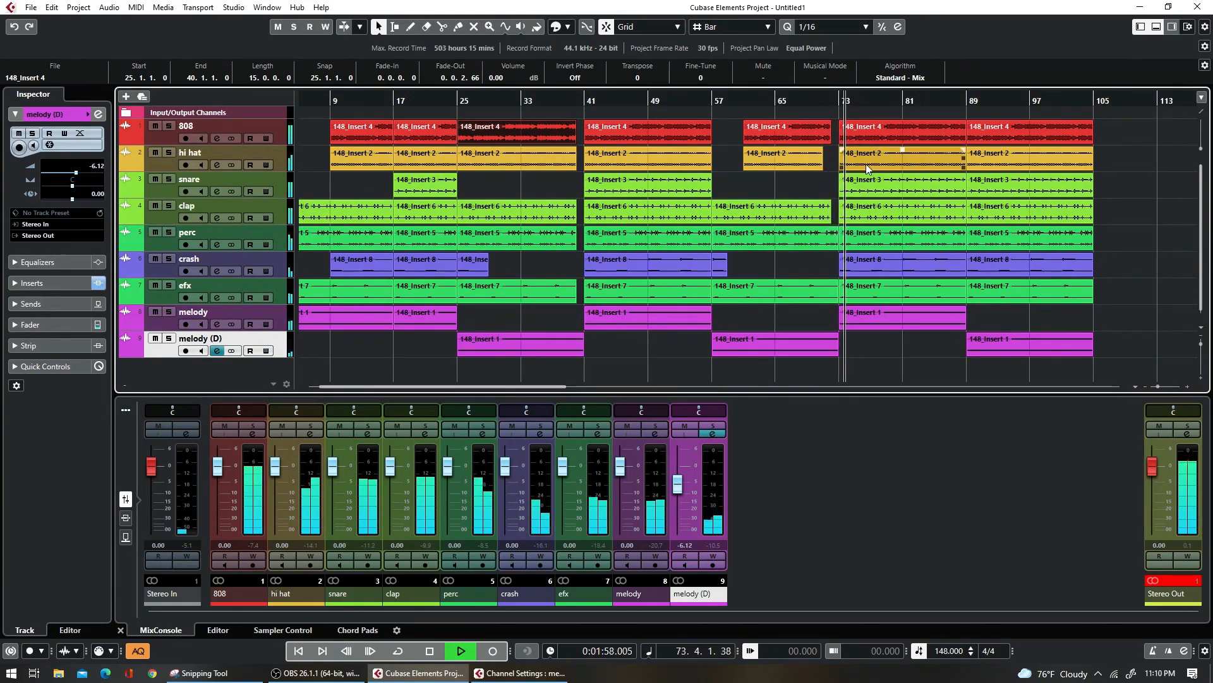
key(space)
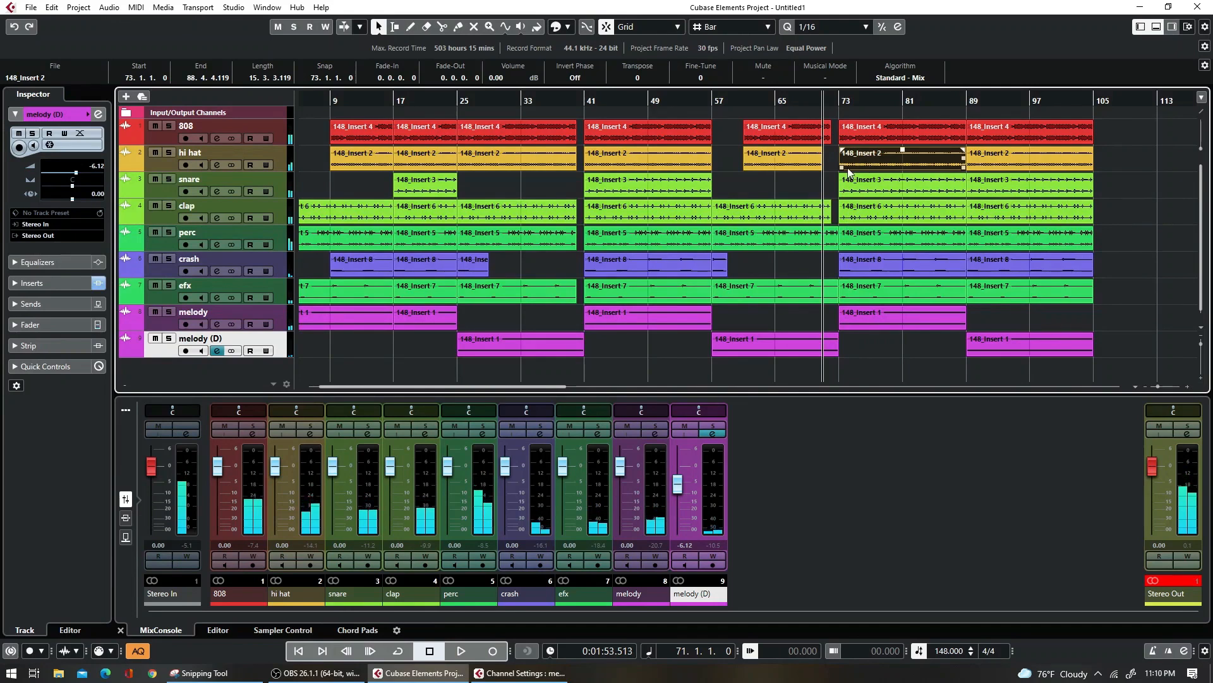
- Trim the bar-73 hi hat clip to start at bar 78 and end at bar 88, playing from bar 71
drag(842, 166, 885, 162)
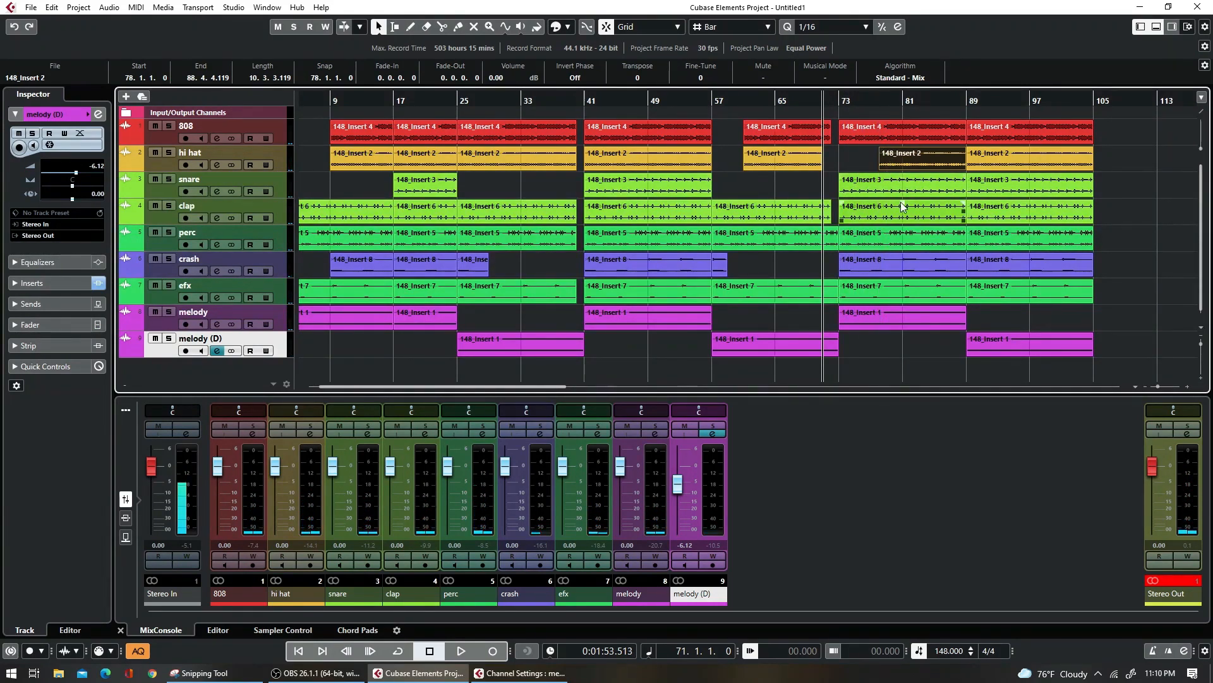
key(space)
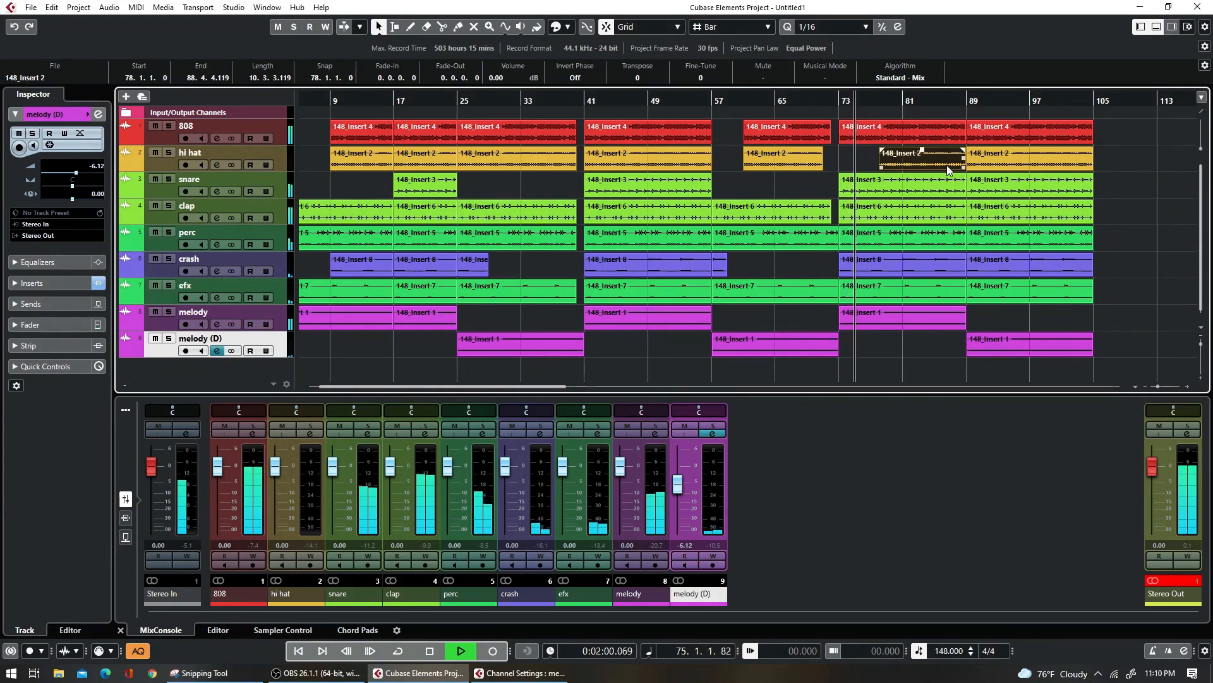
drag(963, 169, 958, 170)
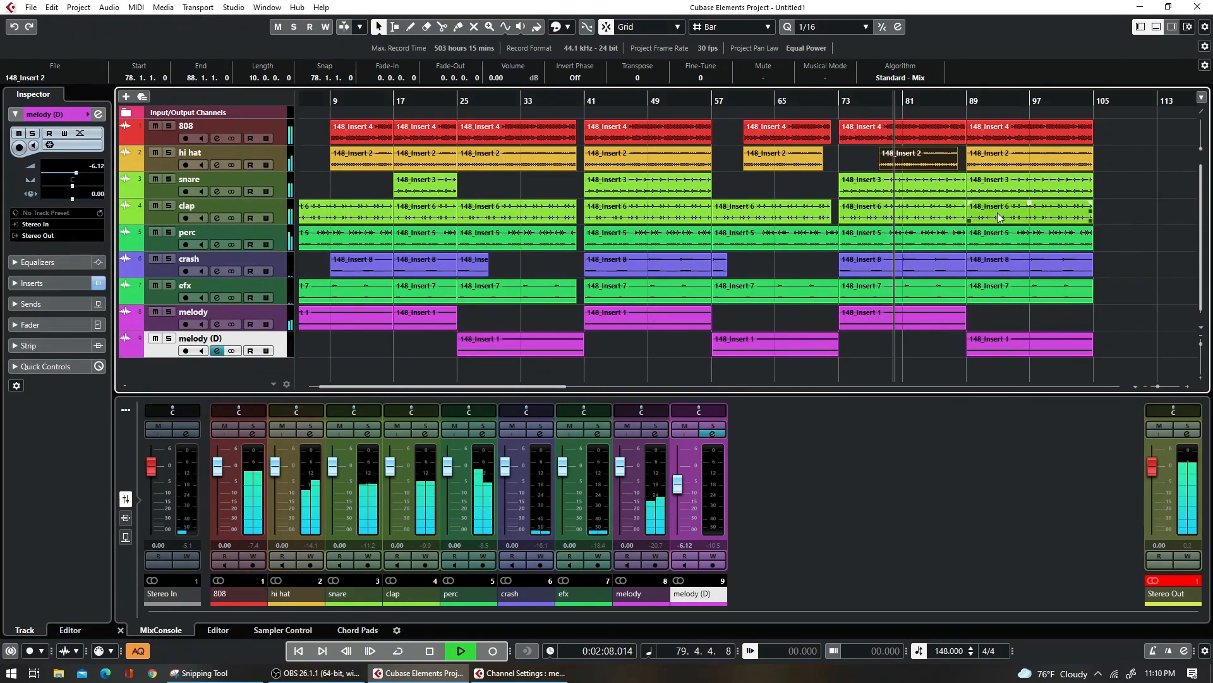
- Stop playback and erase the 808 clip at bar 89 with the Erase tool
click(428, 28)
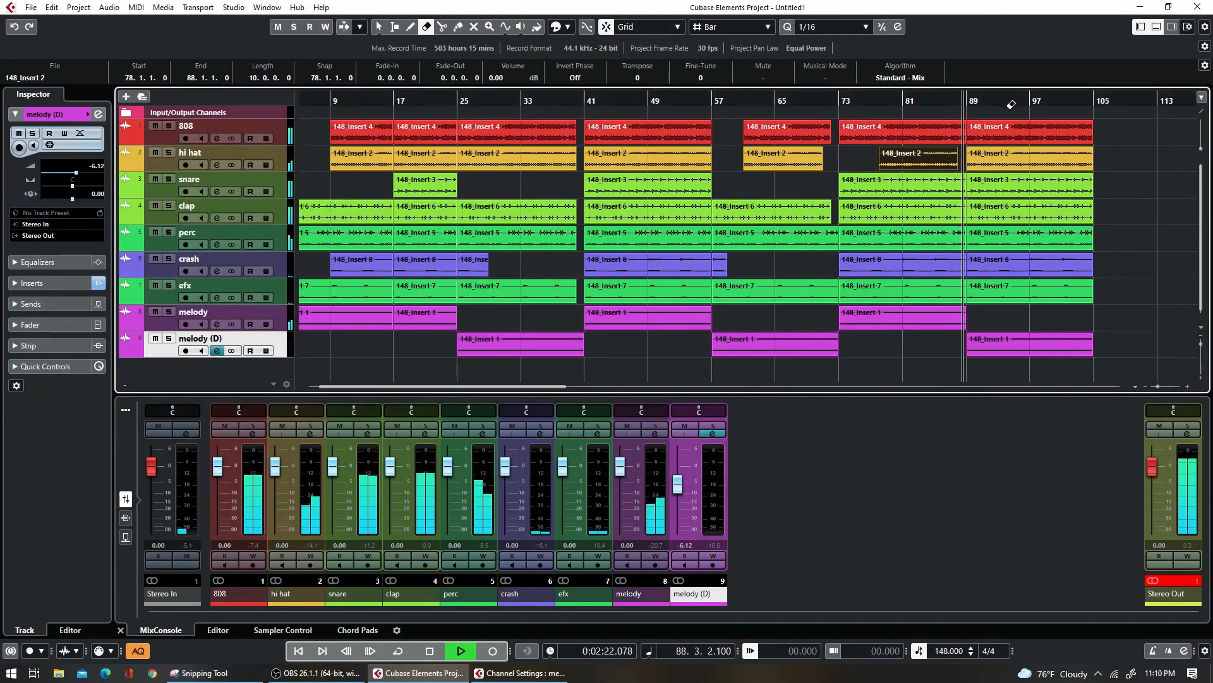
key(space)
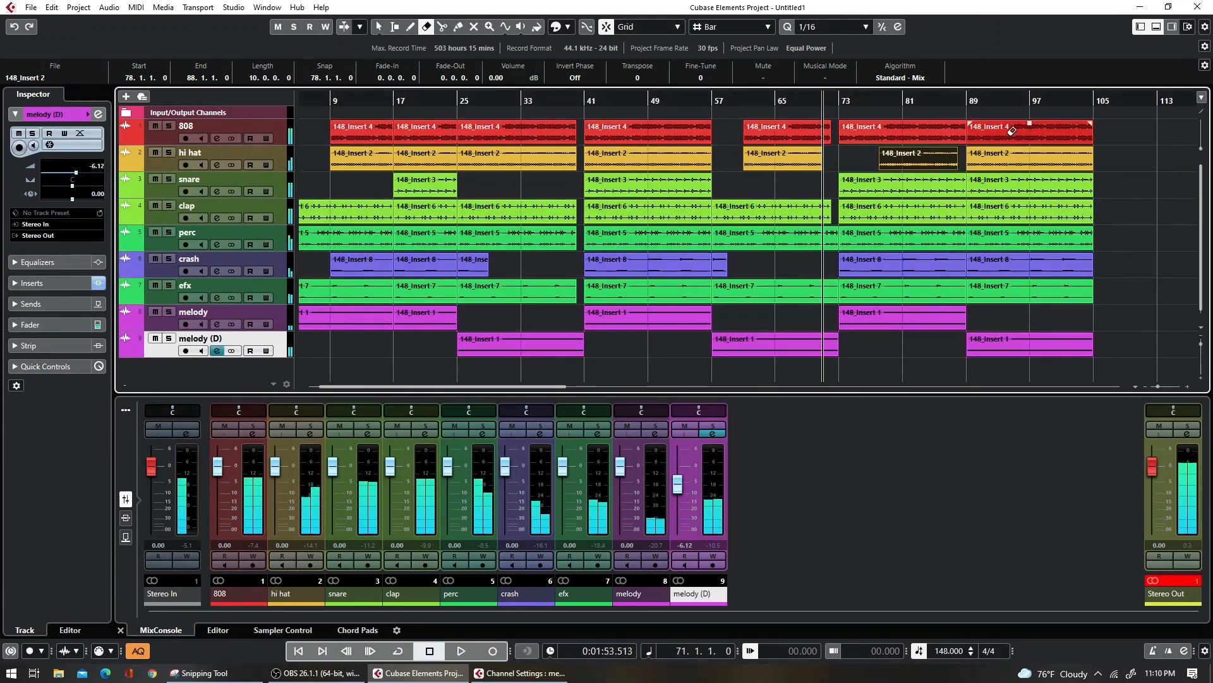
click(1012, 127)
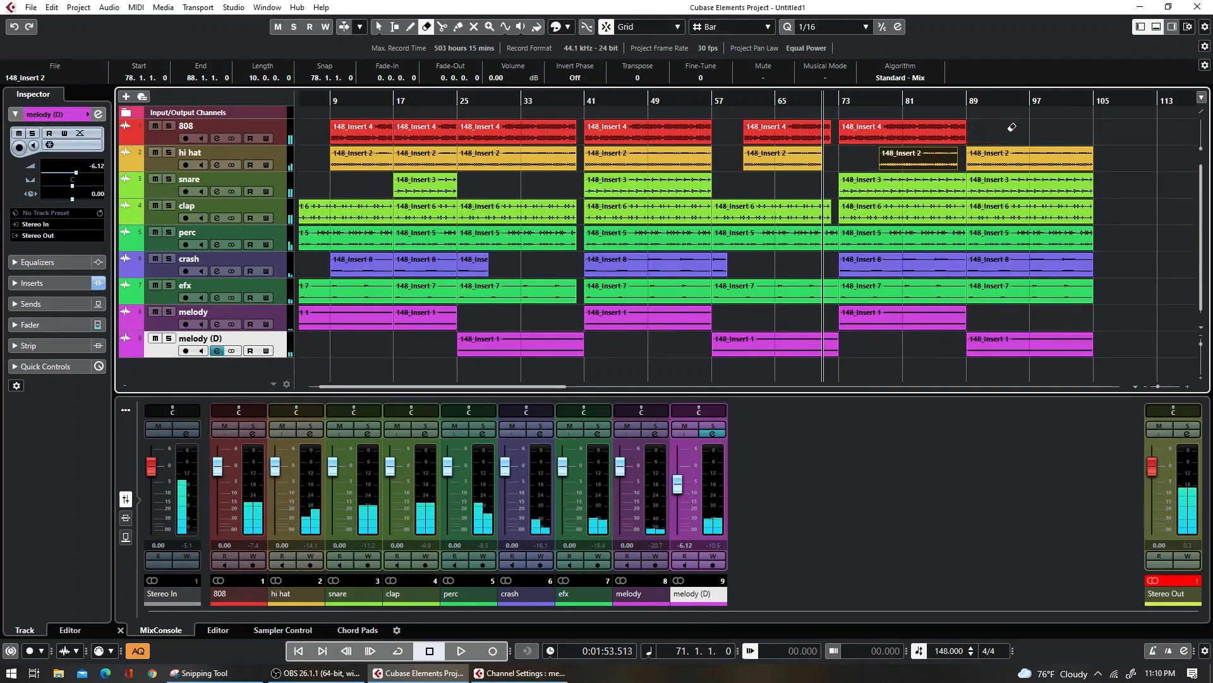
- Play the full mix from bar 88 to check the section after bar 89, and stop playback
click(959, 100)
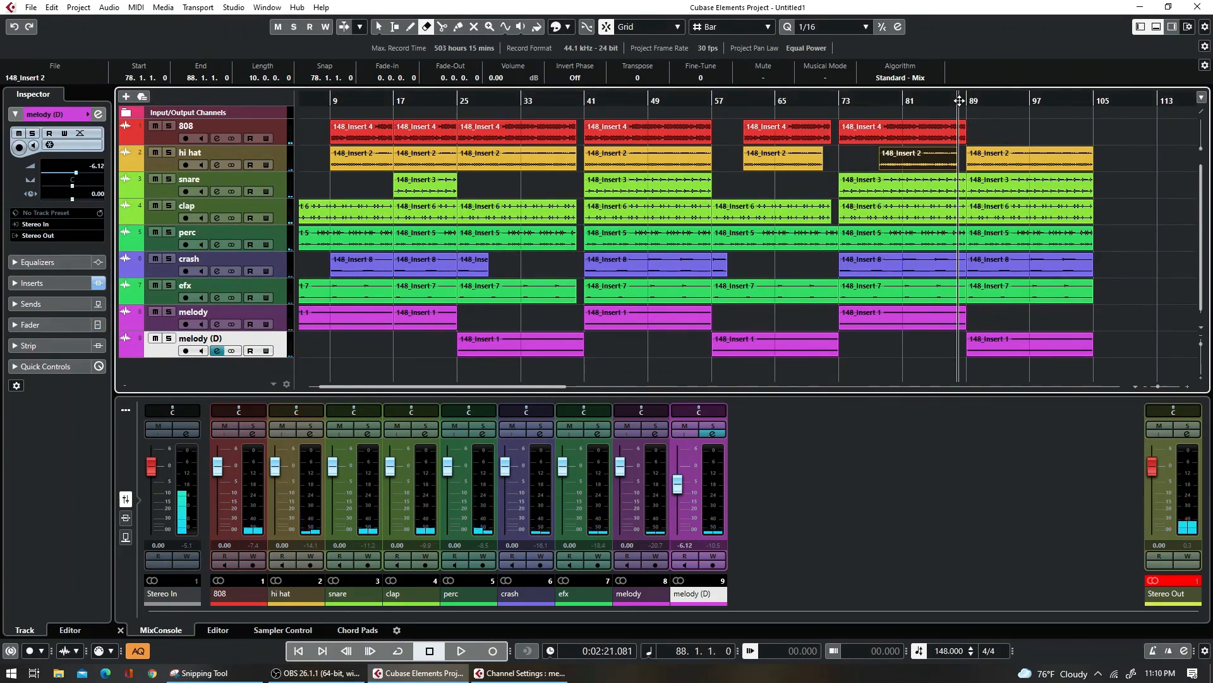
key(space)
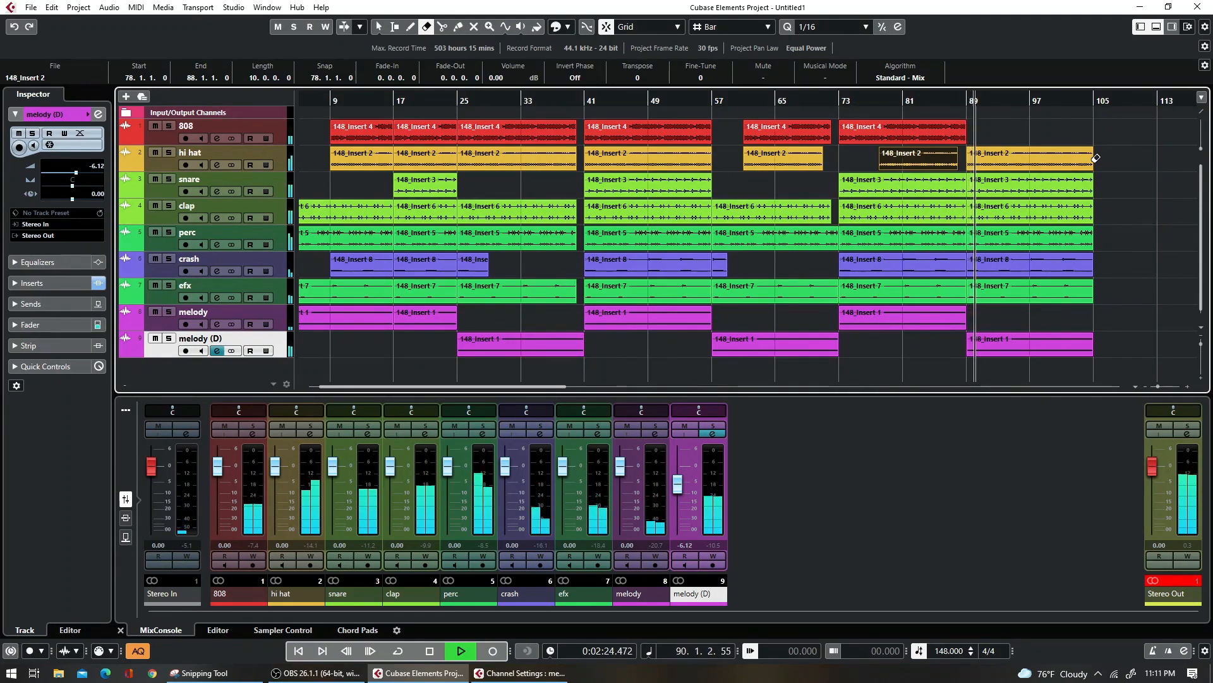
click(379, 27)
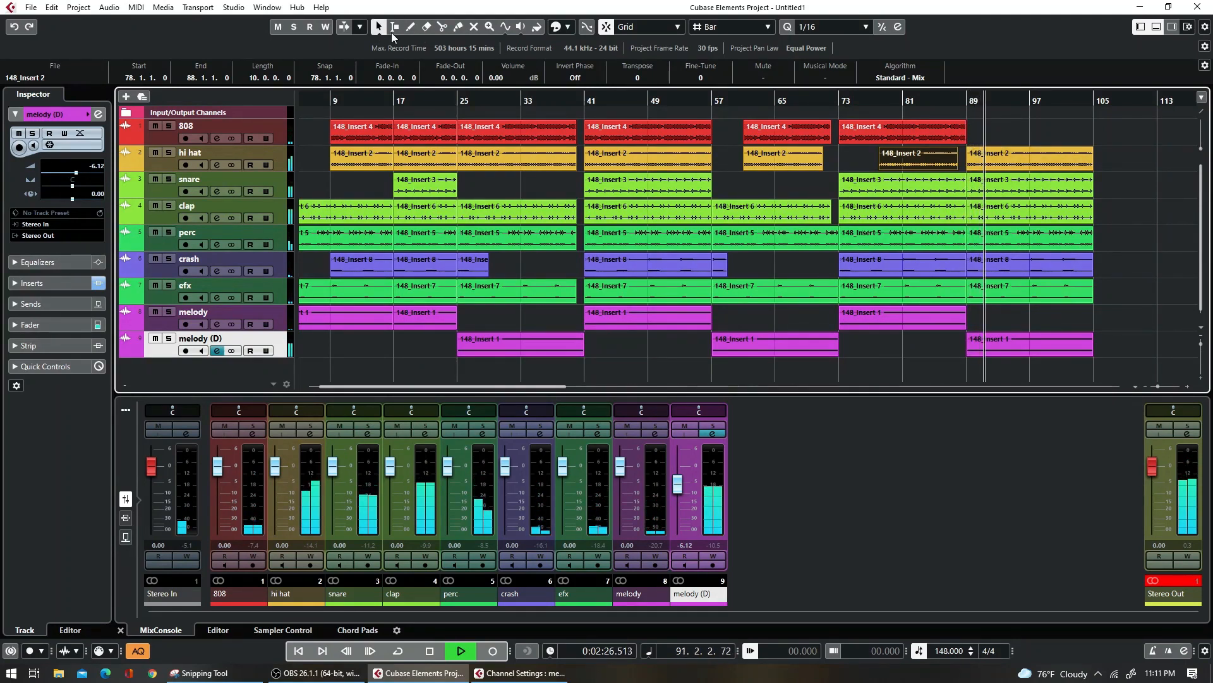
click(1061, 301)
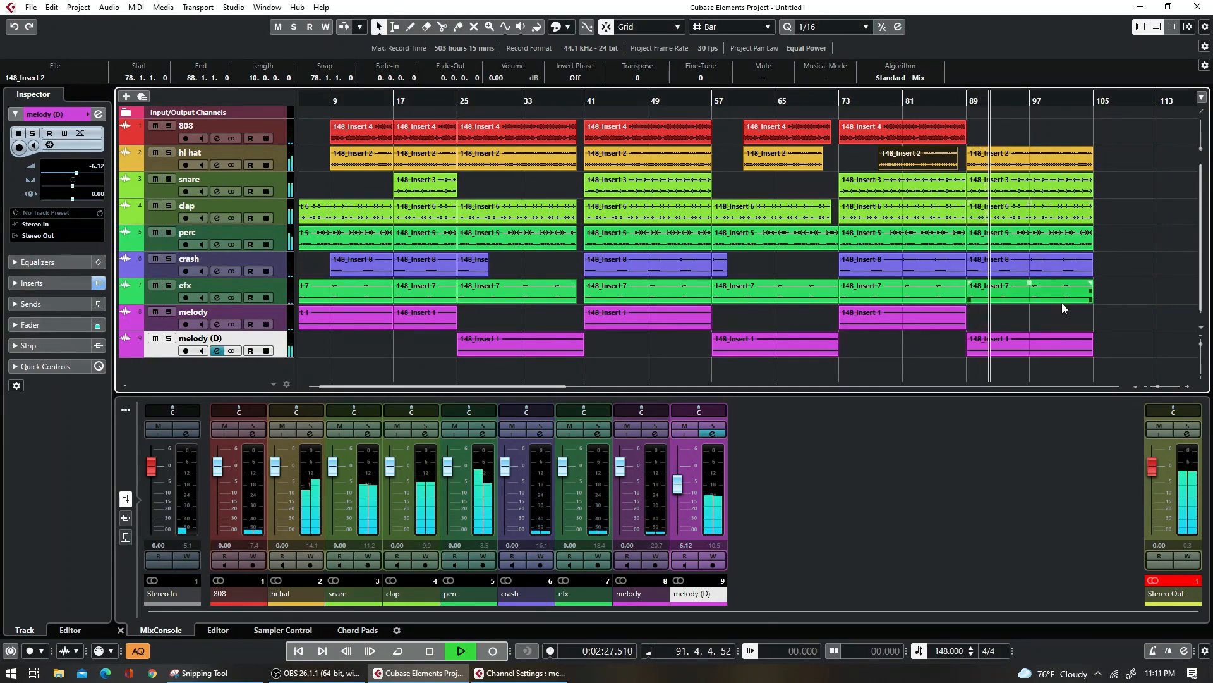
click(1074, 273)
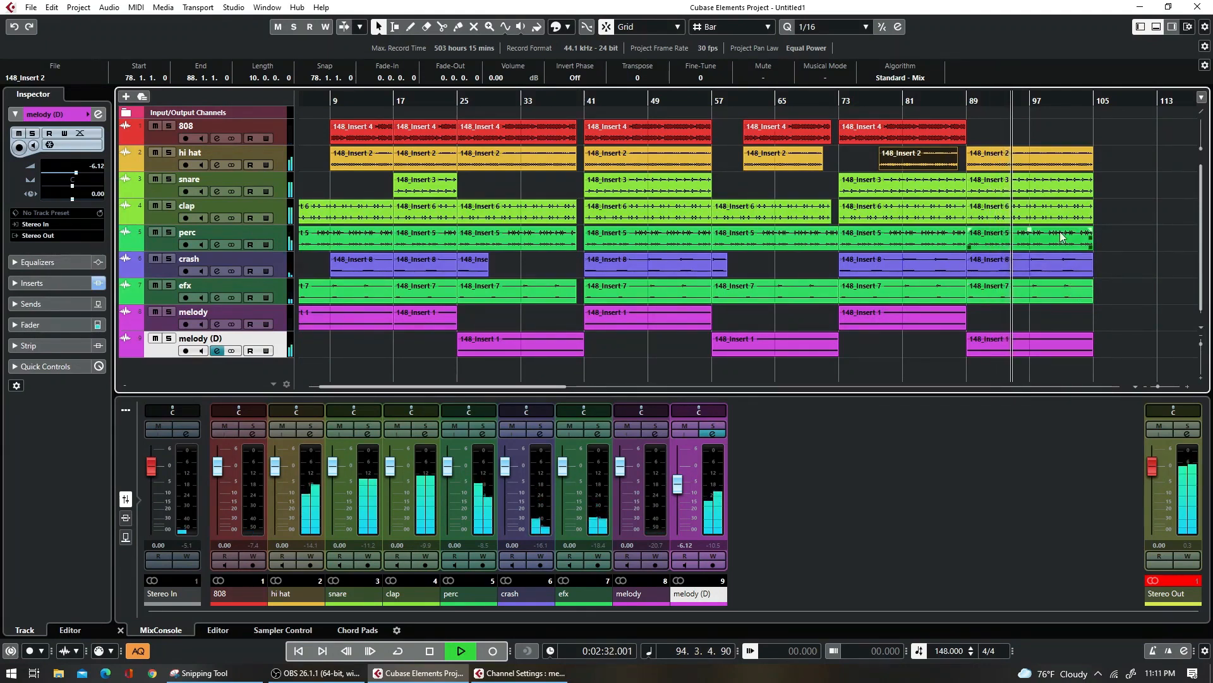
click(718, 166)
key(space)
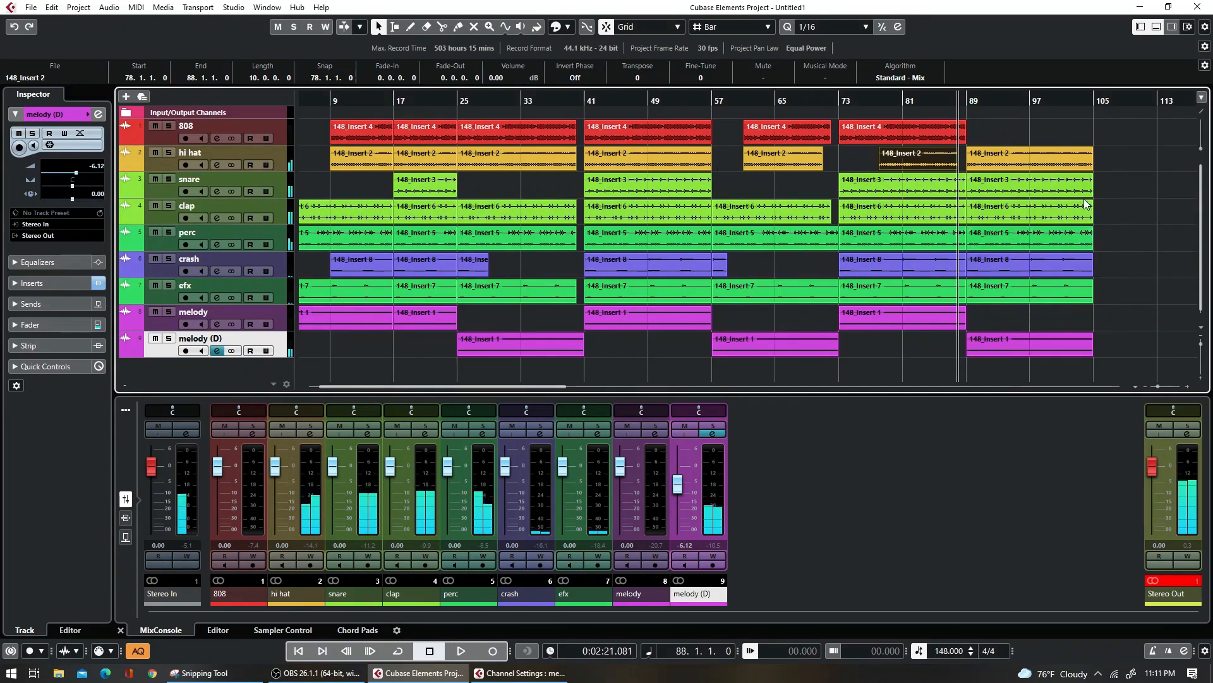
- Erase the snare clip at bar 89 with the Erase tool and play from bar 88
click(428, 27)
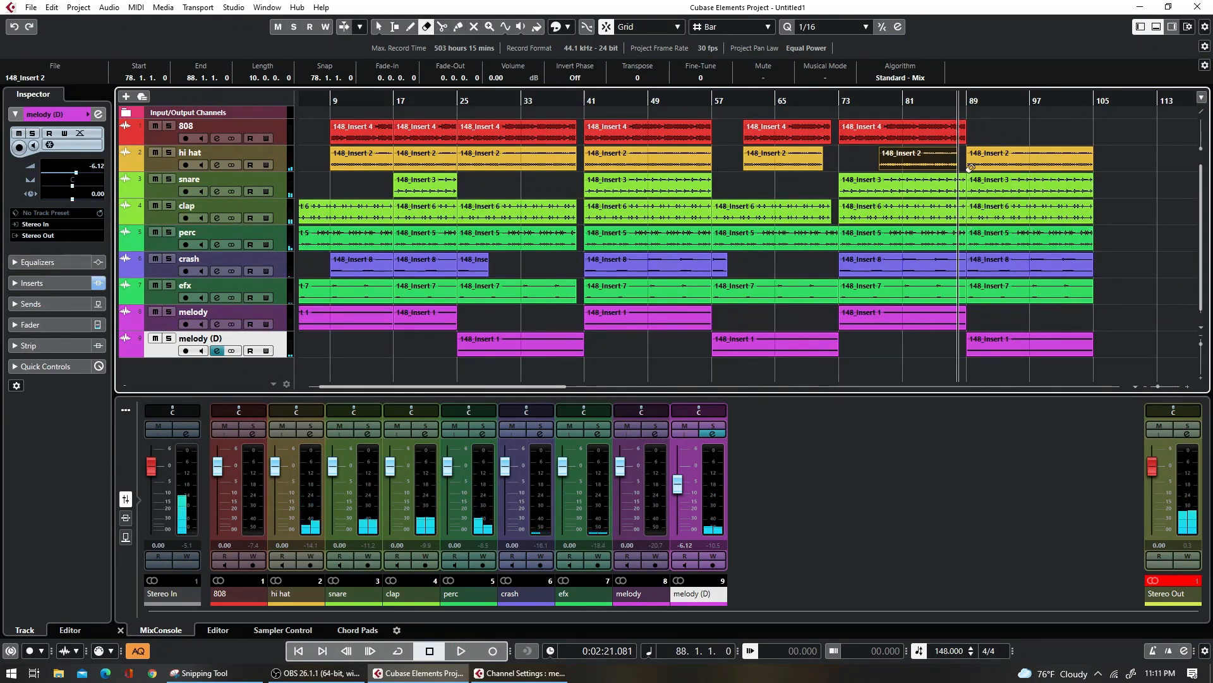
click(989, 187)
key(space)
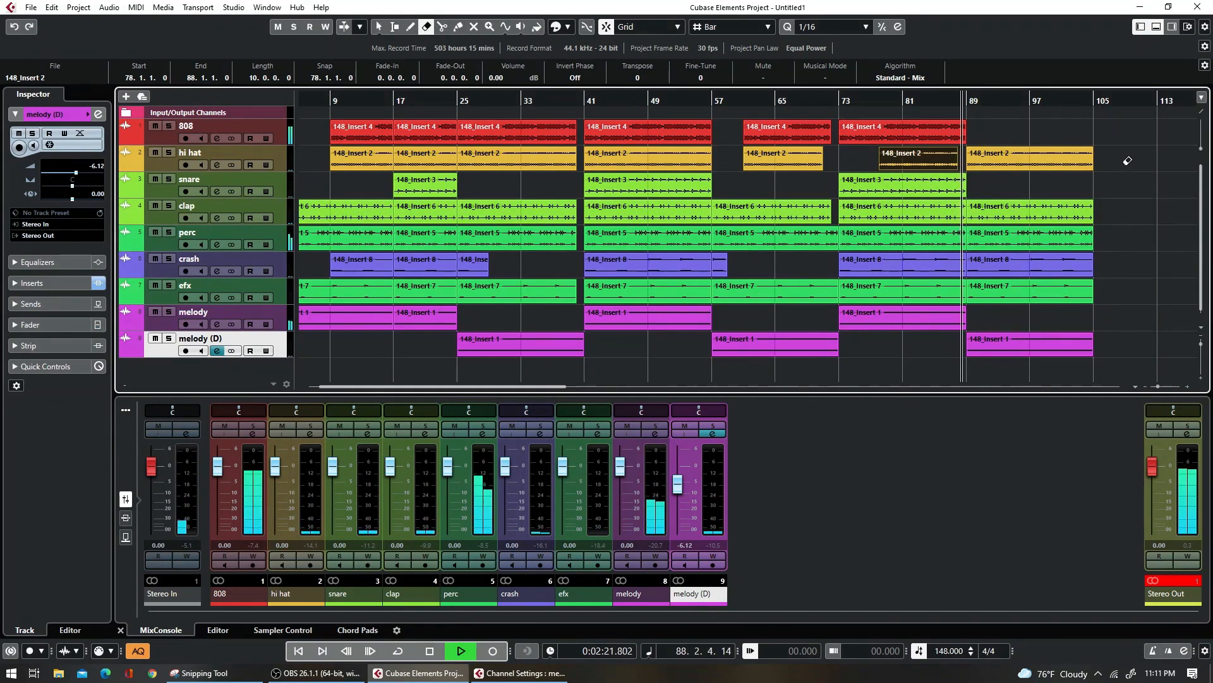
- Trim the bar-89 clap clip to end at bar 97 while the mix plays
click(379, 27)
click(1076, 218)
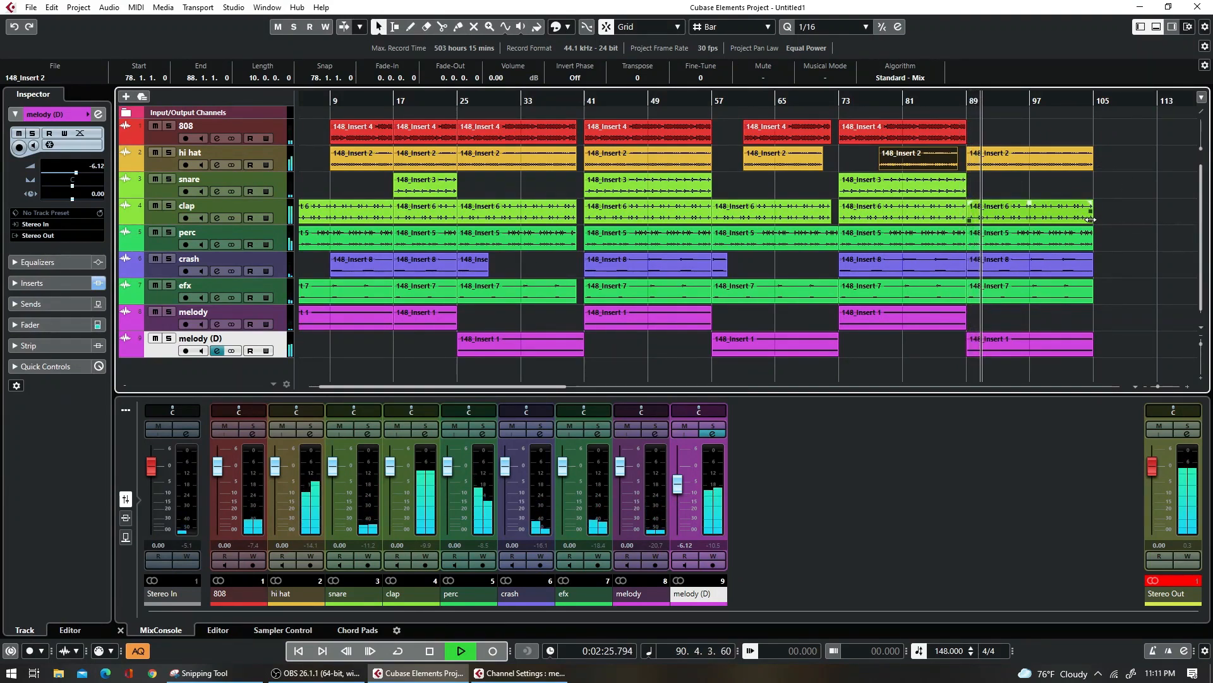
drag(1091, 219, 1029, 219)
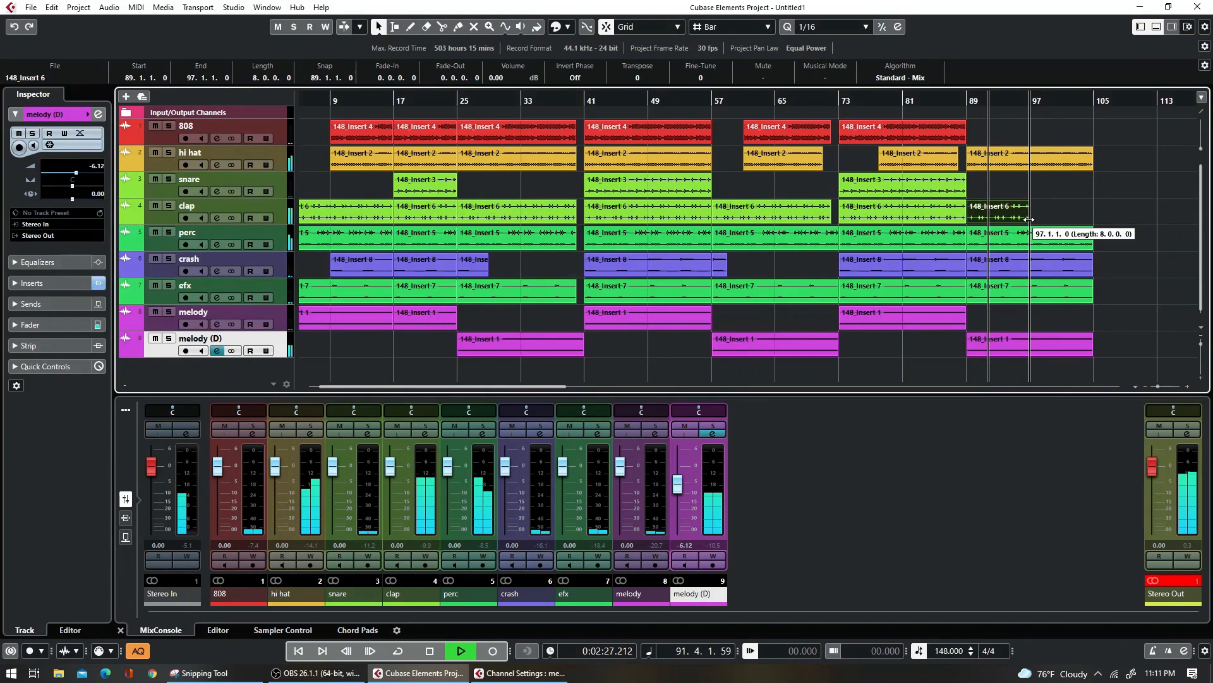
click(1087, 244)
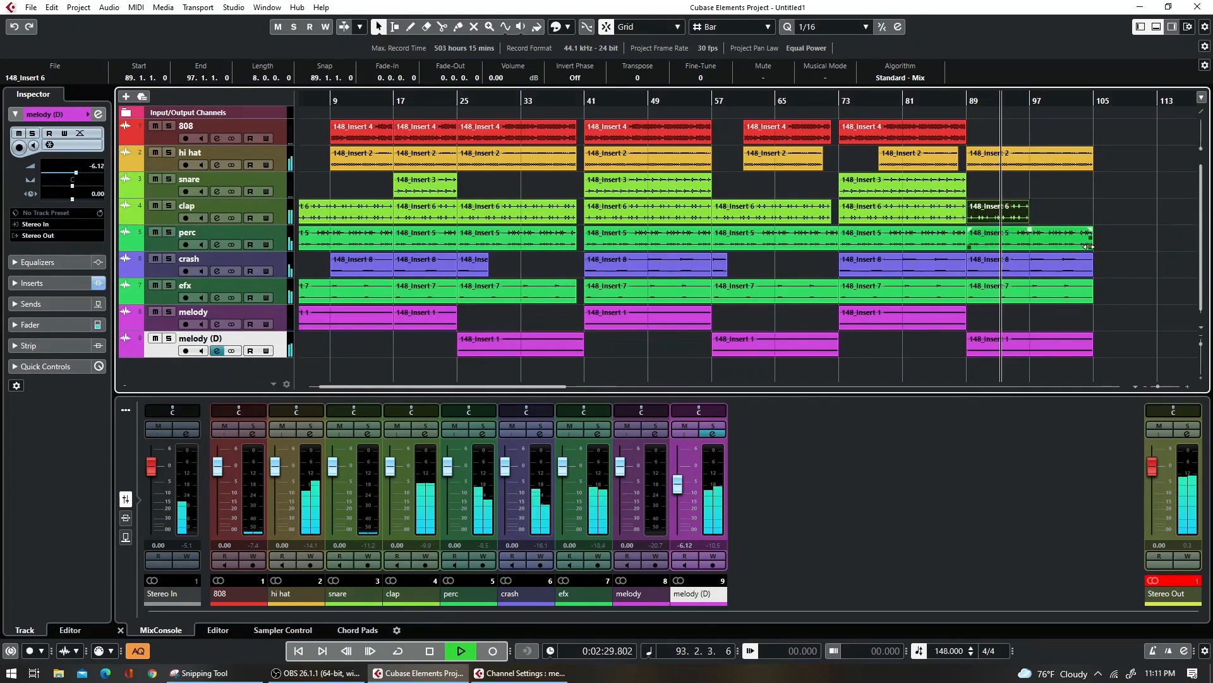
- Select the hi hat, perc, crash, efx and melody (D) clips at bar 89, stop playback and return the view to bar 1
click(1111, 143)
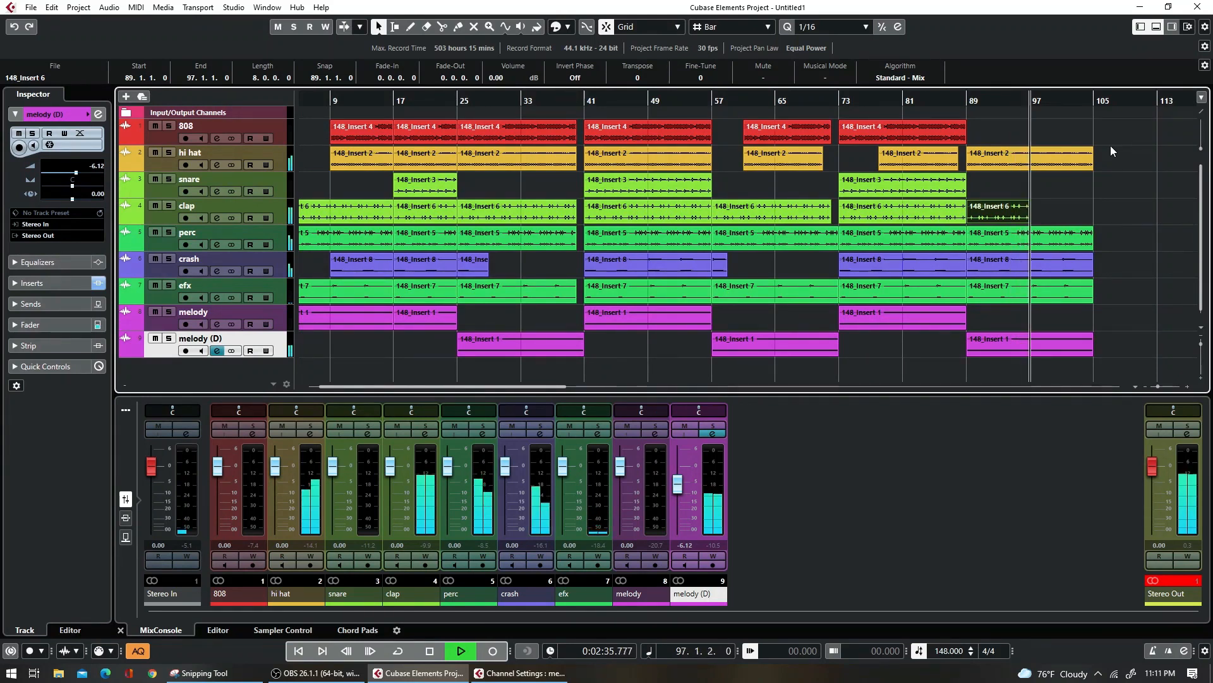
drag(1110, 143, 1087, 363)
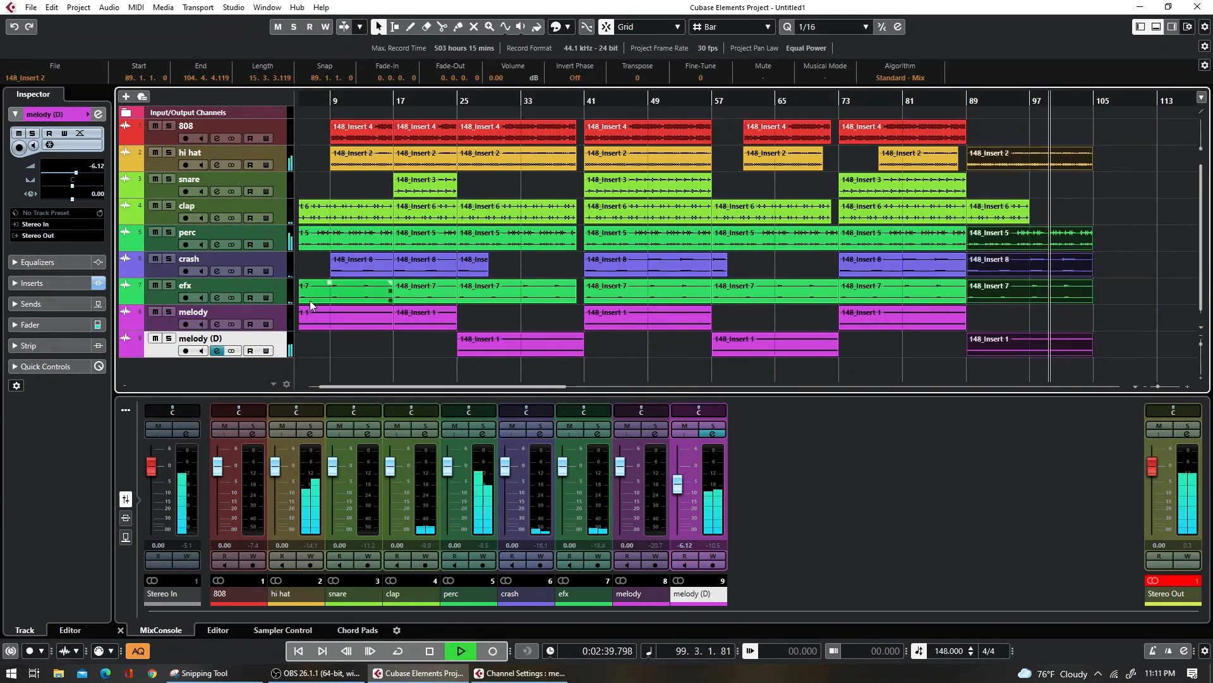
key(space)
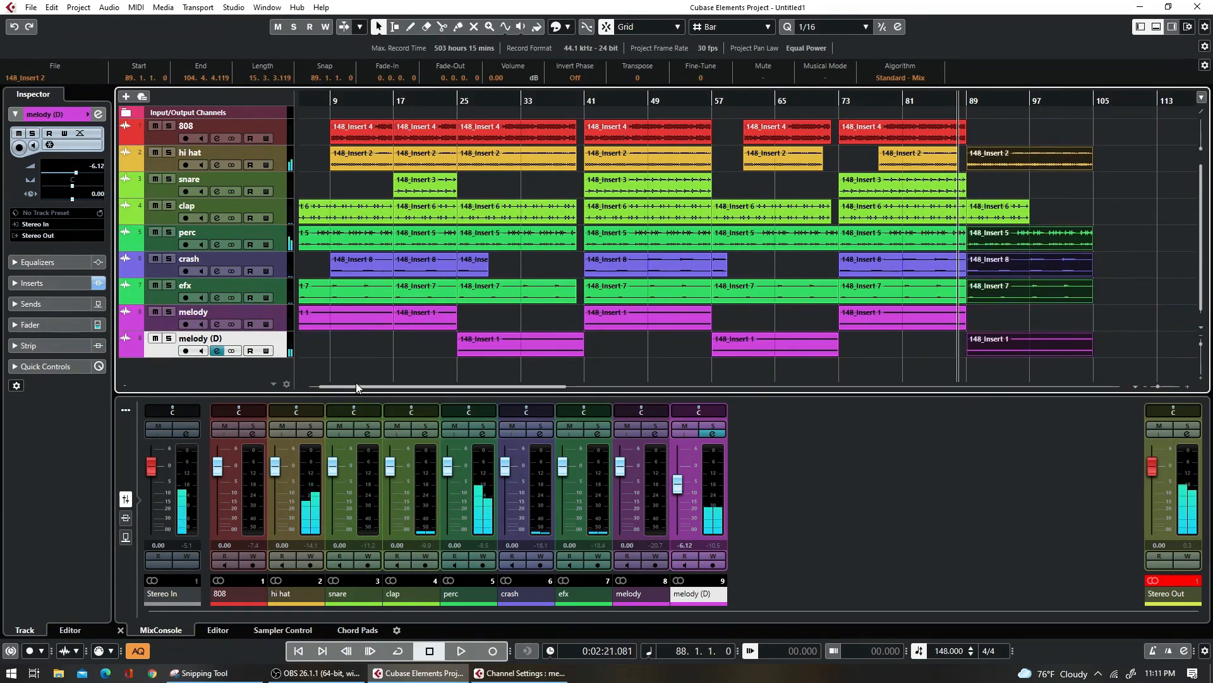
drag(355, 386, 307, 378)
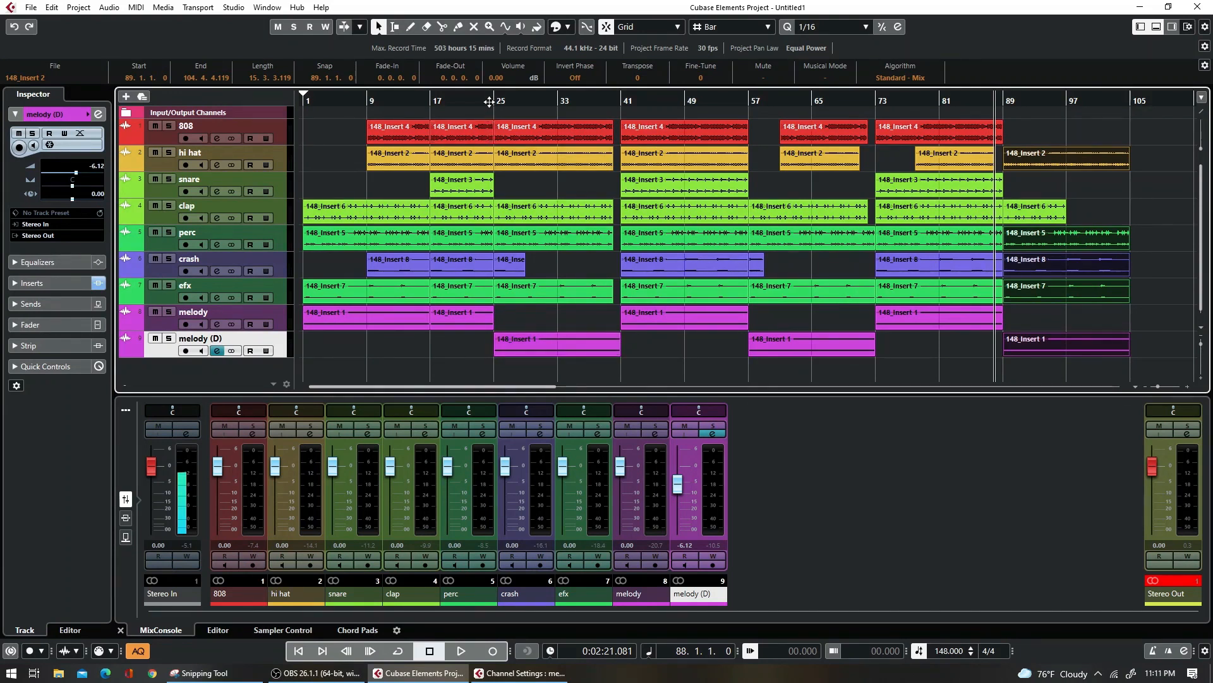
- Reset the Stereo Out clip indicator and play the mix from bar 45, briefly muting Stereo Out before stopping
click(1167, 579)
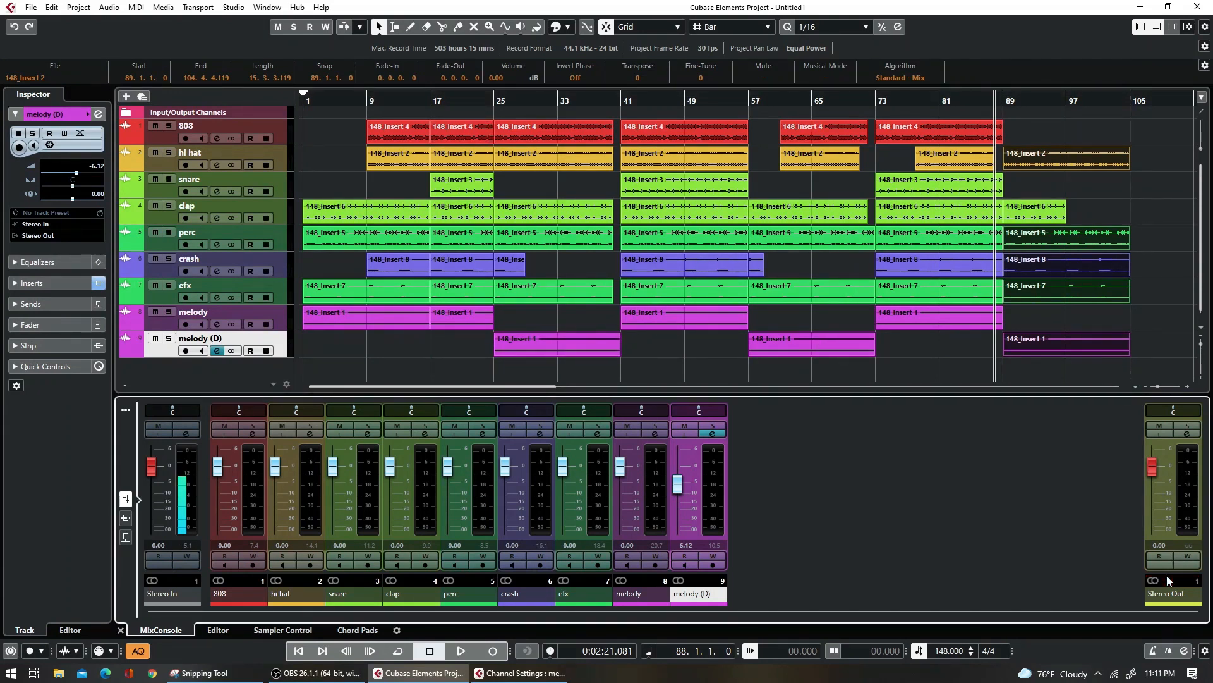
click(654, 96)
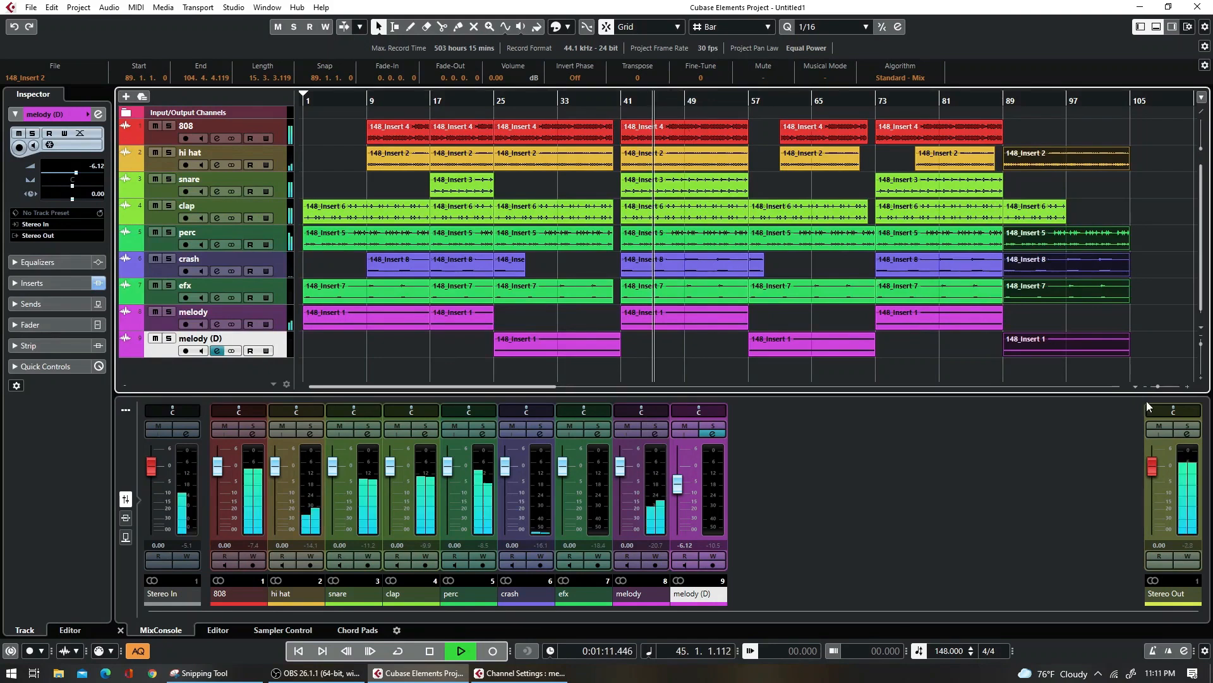
click(1157, 426)
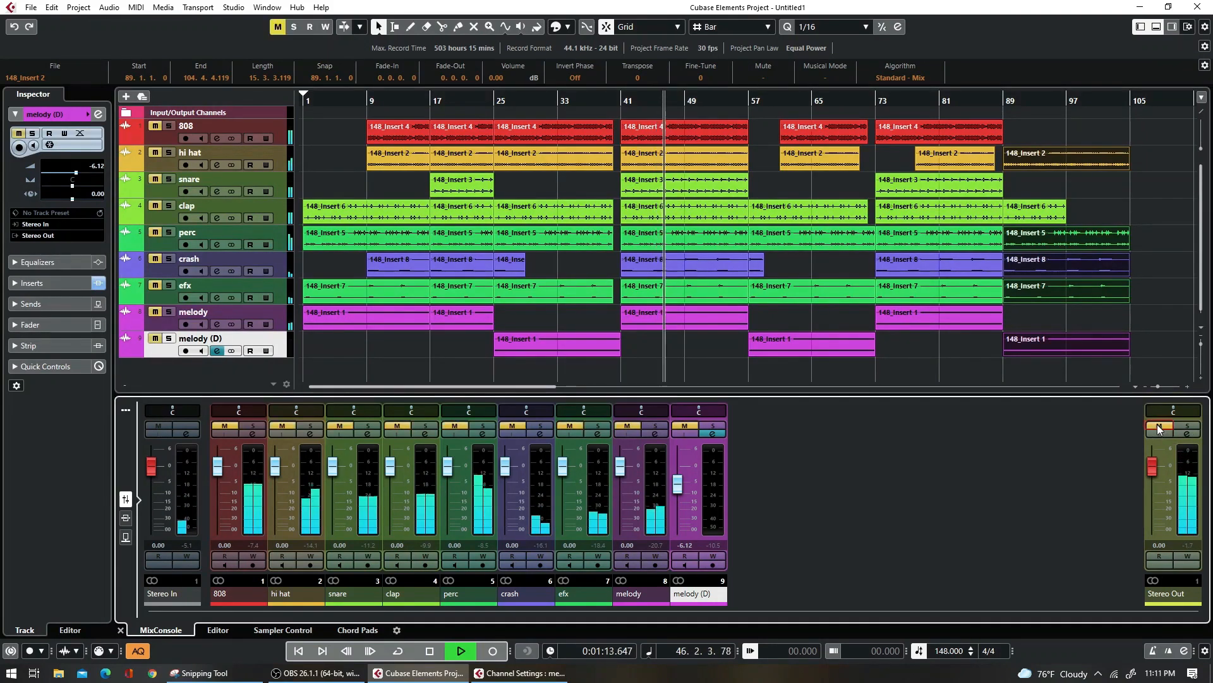
click(1160, 427)
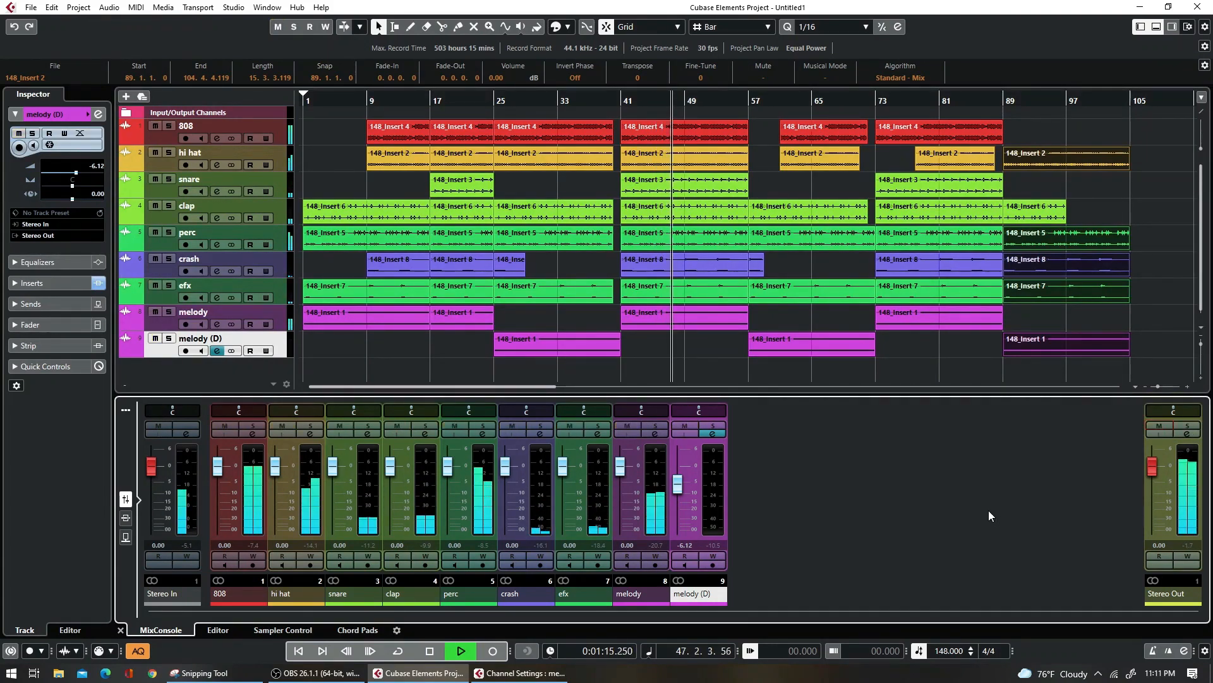
key(space)
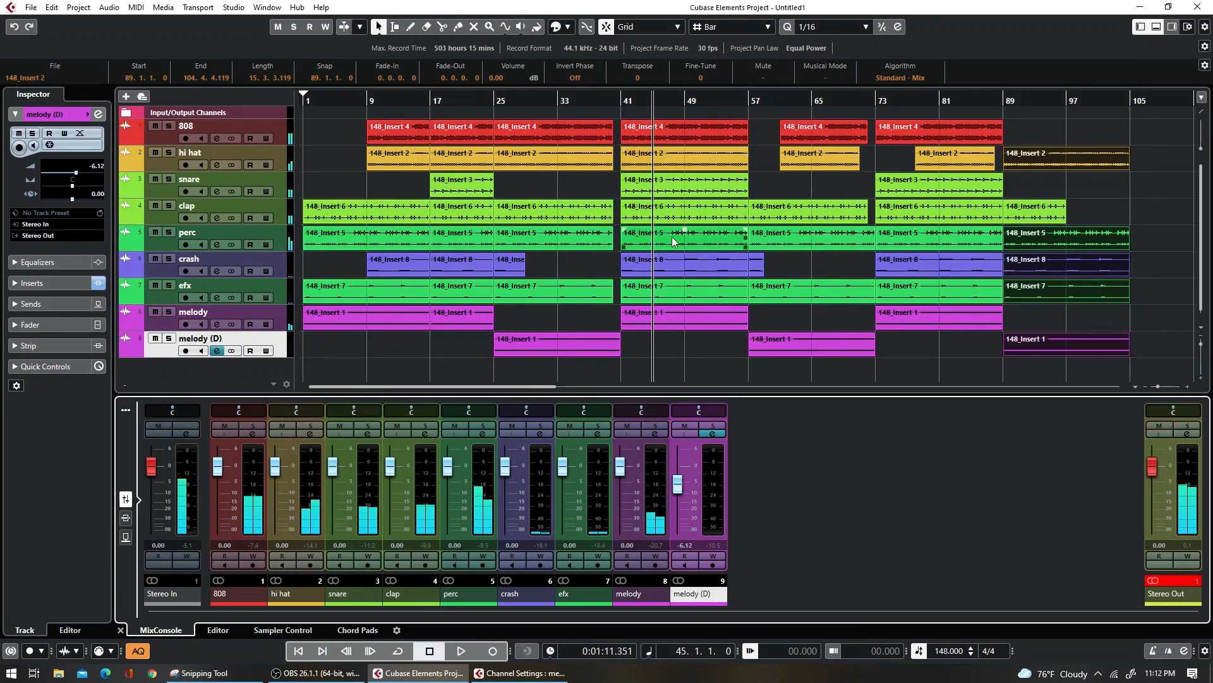